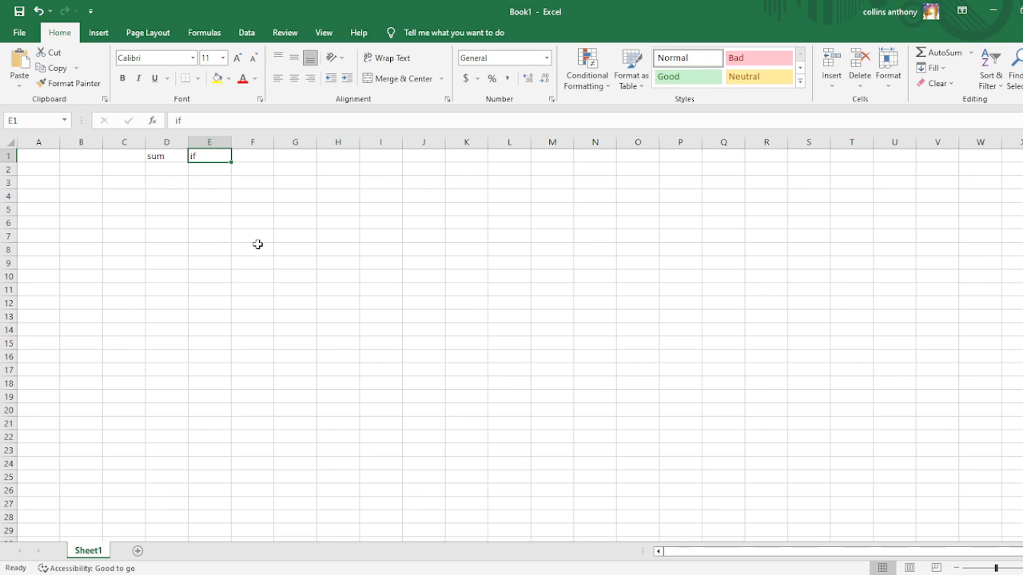
left_click(166, 159)
left_click(203, 156)
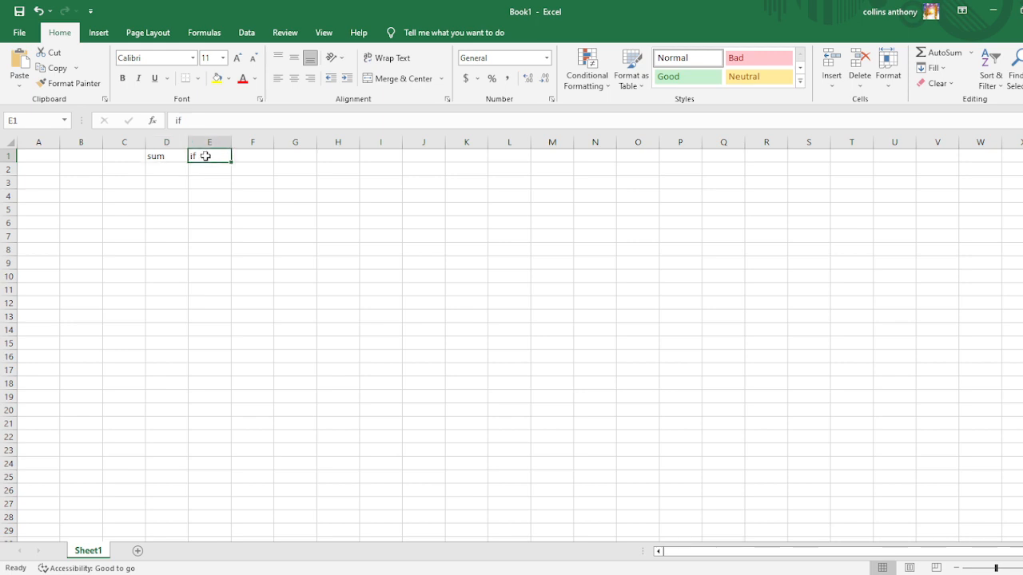
left_click(166, 158)
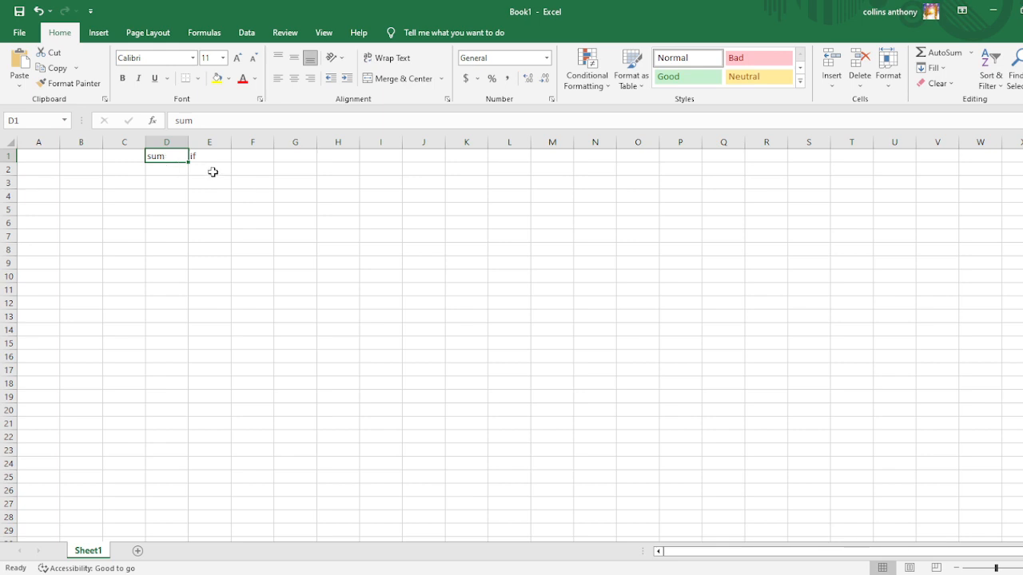
Enter the sample text 50+50 in cell E2, 100 in F2 and the word if in H2.
left_click(214, 175)
type("5")
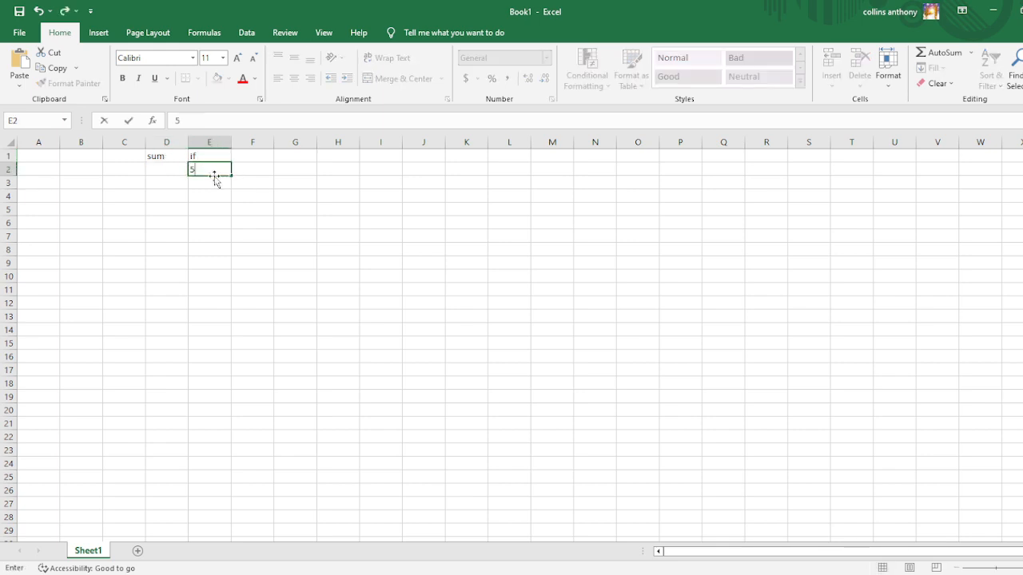
type("0+50")
key("Tab")
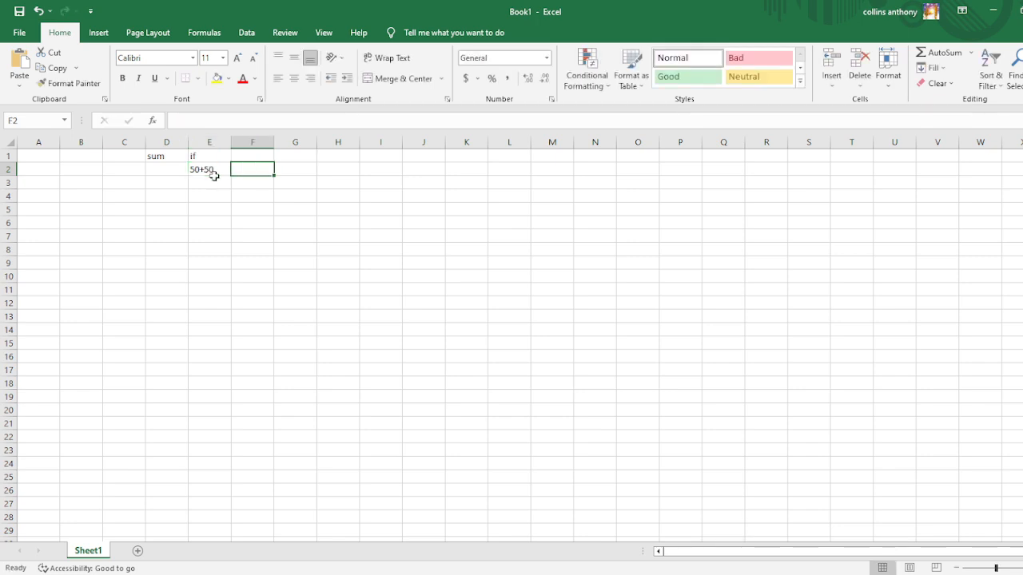
type("100")
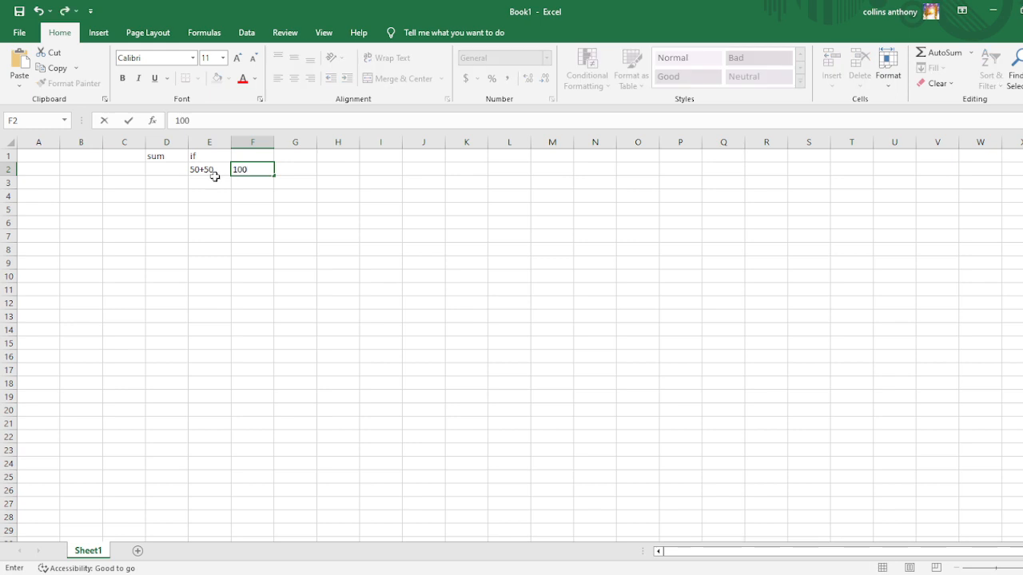
left_click(195, 155)
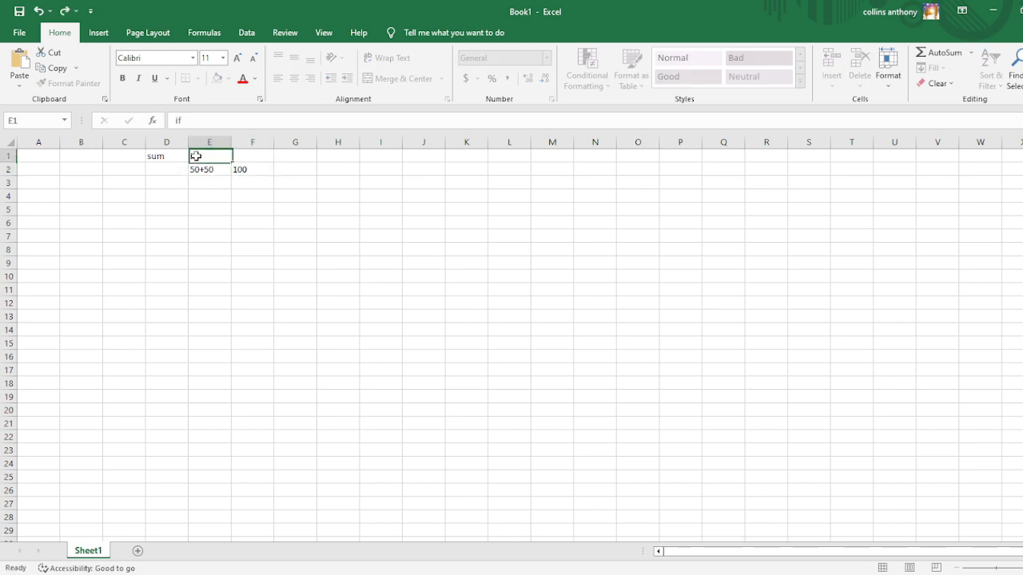
left_click(331, 175)
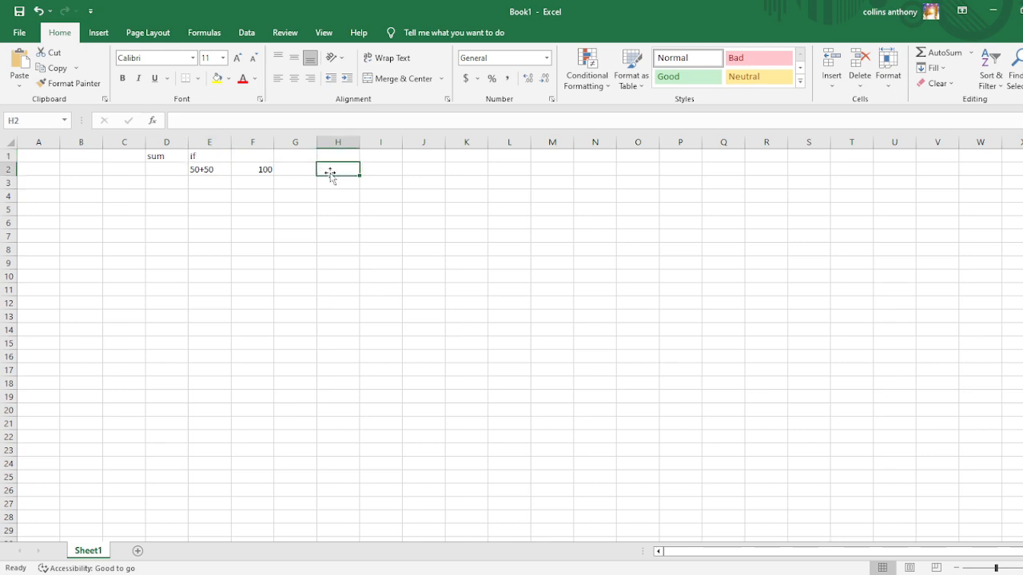
type("if")
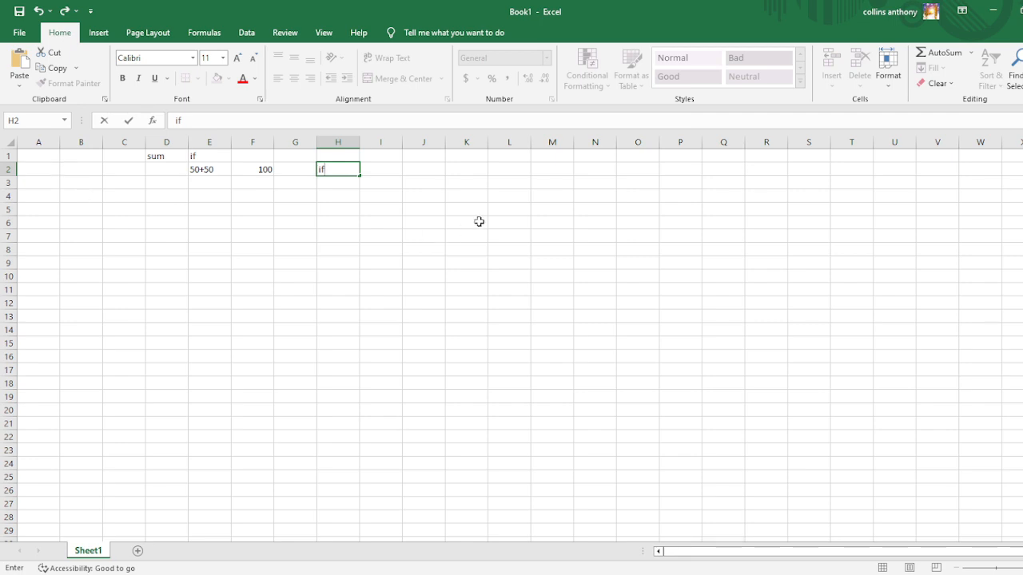
Clear the contents of C1:I4 and enter the column headers Item in B1 and Cost in C1.
left_click_drag(375, 198, 121, 155)
key("Delete")
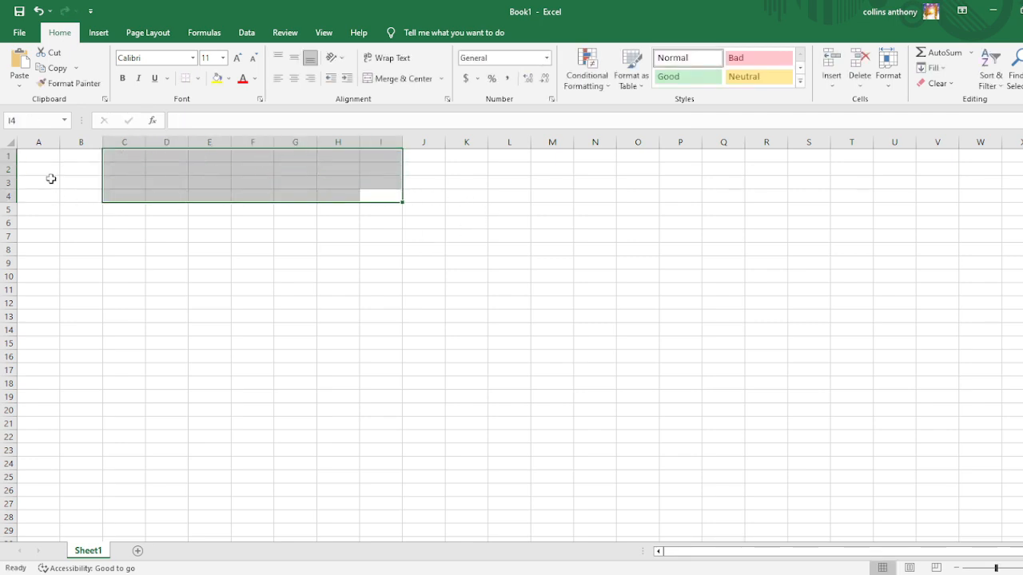
left_click(79, 160)
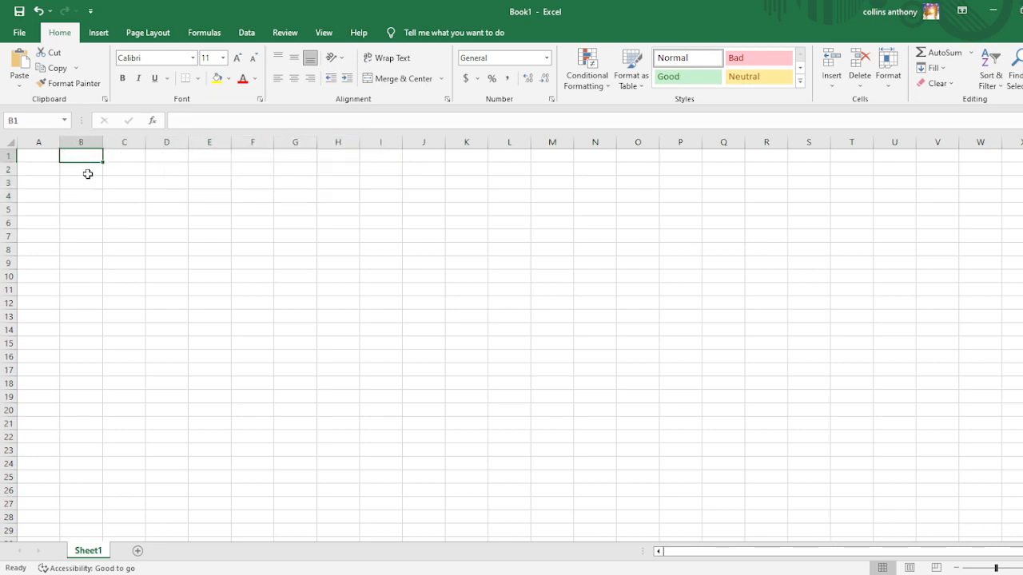
type("Item")
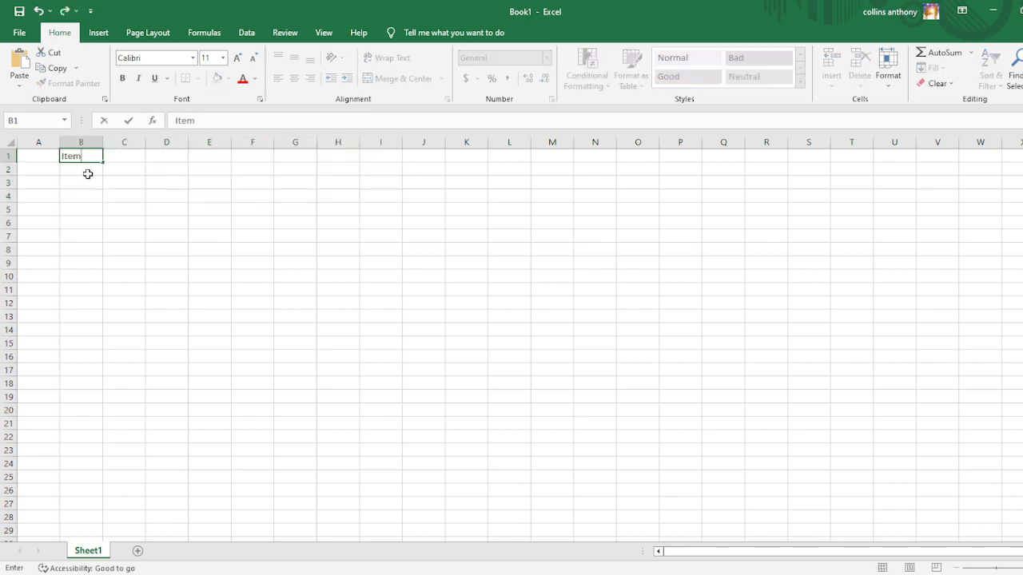
key("Tab")
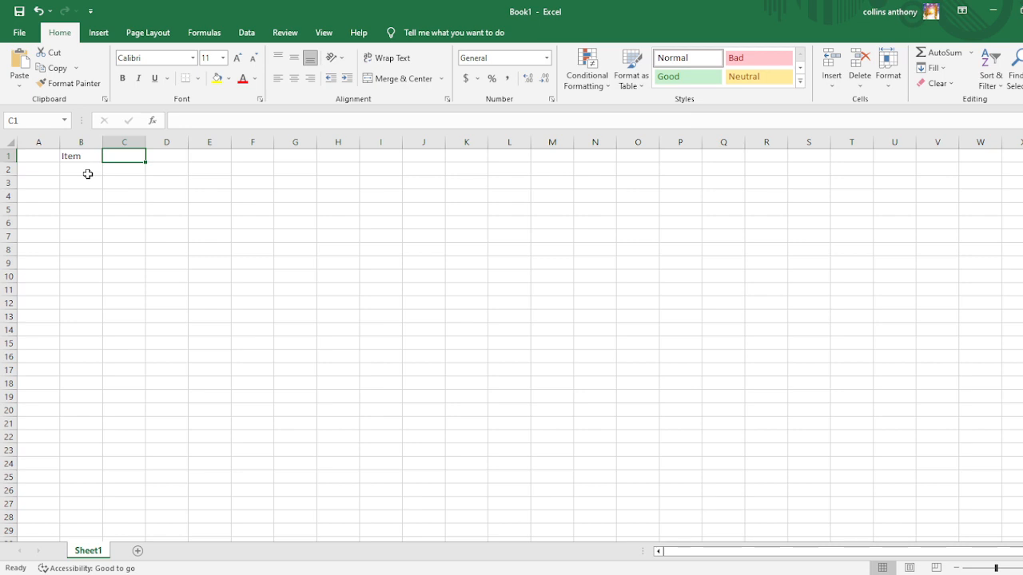
type("Cost")
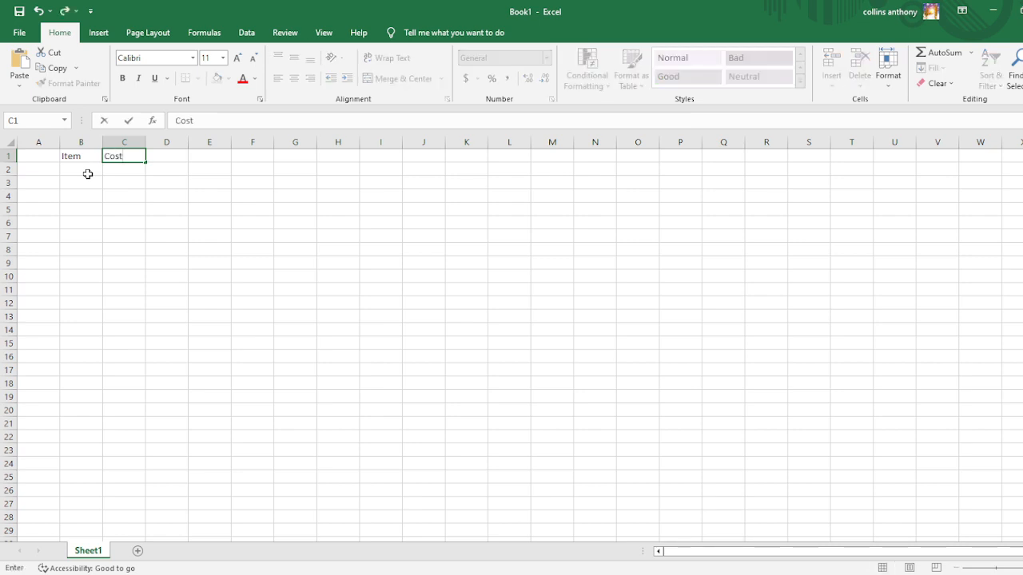
List the items Candy, Eggs and Flour in cells B2 to B4 below the Item header.
left_click(89, 176)
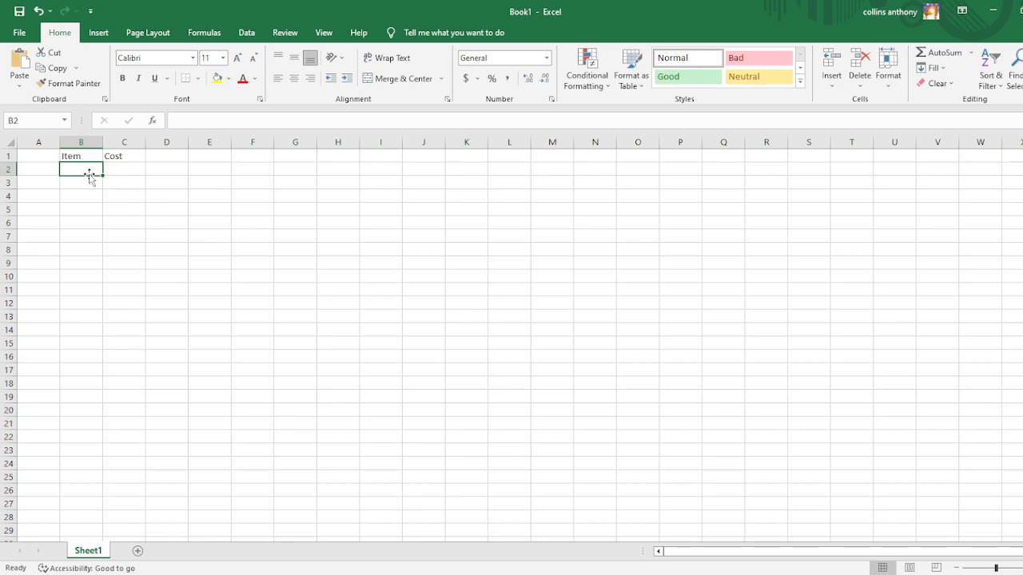
type("Ca")
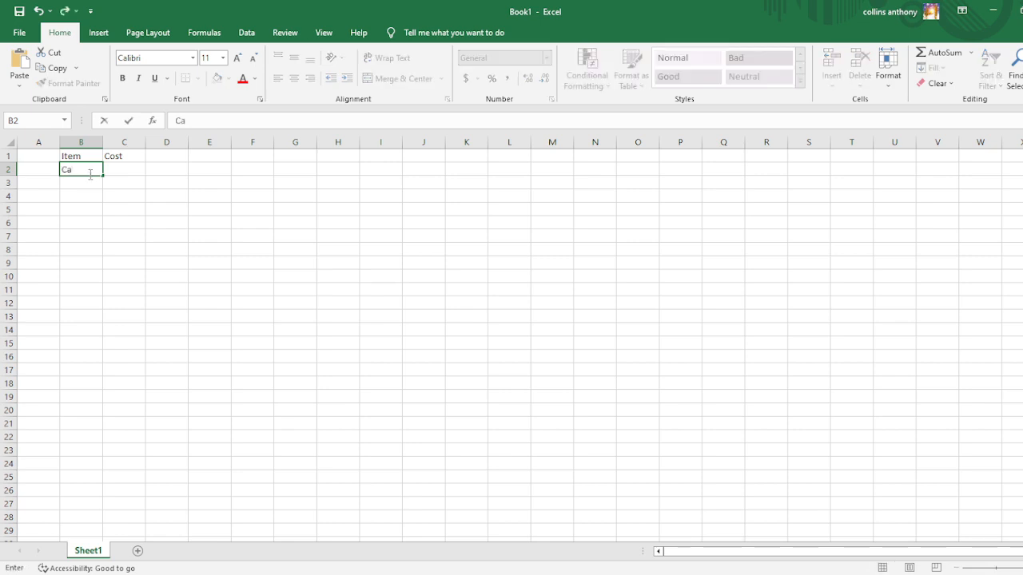
type("ndy")
left_click(91, 180)
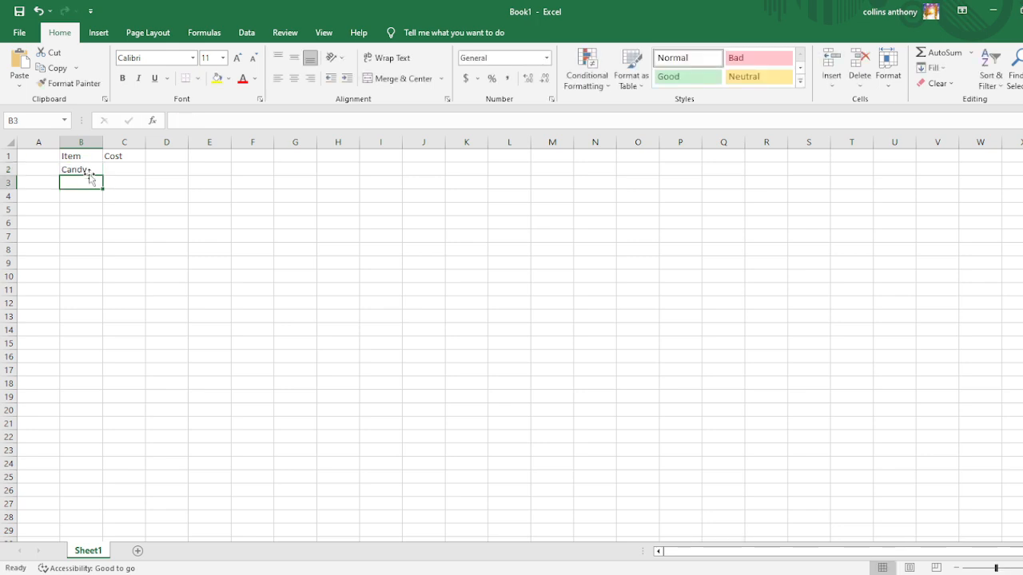
type("Eg")
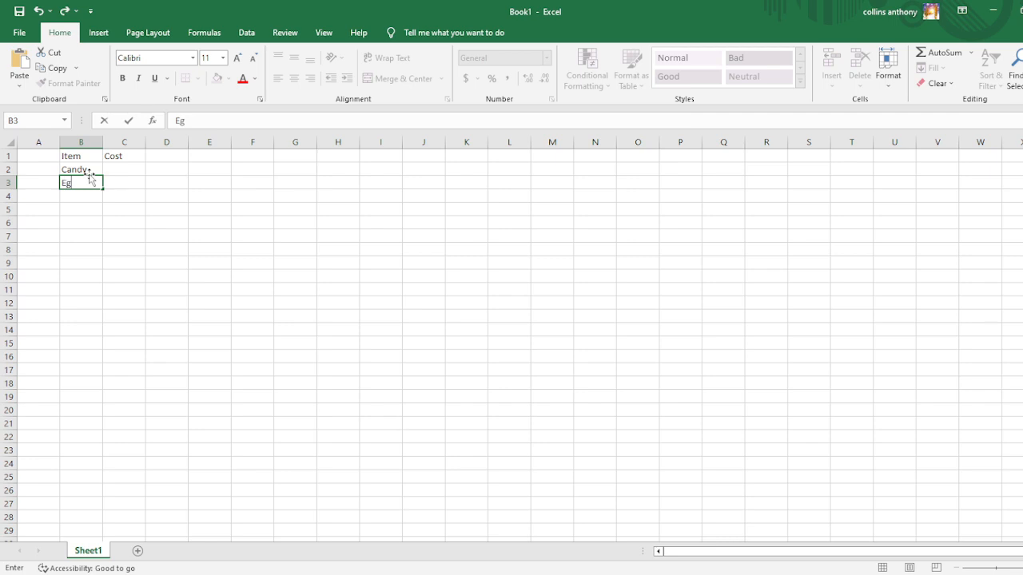
type("gs")
key("Return")
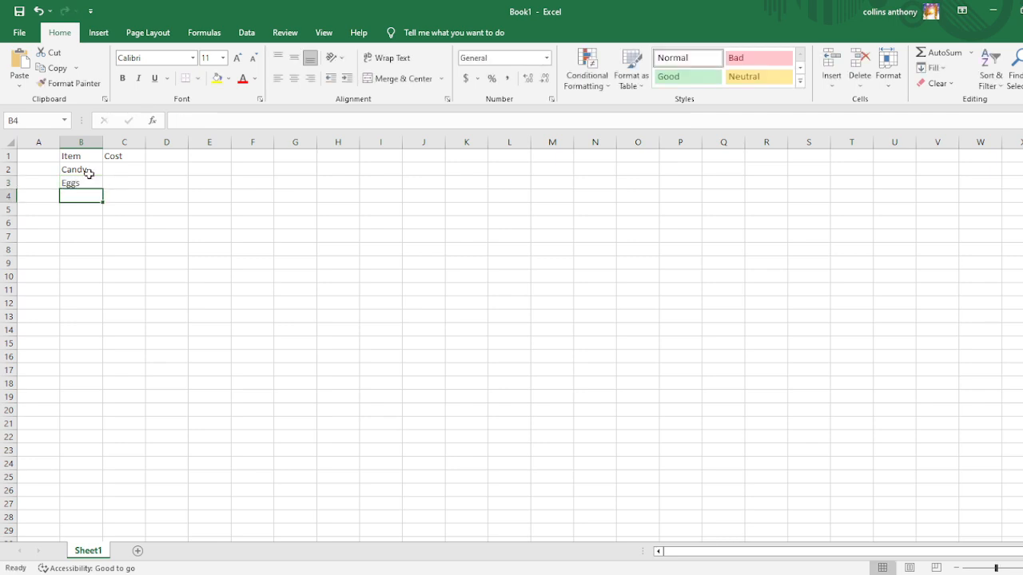
type("Flour")
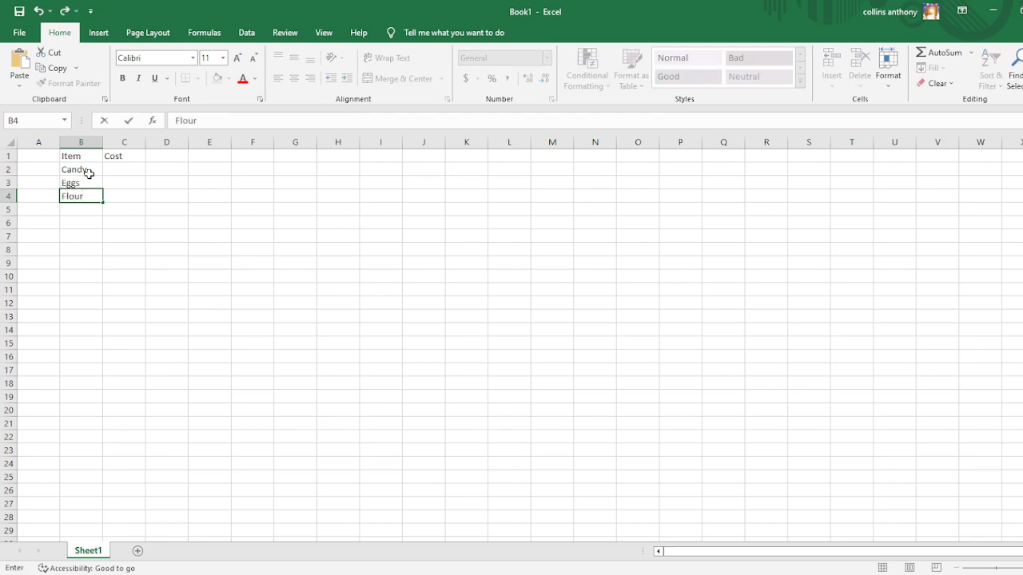
key("Return")
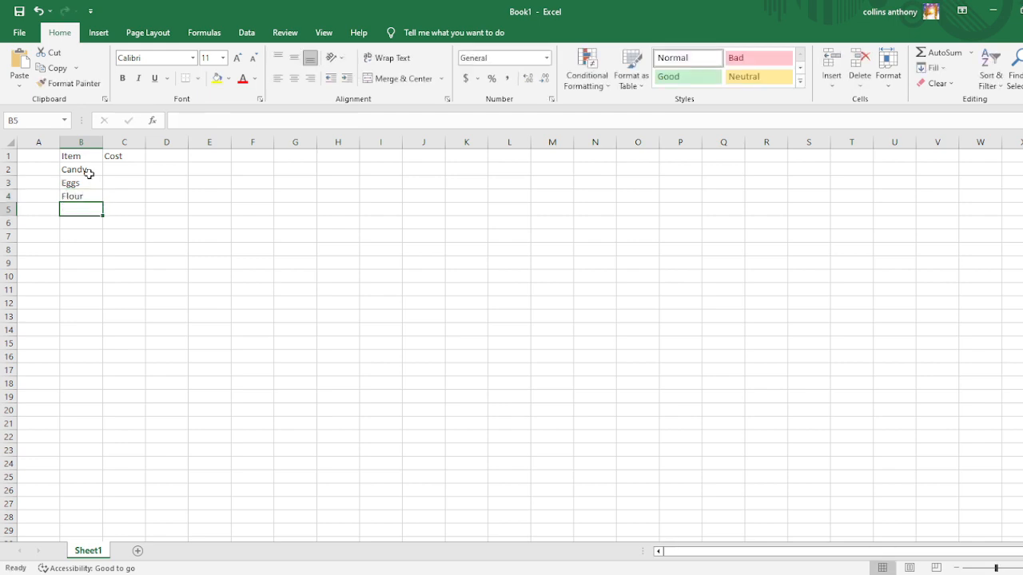
Continue the item list with Noodles, Bread, Cake and a second Eggs entry in cells B5 to B8.
type("Noodles")
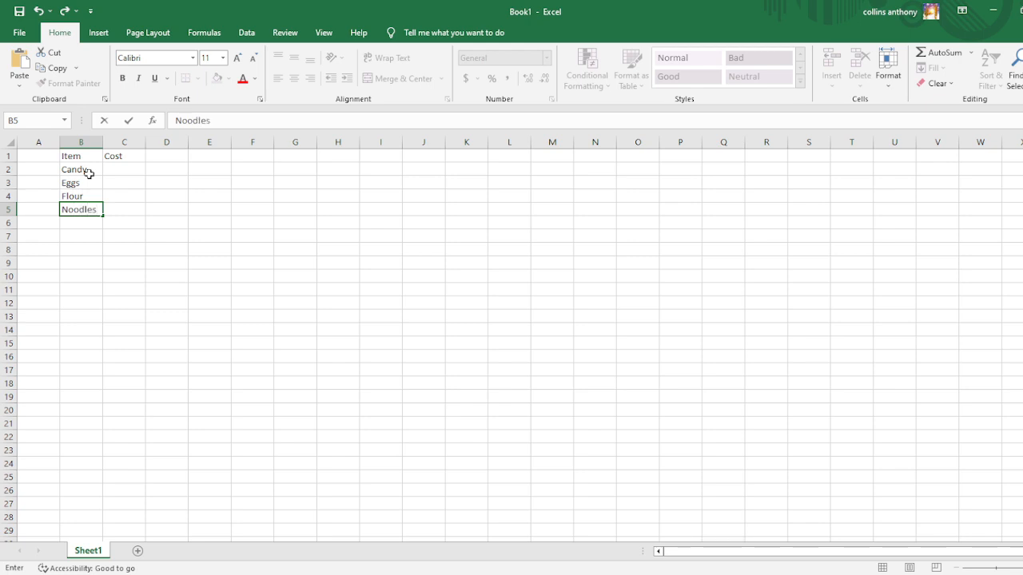
key("Return")
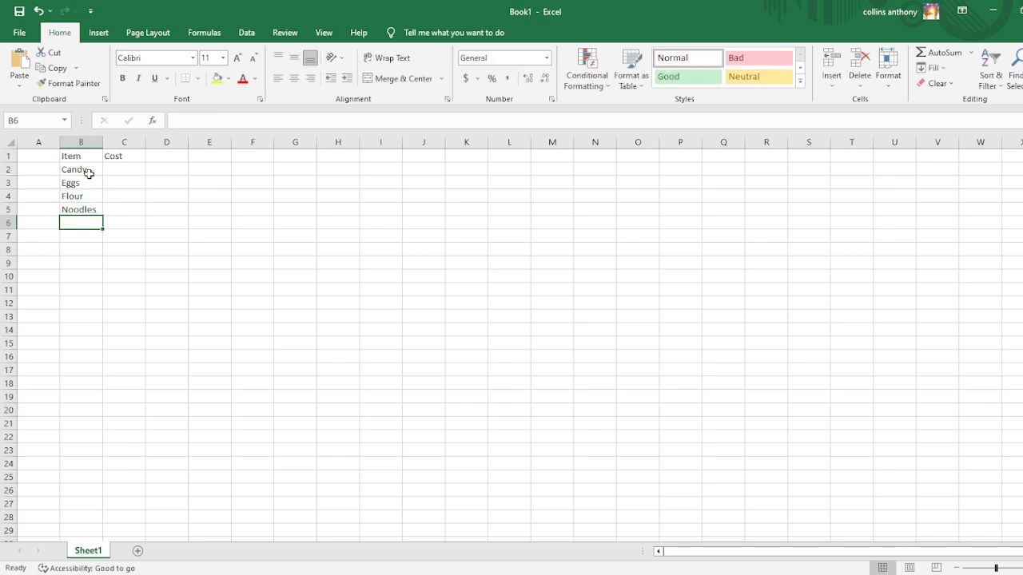
type("Bread")
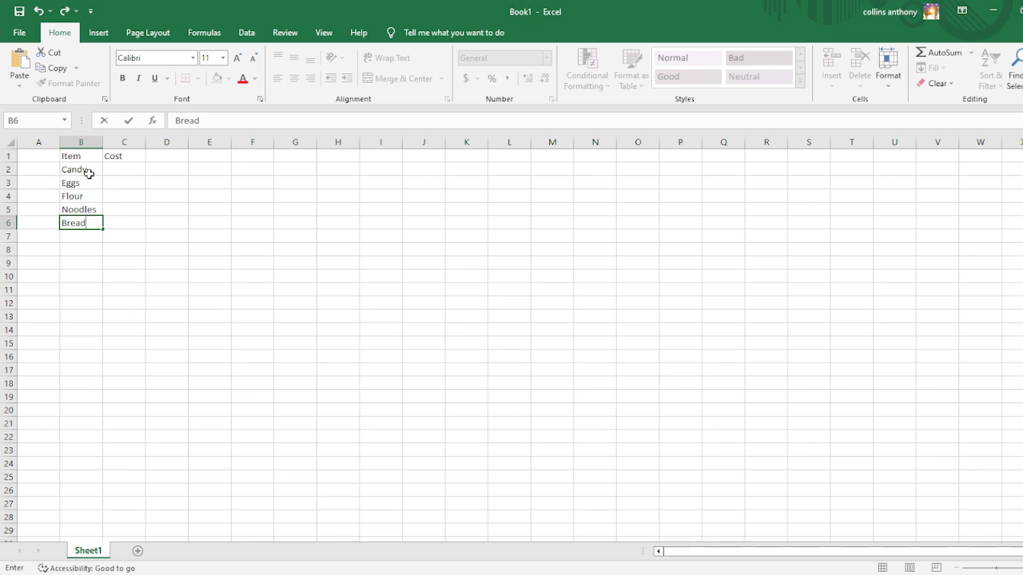
key("Return")
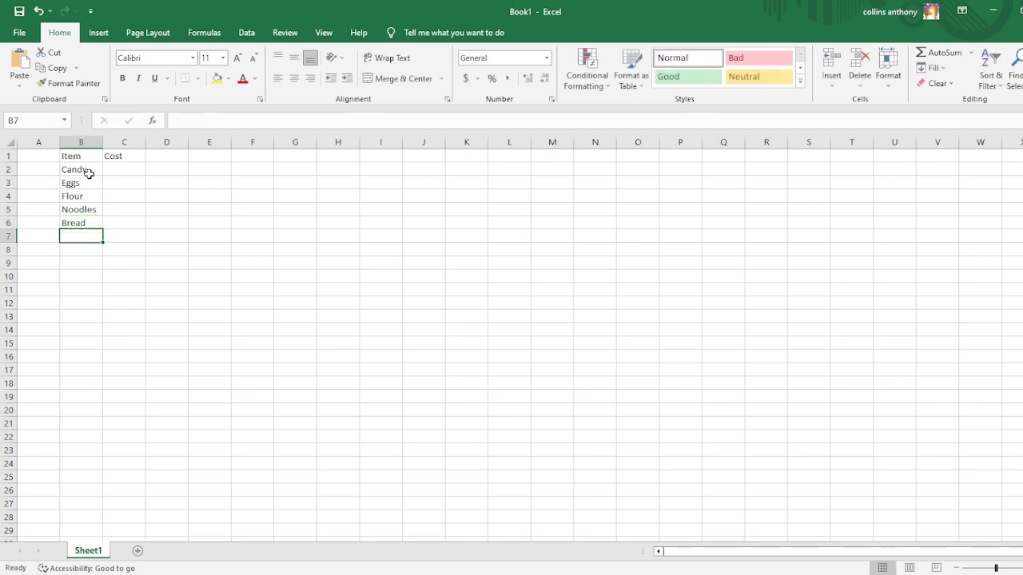
type("Cake")
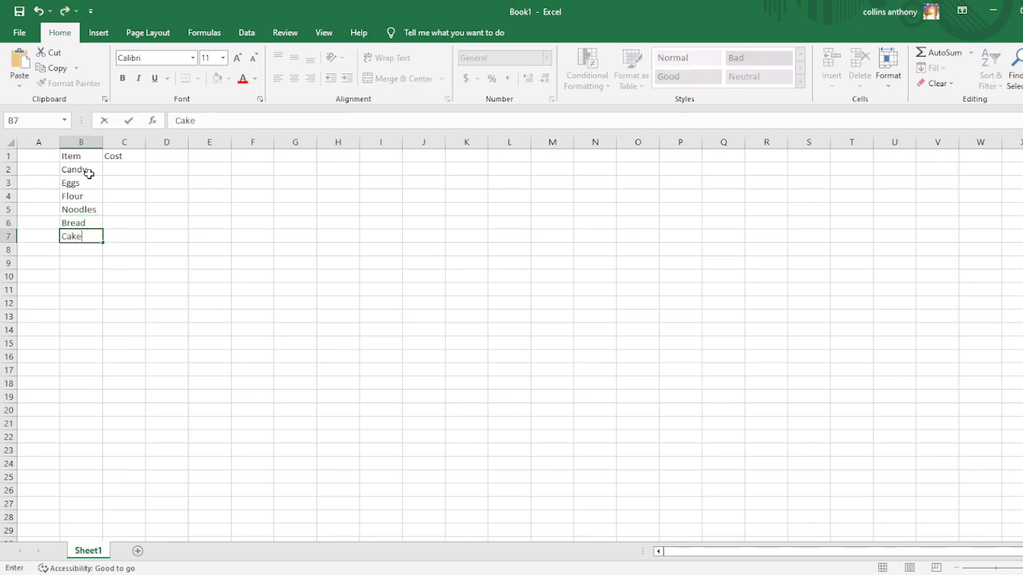
key("Return")
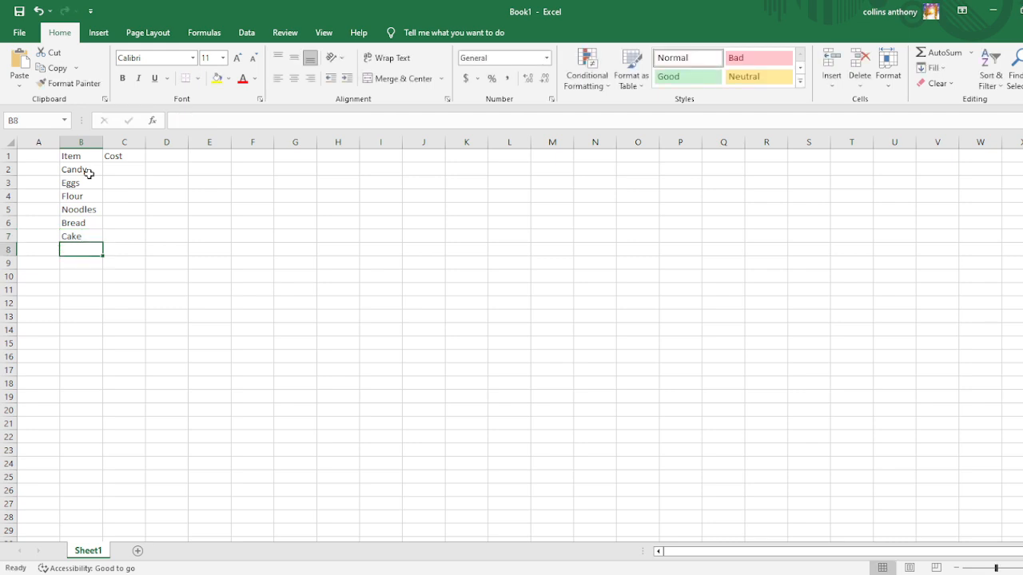
type("Eggs")
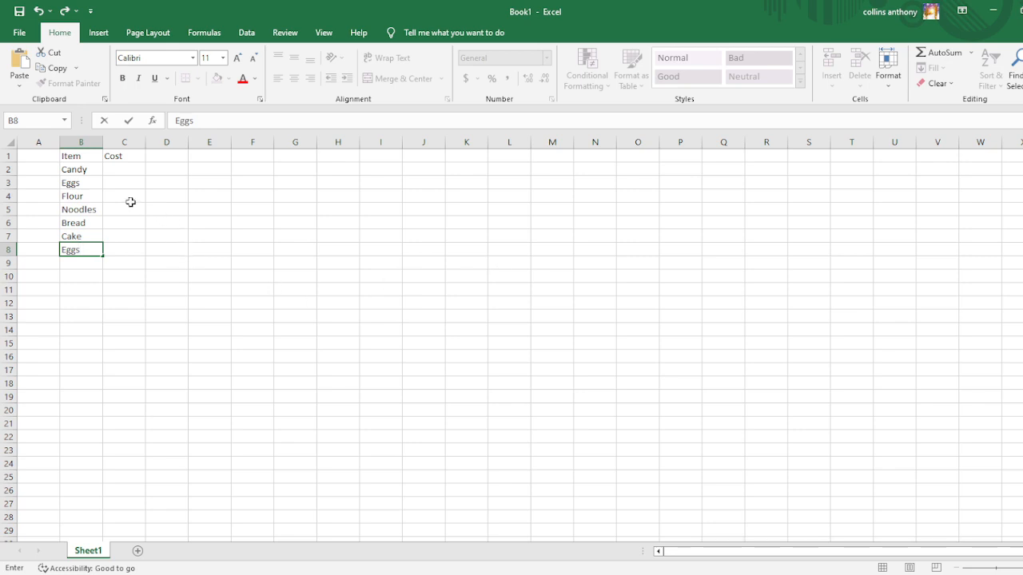
Enter the costs 1560 for Candy, 2370 for Eggs, 5340 for Flour and 5000 for Noodles in cells C2 to C5.
left_click(118, 170)
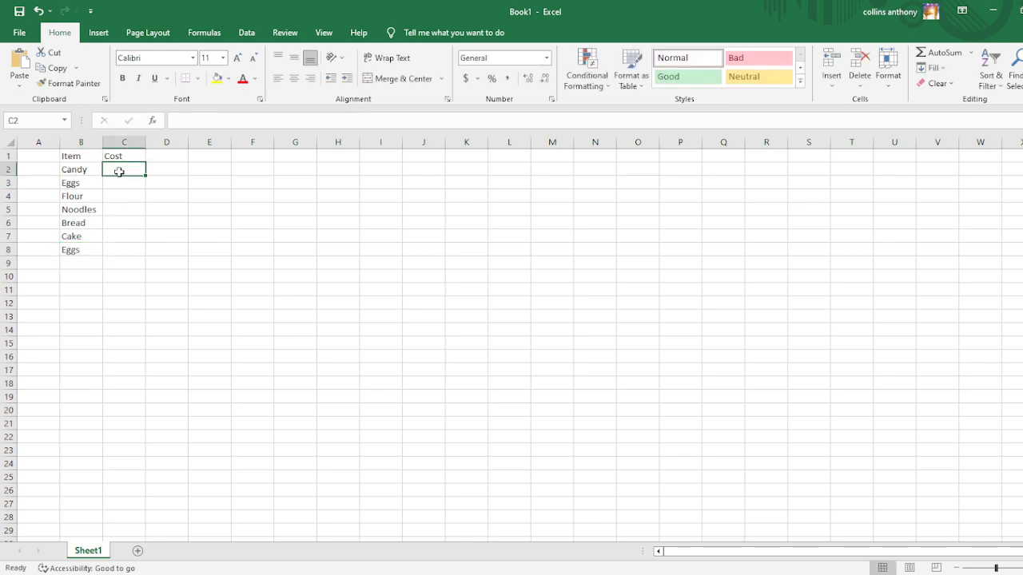
type("1")
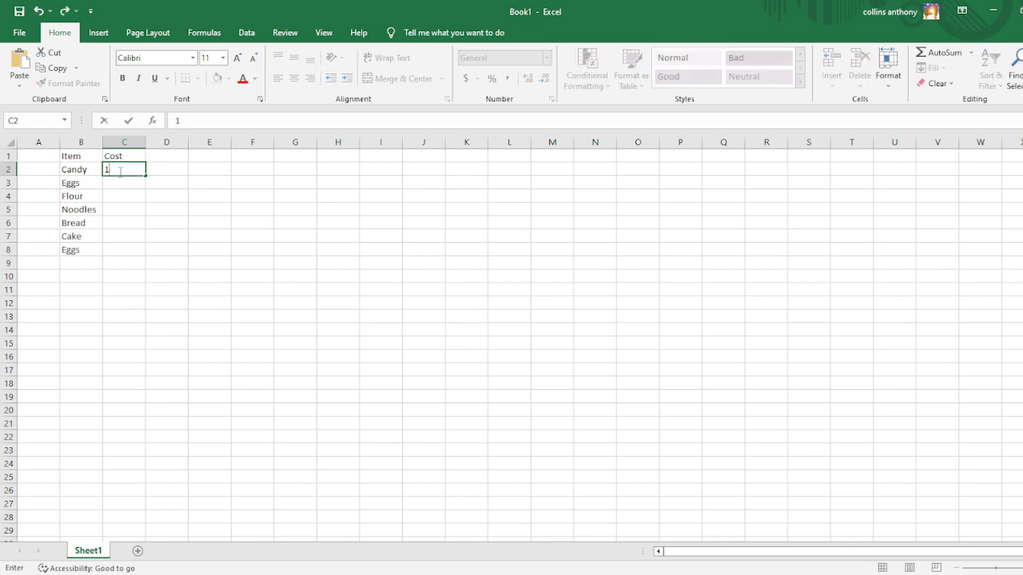
type("560")
key("Return")
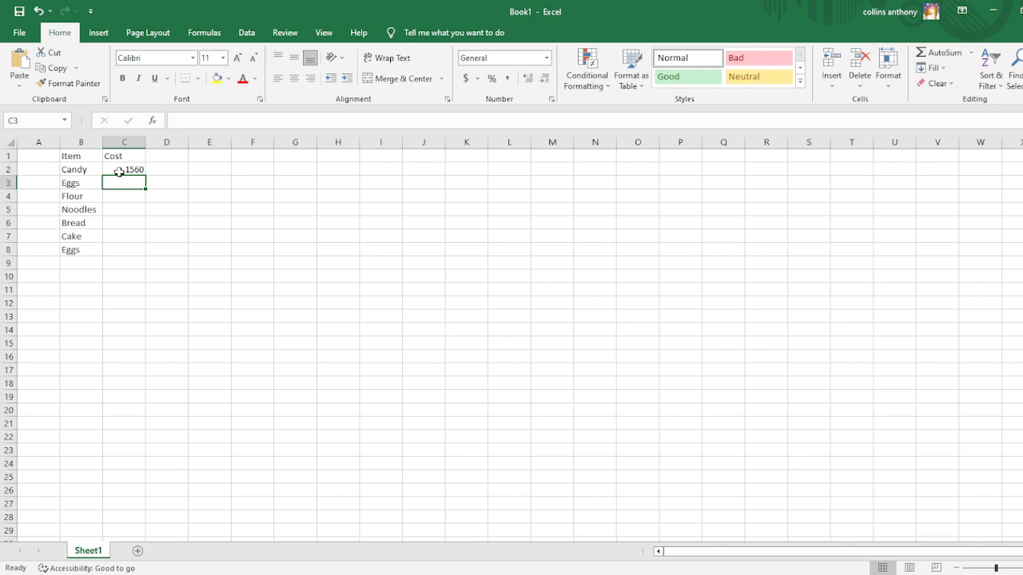
type("2370")
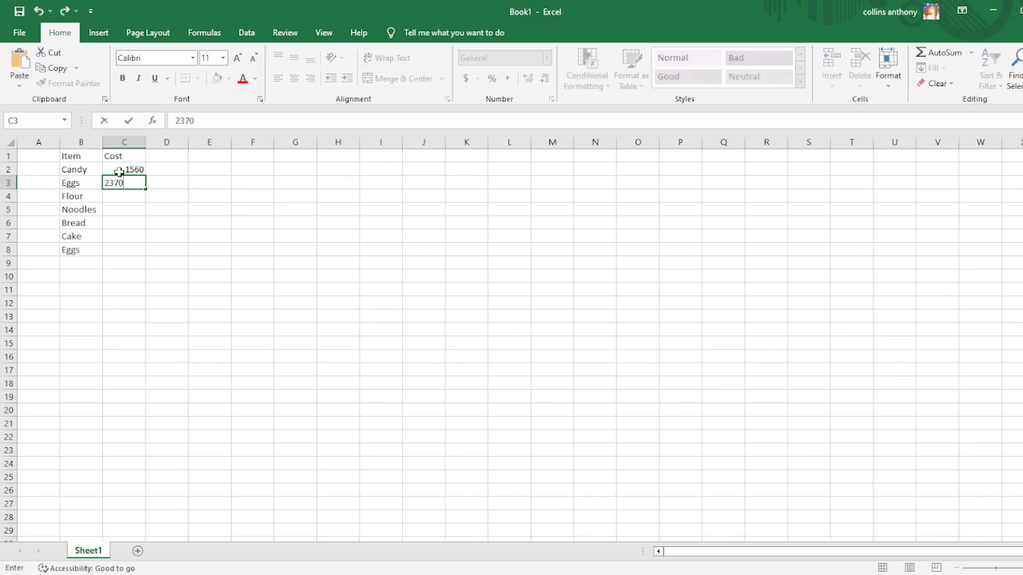
key("Return")
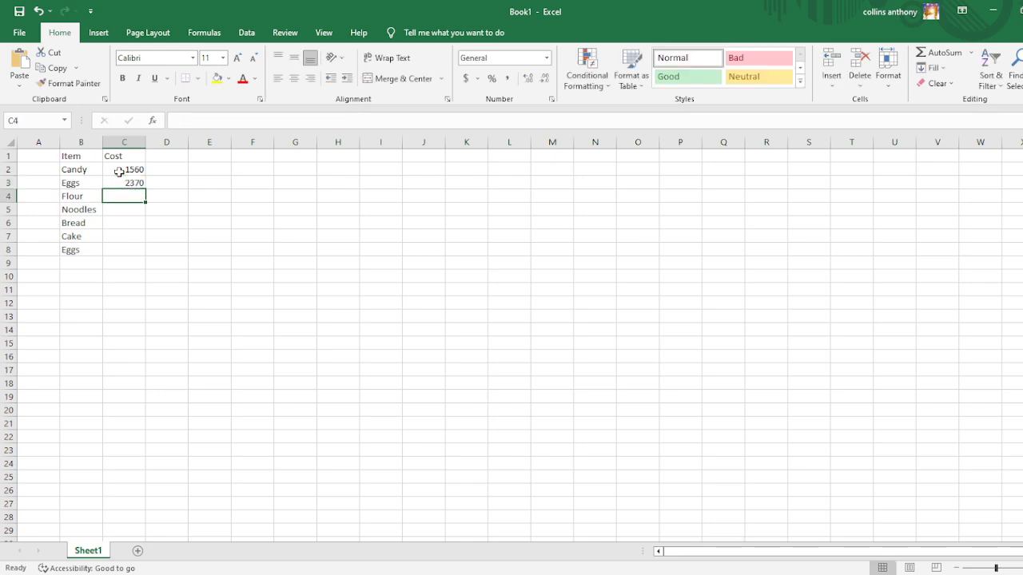
type("53")
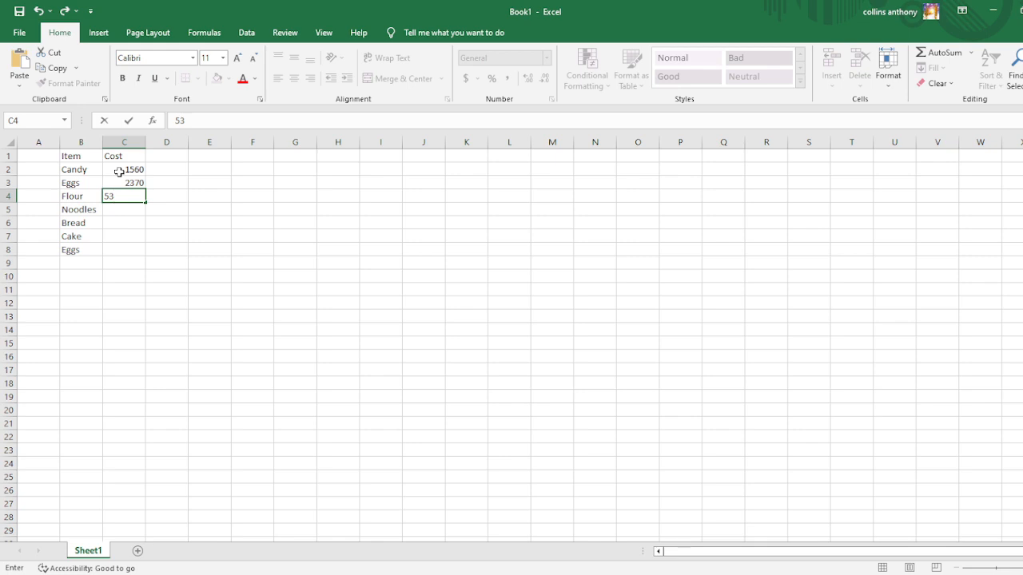
type("40")
key("Return")
type("5")
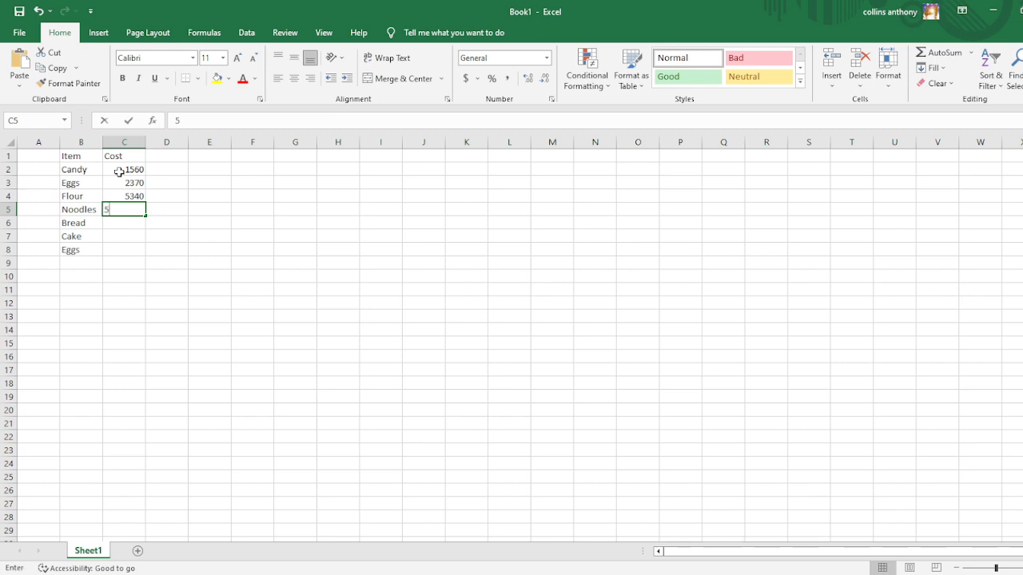
type("000")
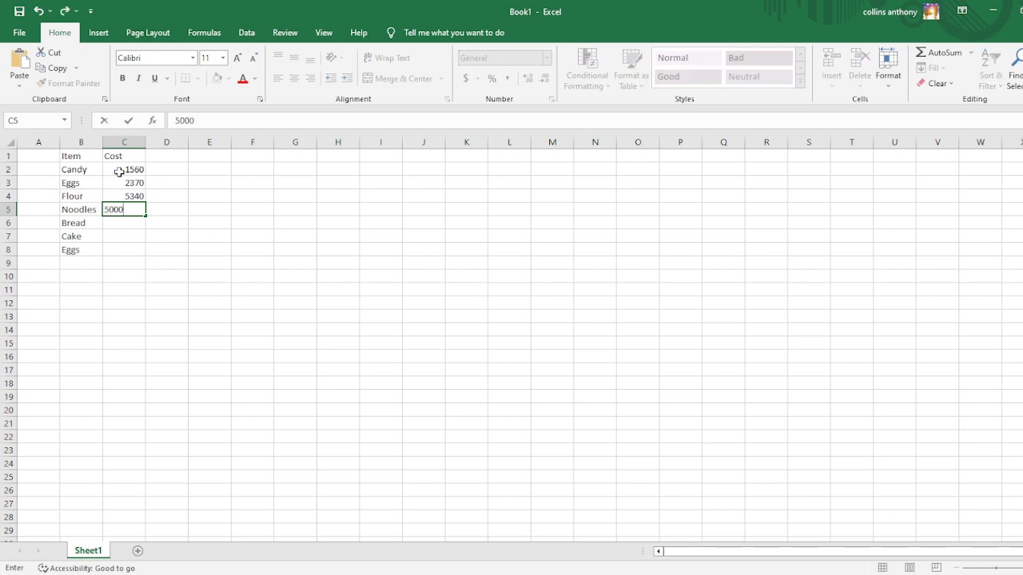
key("Return")
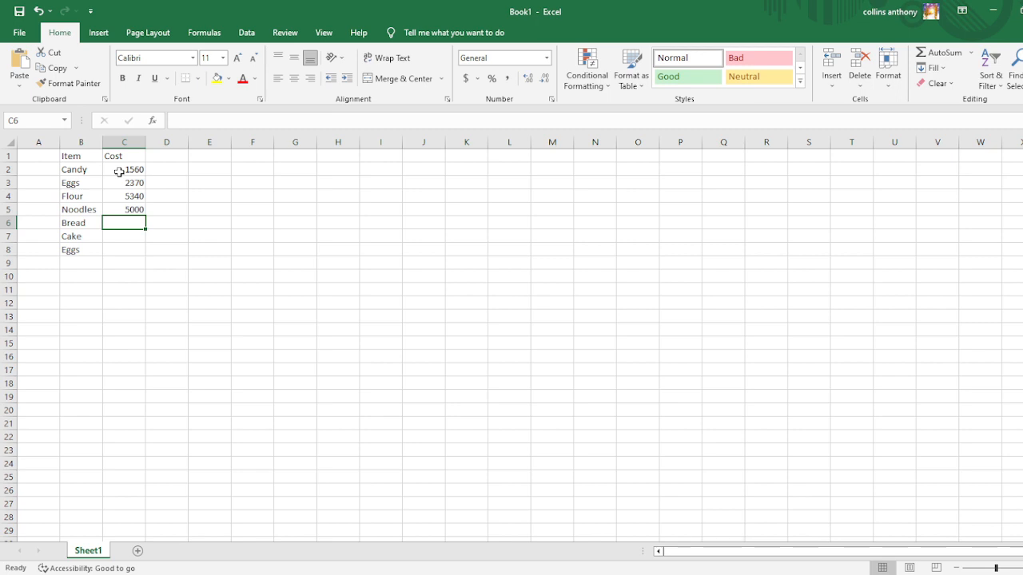
Enter the costs 6400 for Bread, 3000 for Cake and 1734 for the second Eggs entry in cells C6 to C8.
type("6400")
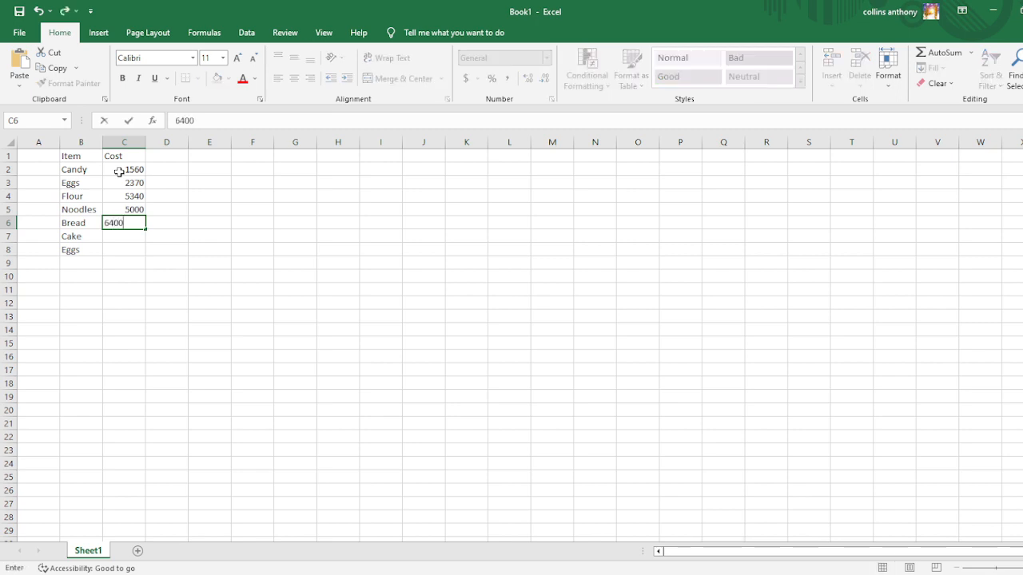
key("Return")
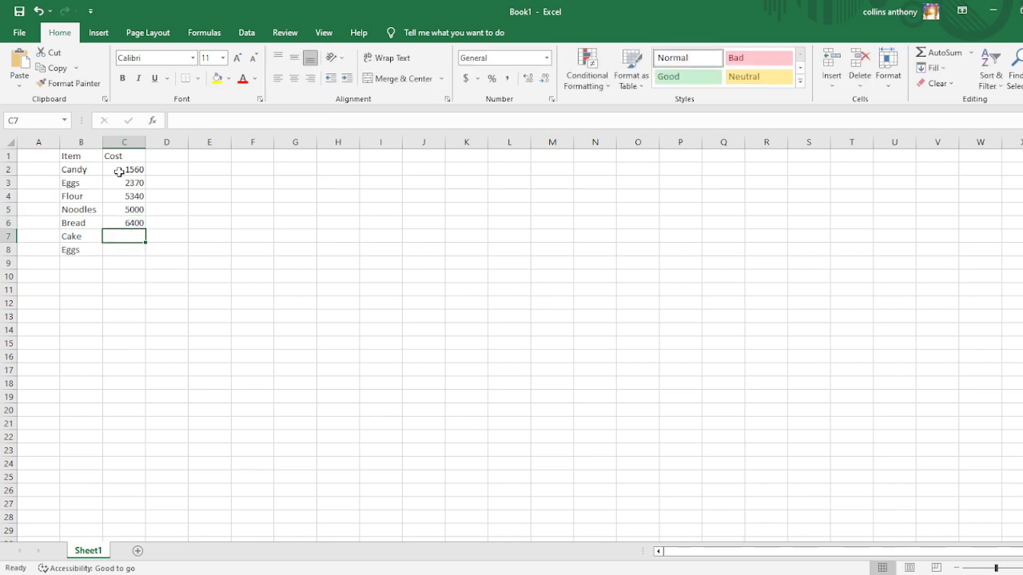
type("3000")
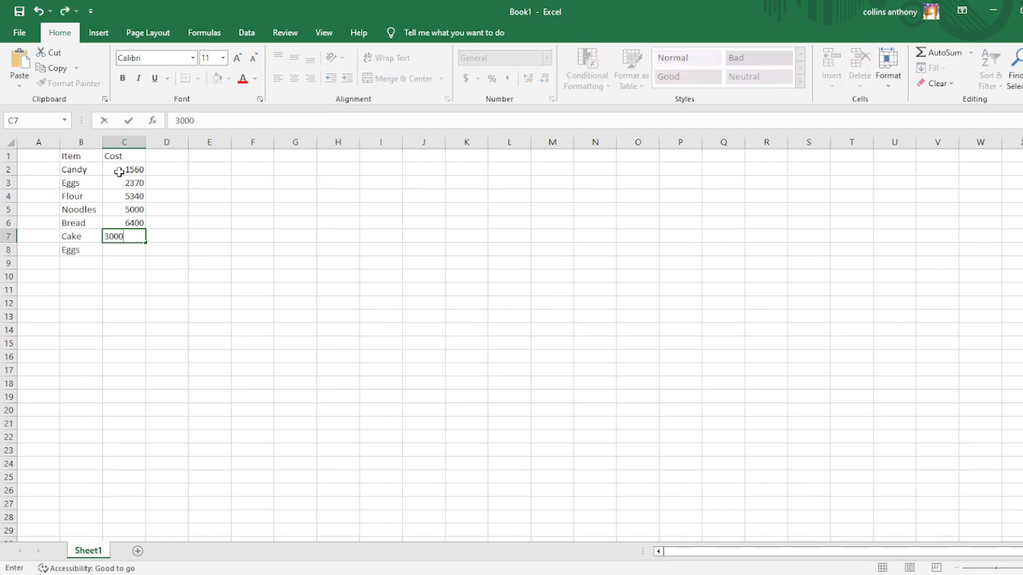
key("Return")
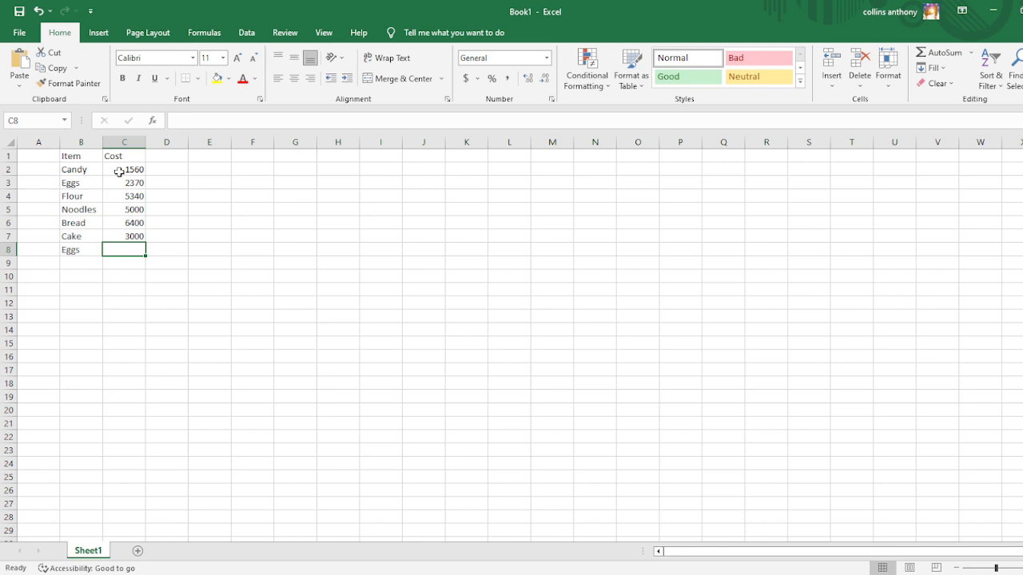
type("1734")
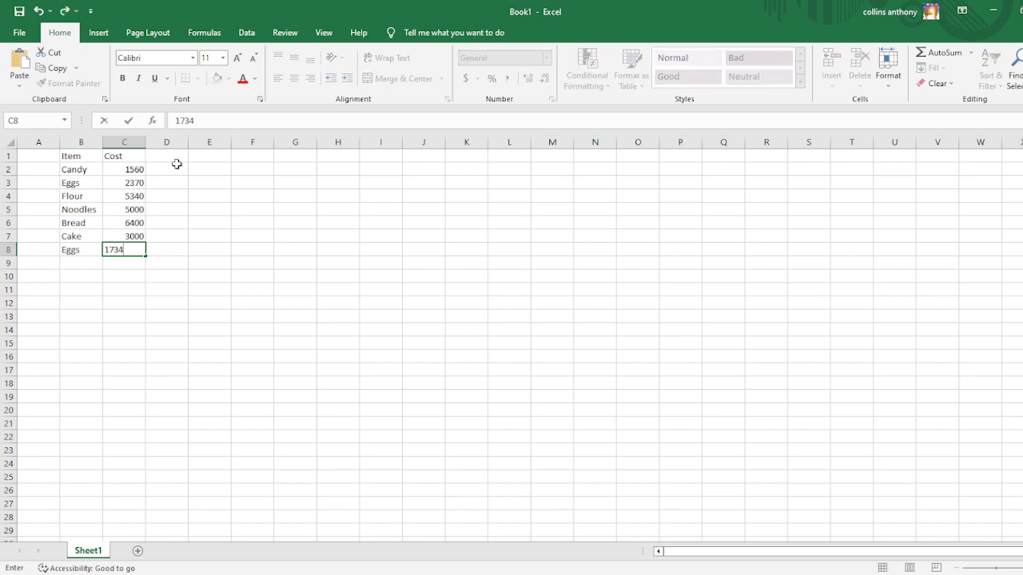
left_click(176, 164)
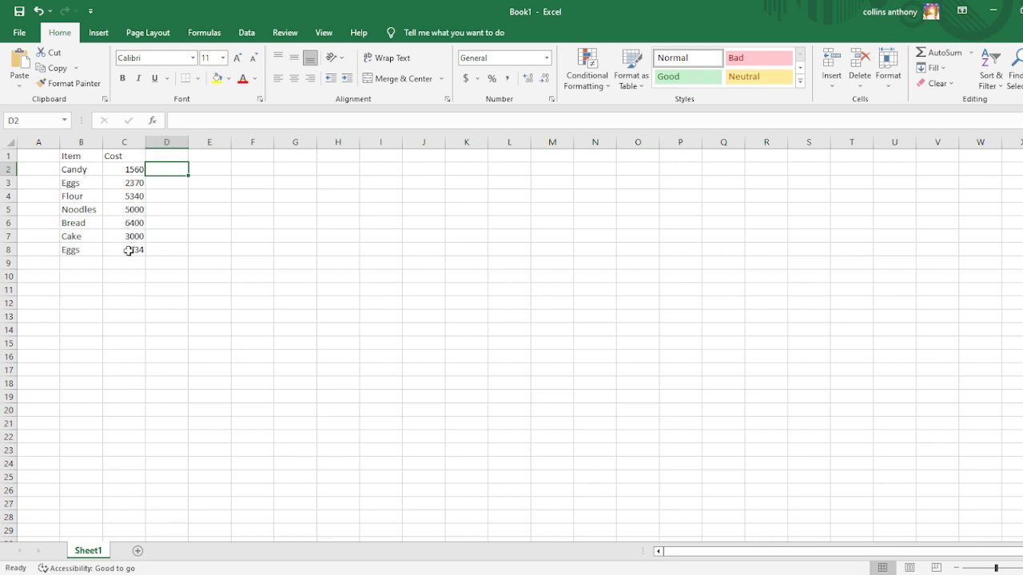
Total the whole Cost column in cell D9 with the formula =sum(C2:C8).
left_click(175, 263)
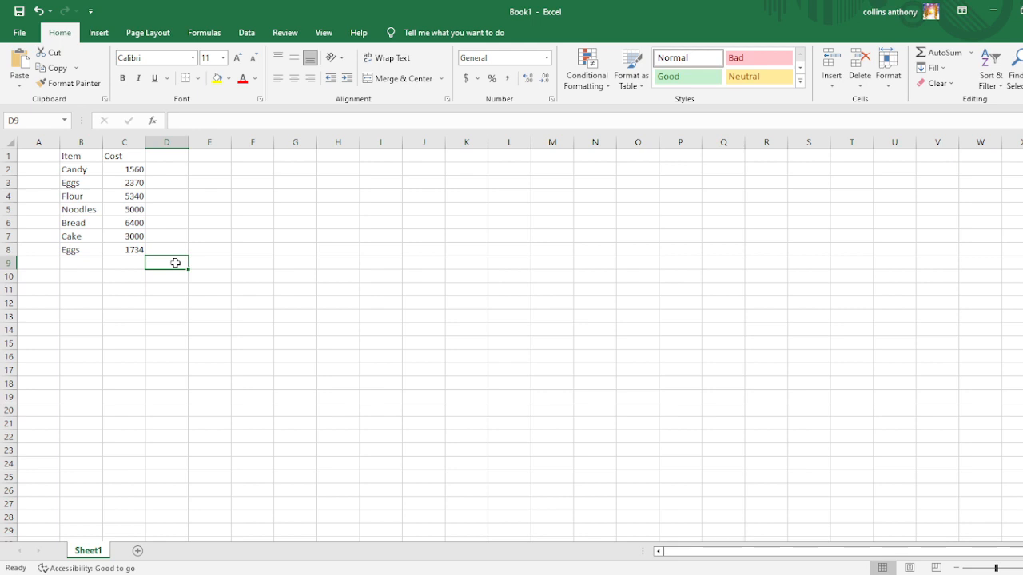
type("=")
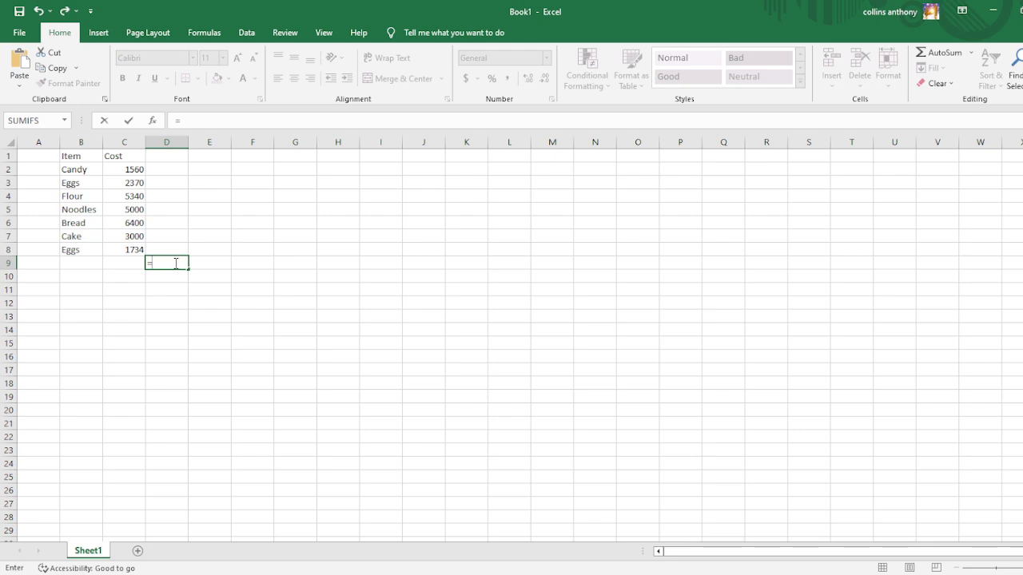
type("sum(")
type("C2:")
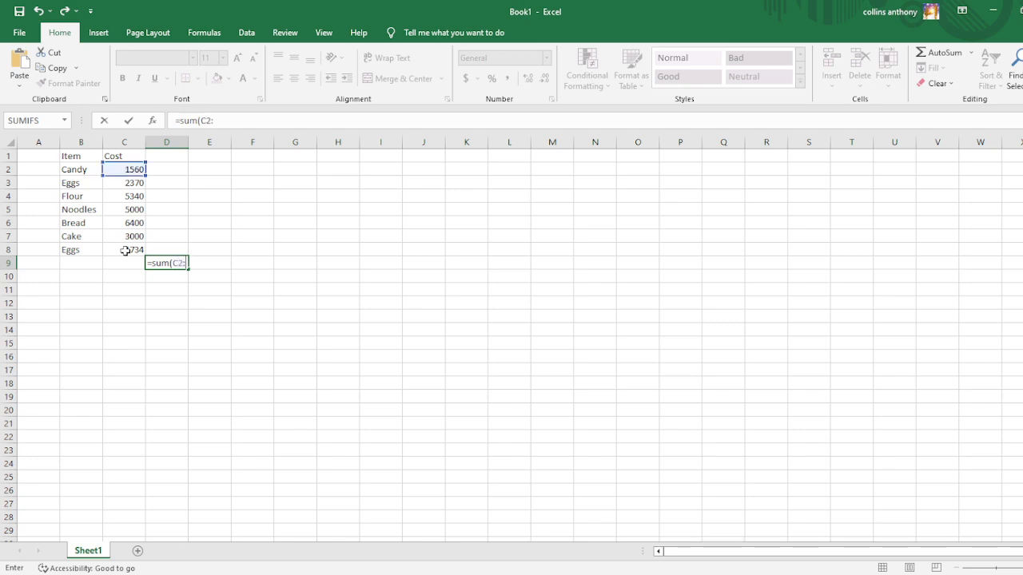
type("C8")
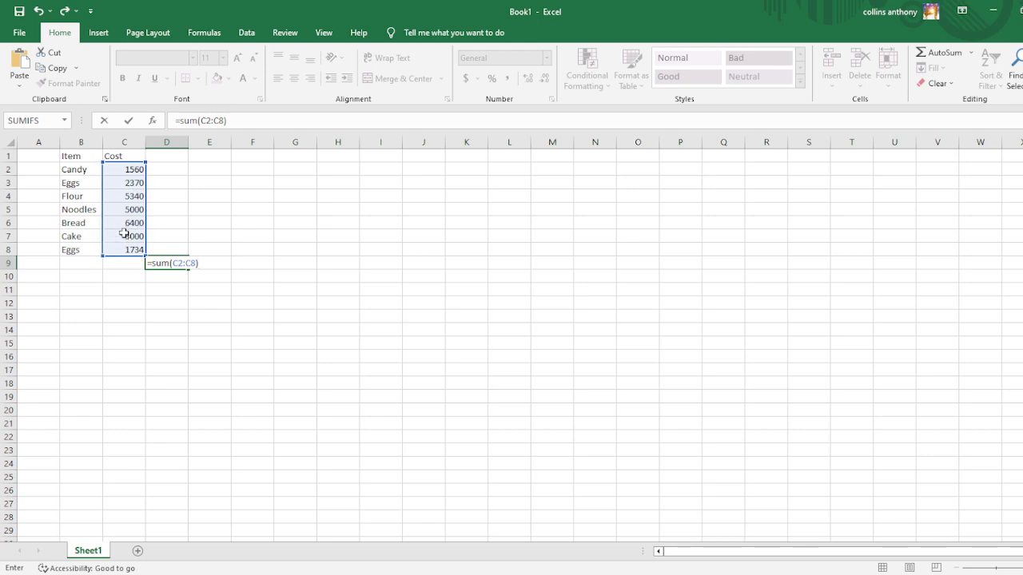
key("Return")
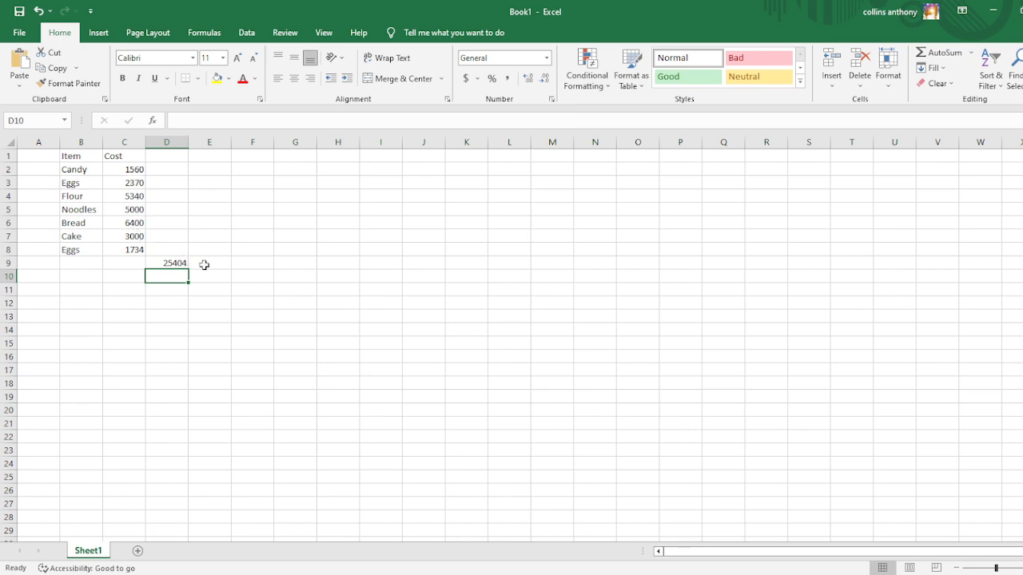
Label the result cells by entering sum in D8 and sumif in E8.
left_click(172, 252)
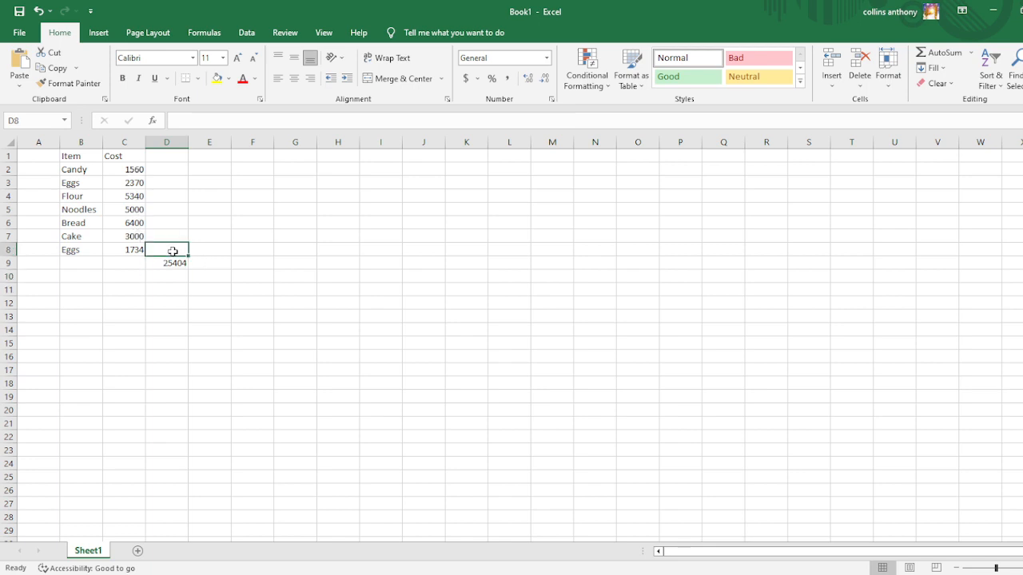
type("sum")
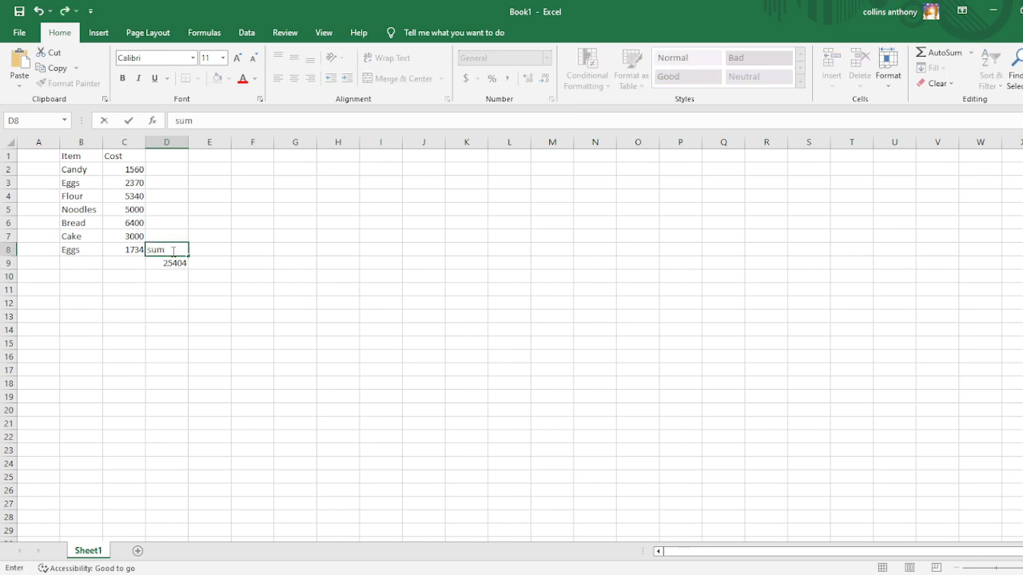
left_click(221, 251)
type("s")
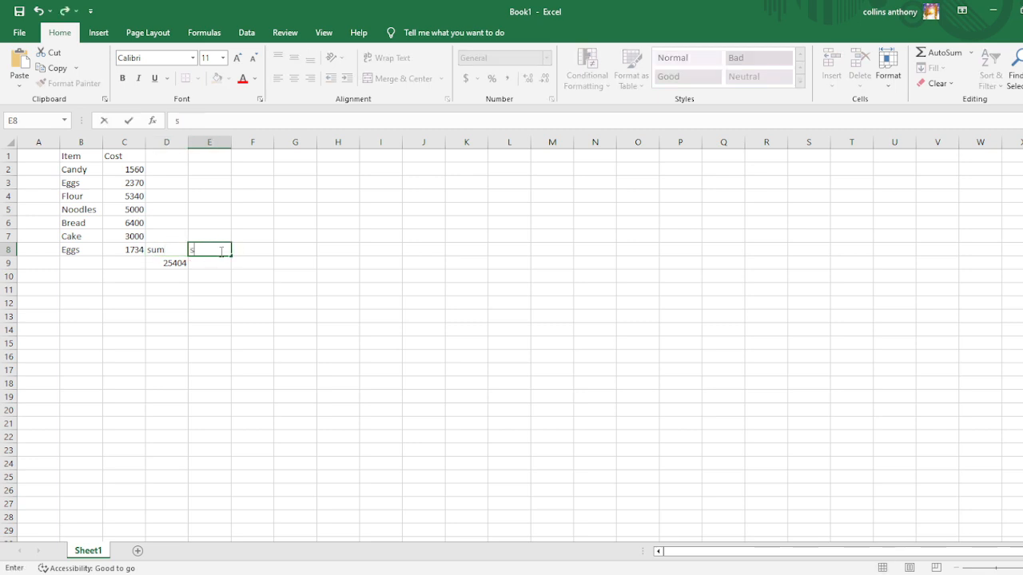
type("umif")
left_click(207, 263)
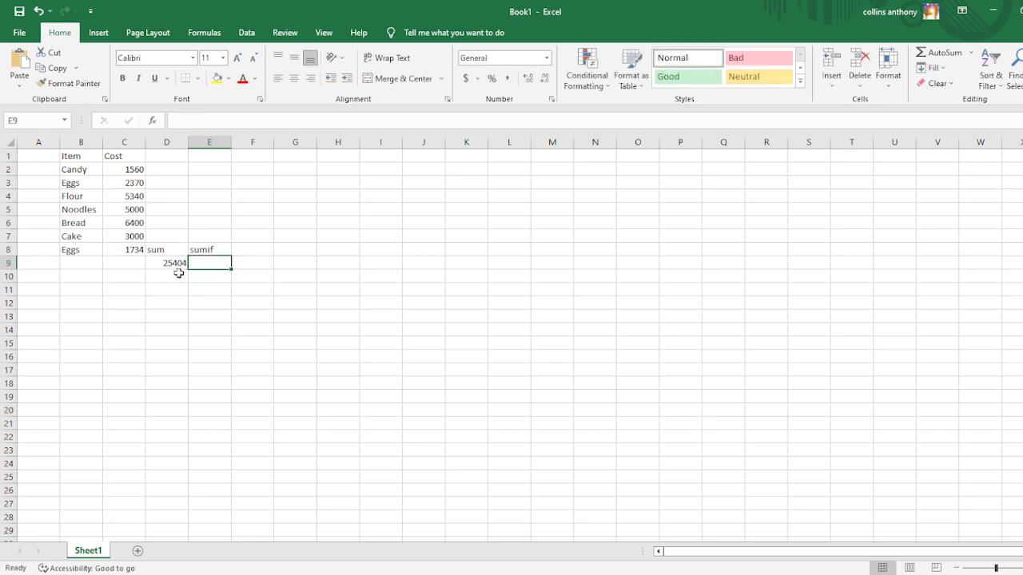
left_click(174, 263)
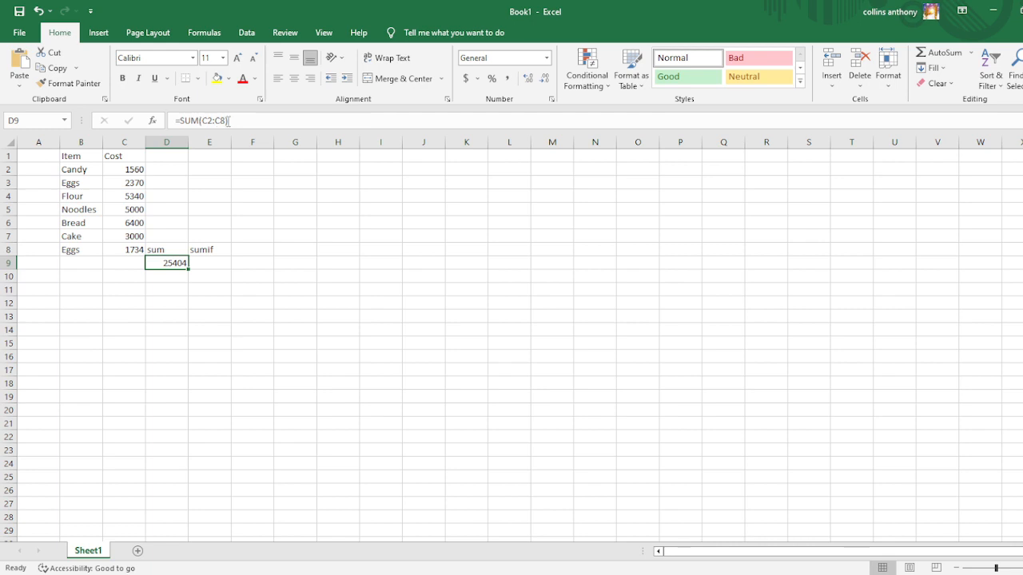
Begin a SUMIF formula in cell E9 with the item names B2:B8 as its criteria range.
left_click(210, 265)
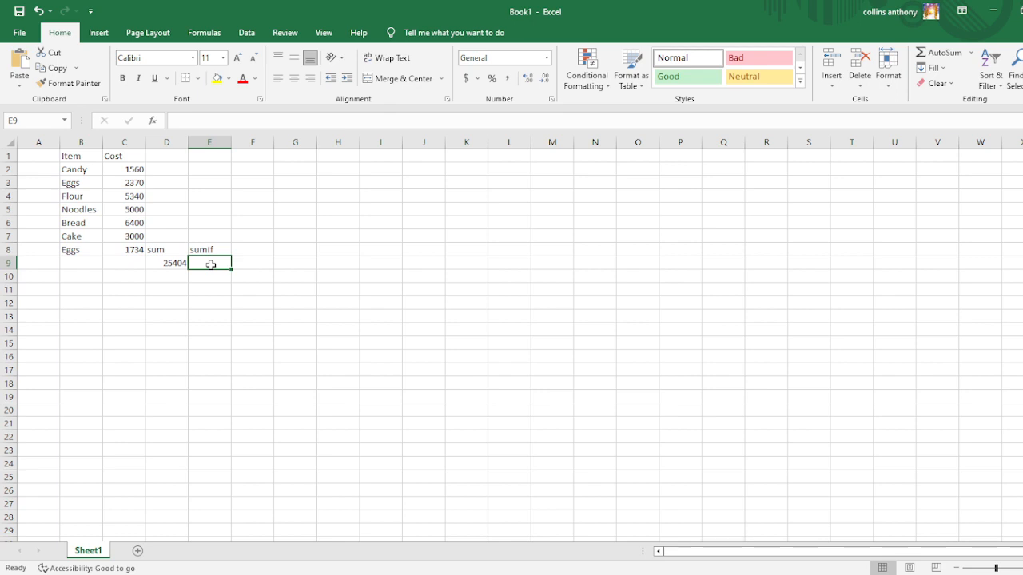
type("=")
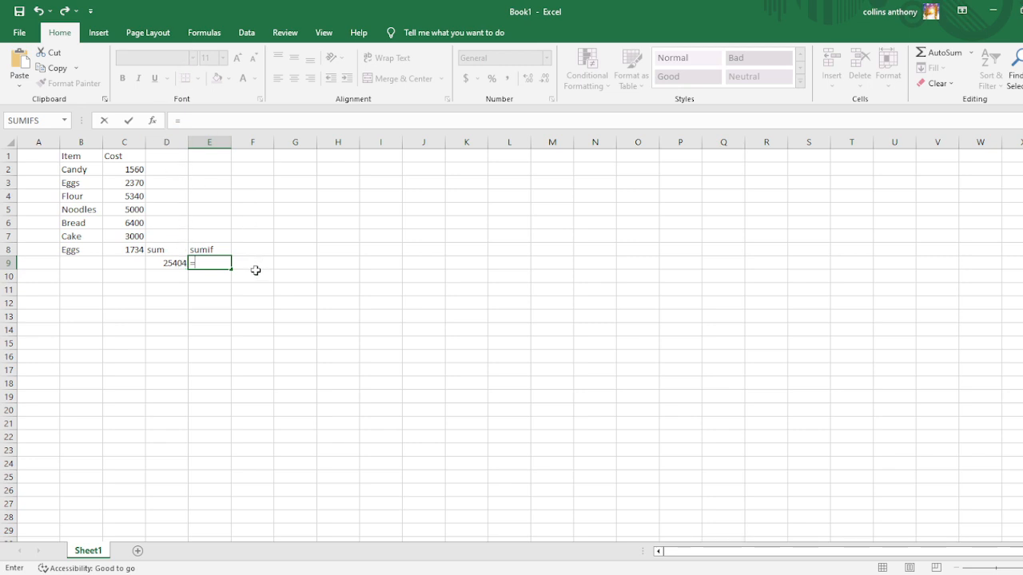
type("SUMIF(B")
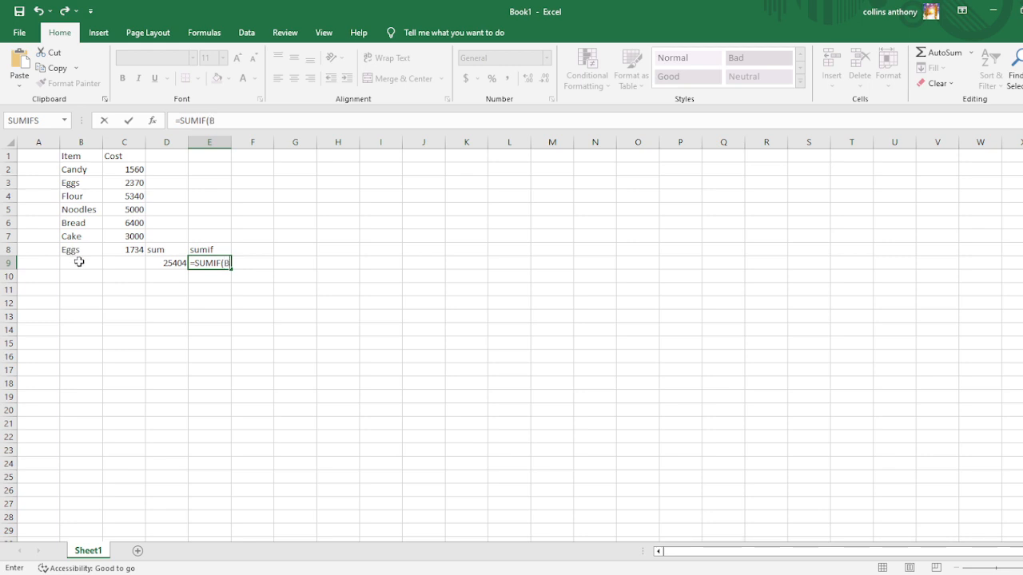
type("2:")
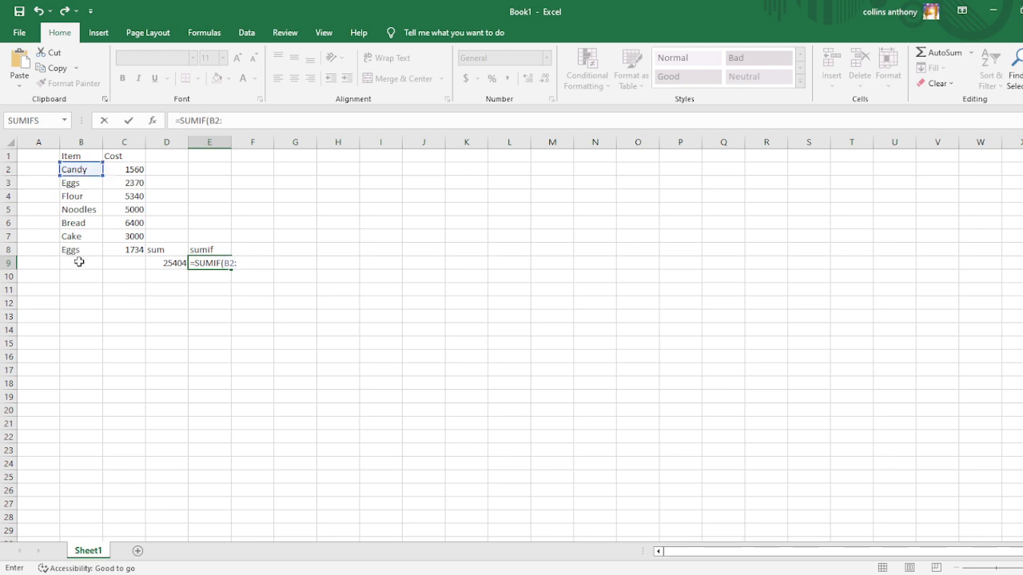
type("B8,")
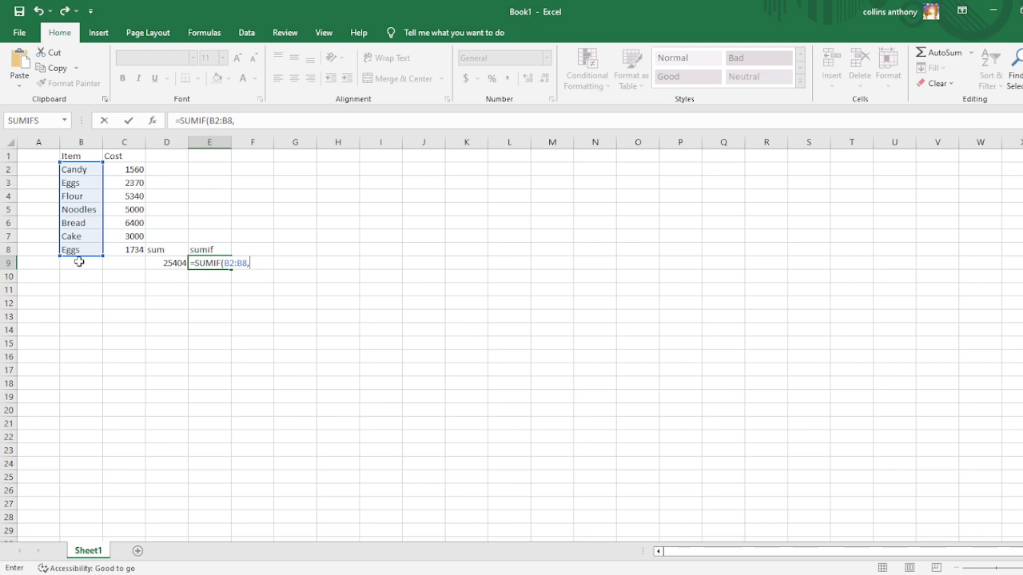
Complete the SUMIF formula in E9 with the criterion "Eggs" and the sum range C2:C8.
type("\"")
type("Eggs\",")
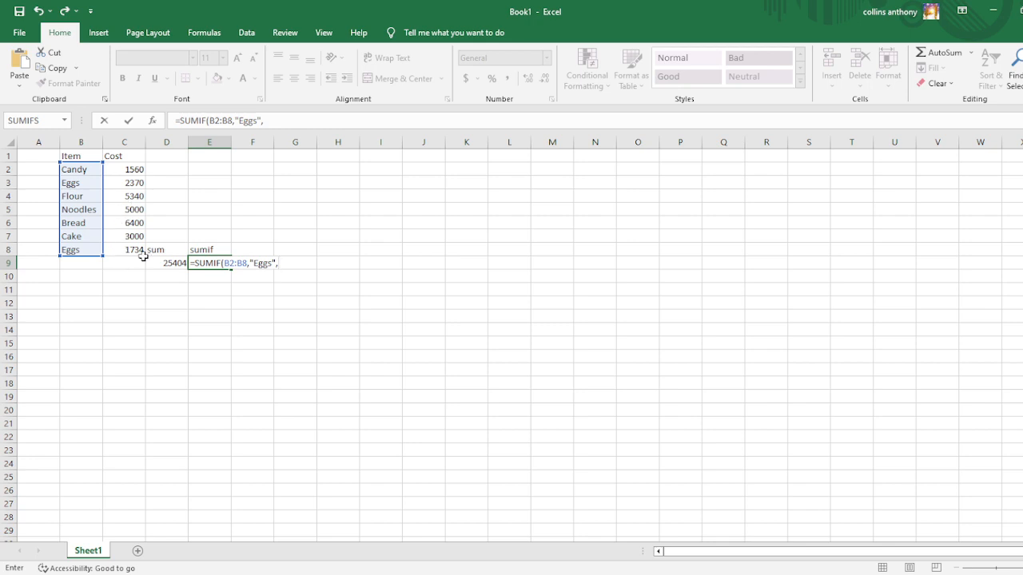
type("C2")
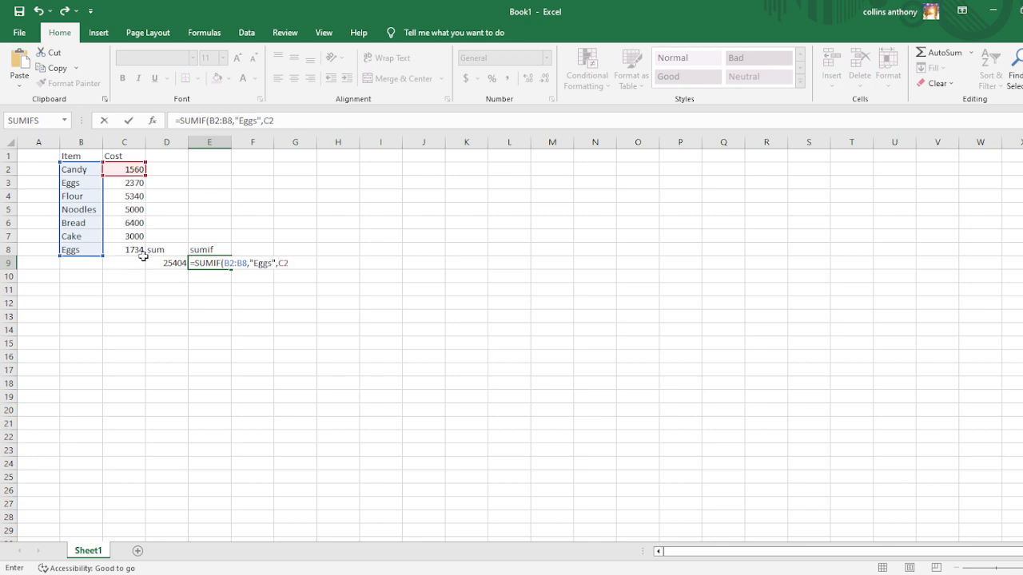
type(":C8")
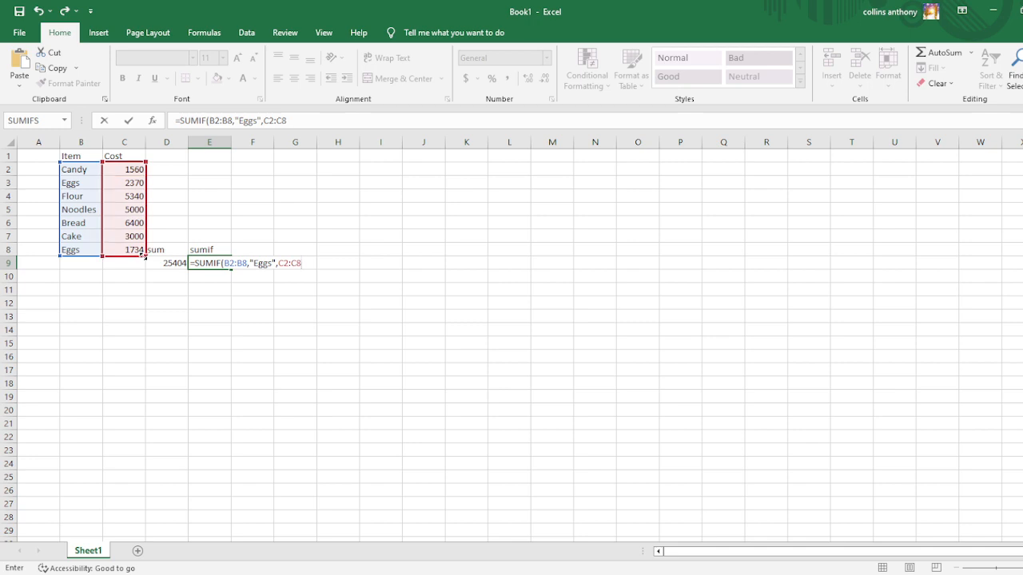
type(")")
key("Return")
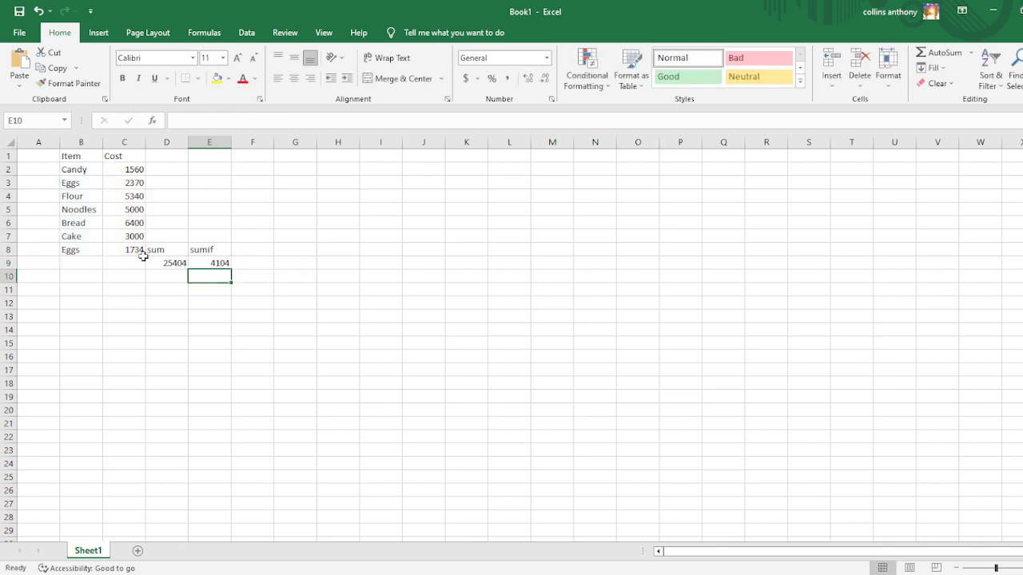
left_click(206, 262)
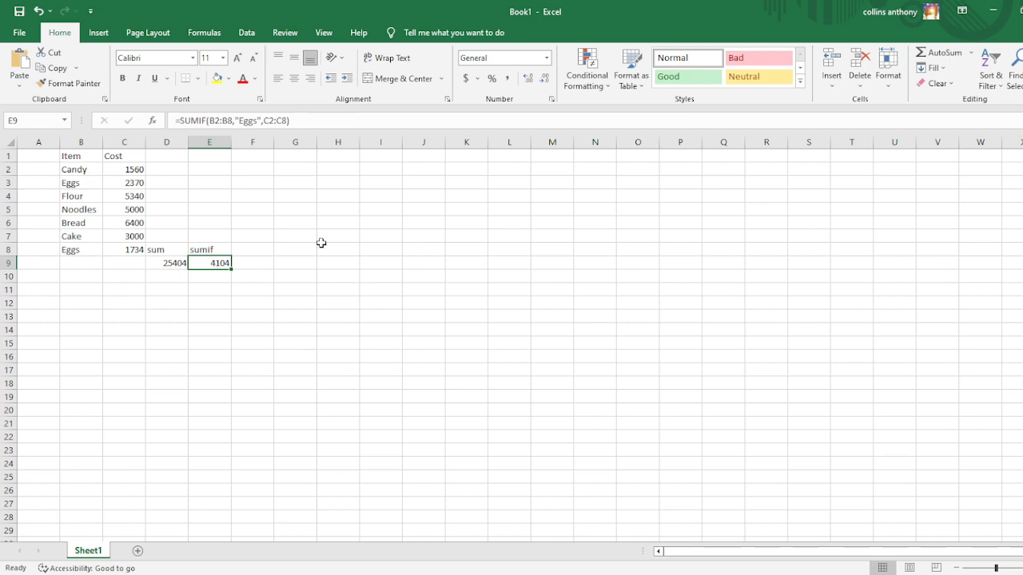
Enter the label sumifwildcard in F8 and widen column F to fit it.
left_click(246, 253)
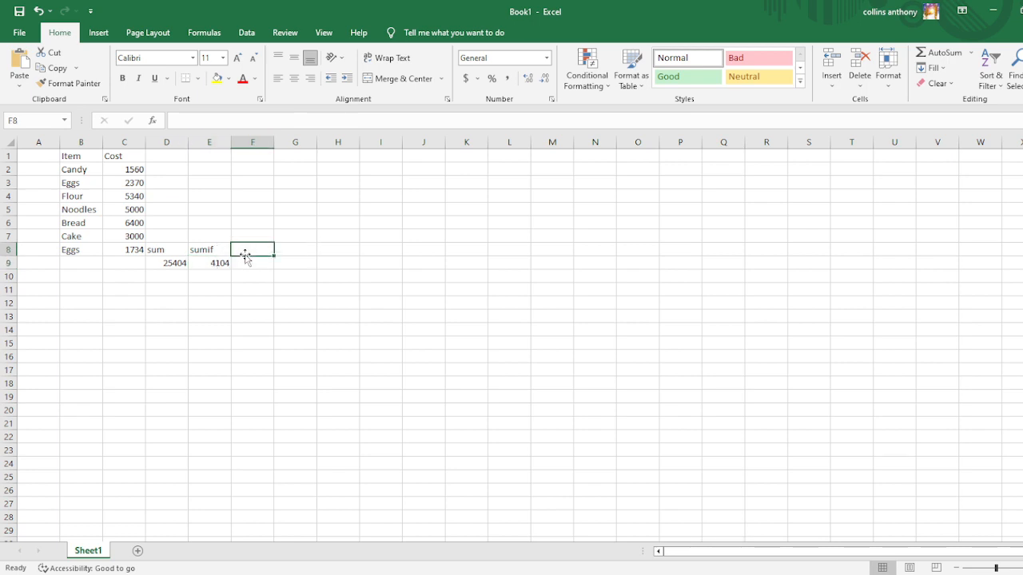
type("sumi")
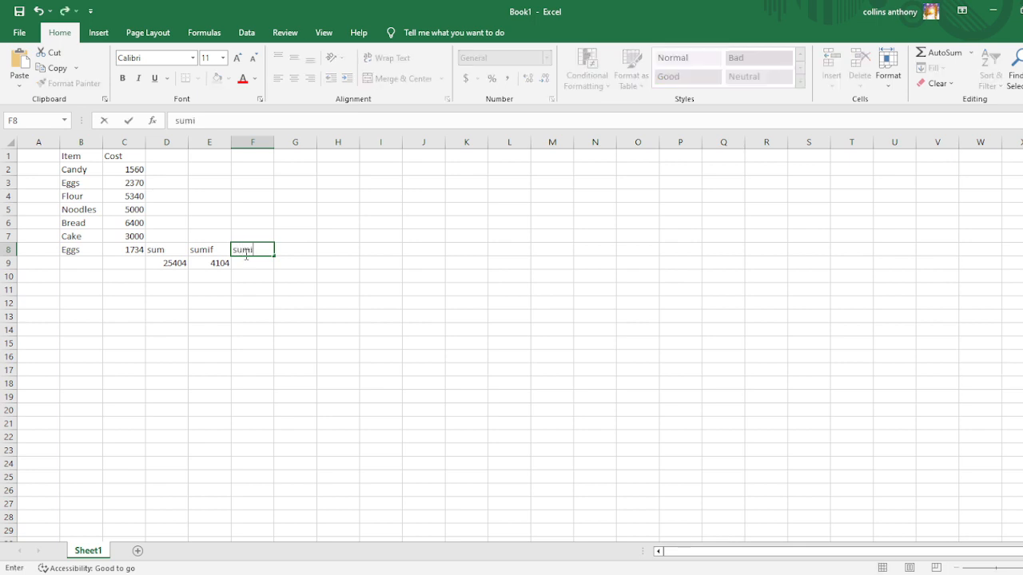
type("fwildcard")
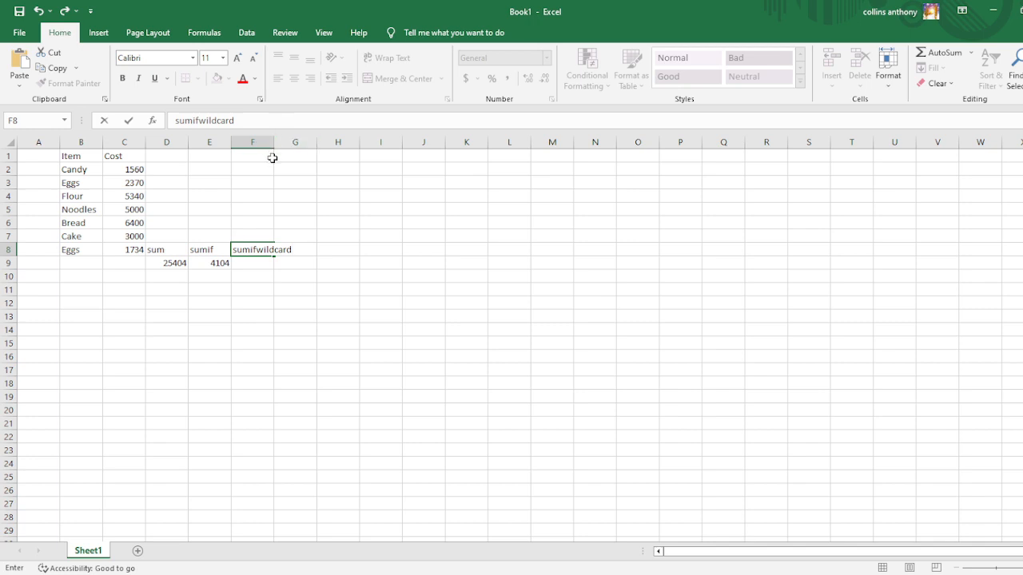
left_click_drag(273, 158, 278, 157)
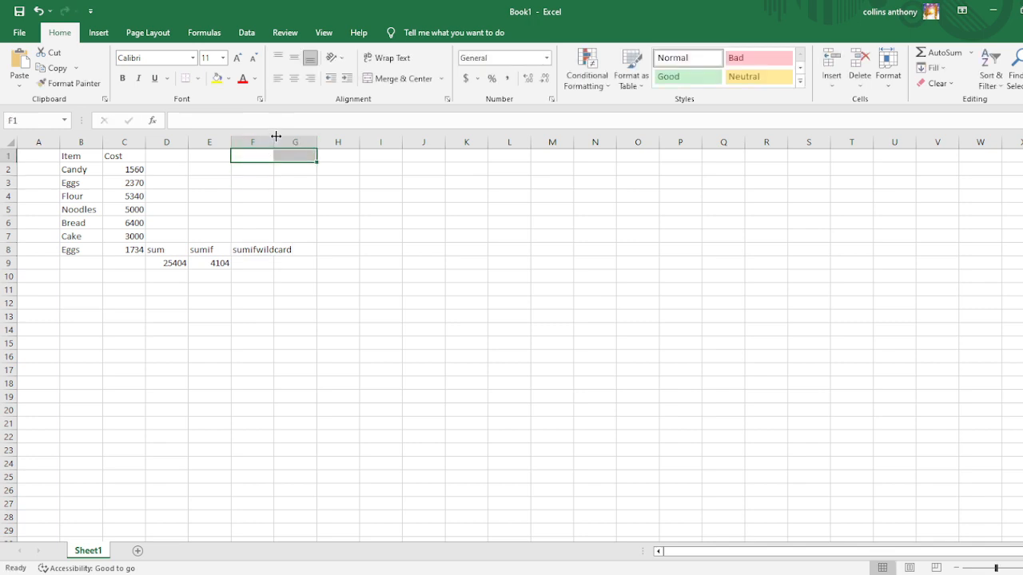
left_click_drag(275, 136, 302, 147)
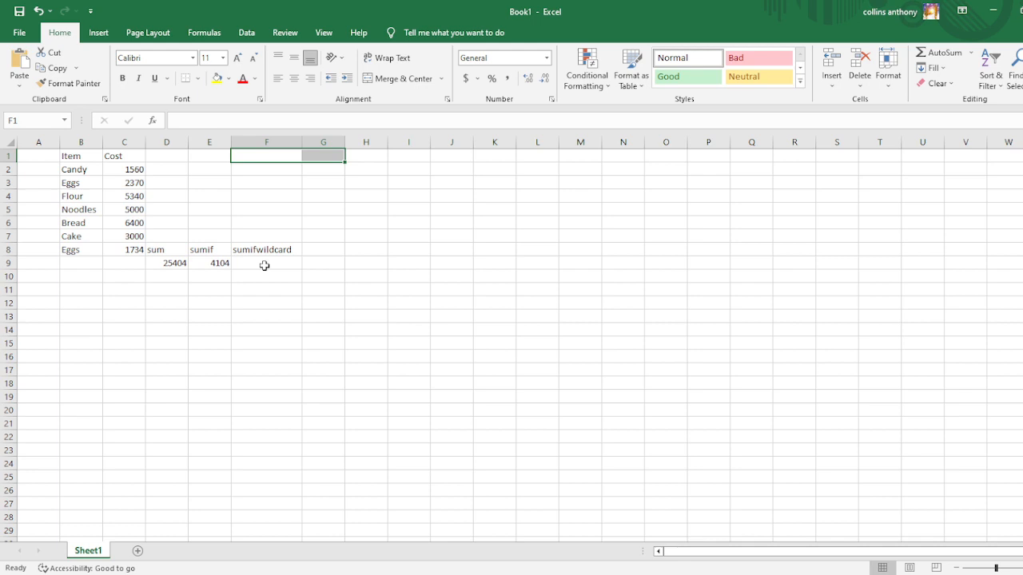
Begin a SUMIF formula in cell F9 with the item names B2:B8 as its criteria range.
left_click(262, 265)
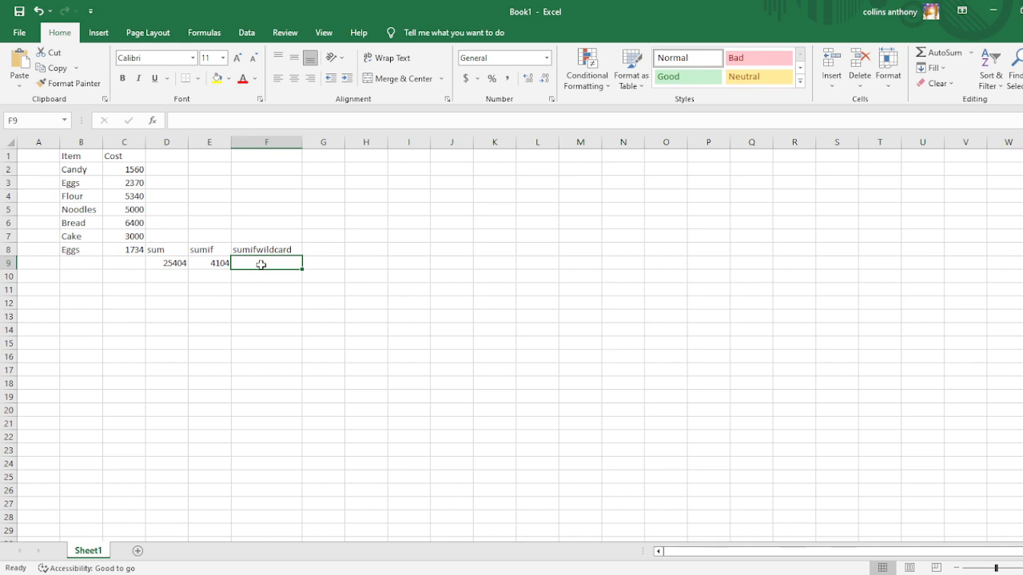
type("=")
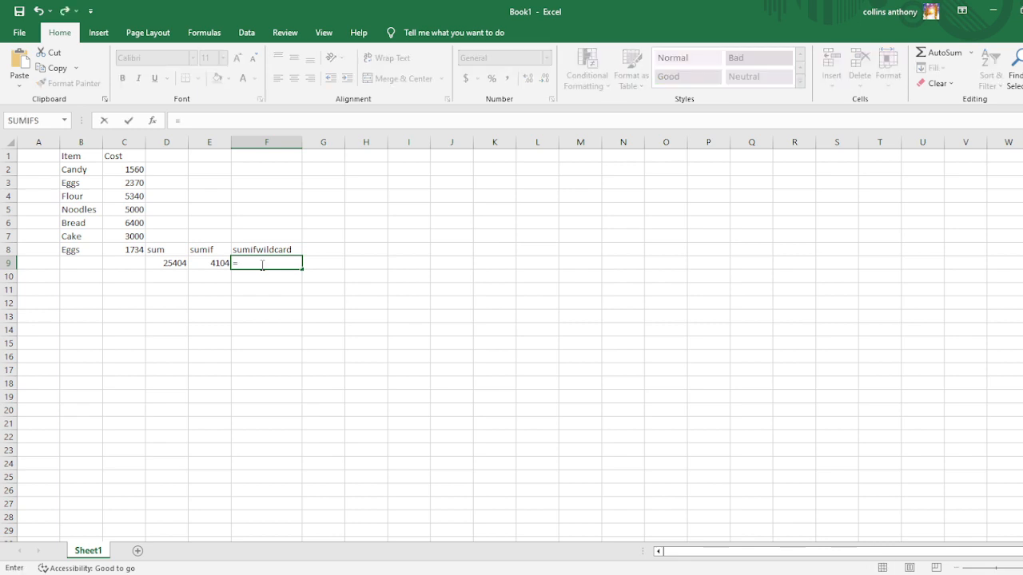
type("sumif(")
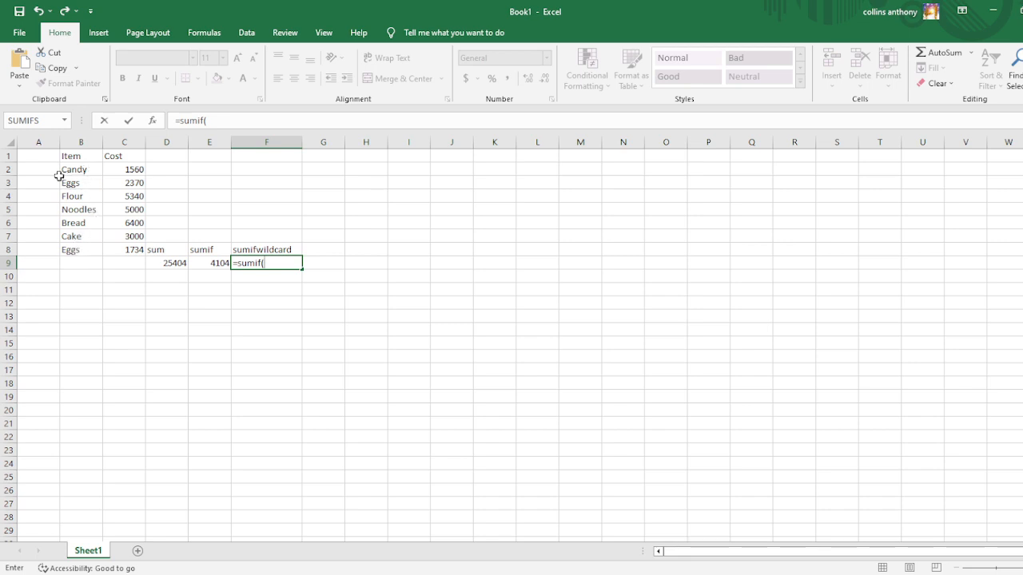
type("B2:")
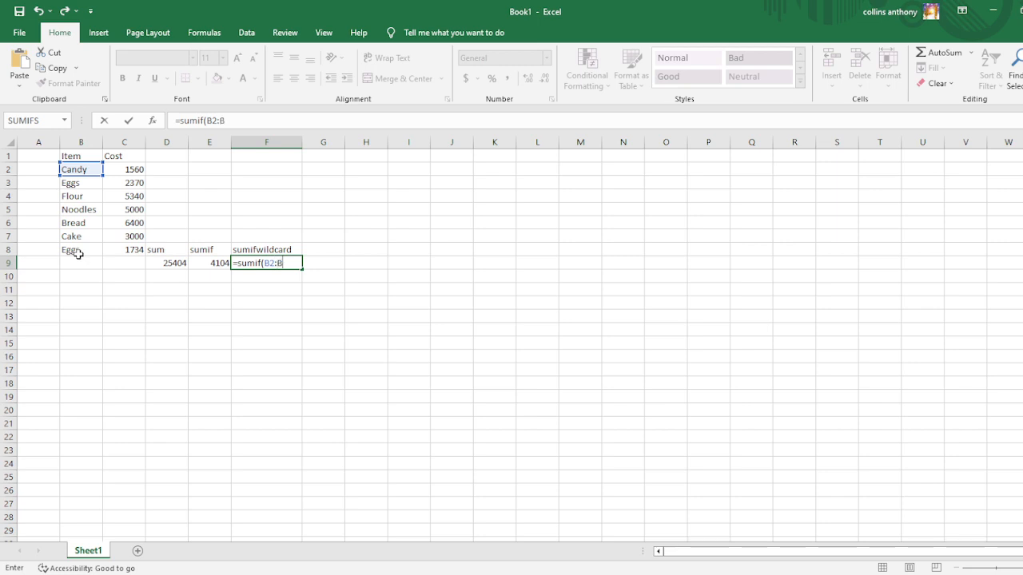
type("B8")
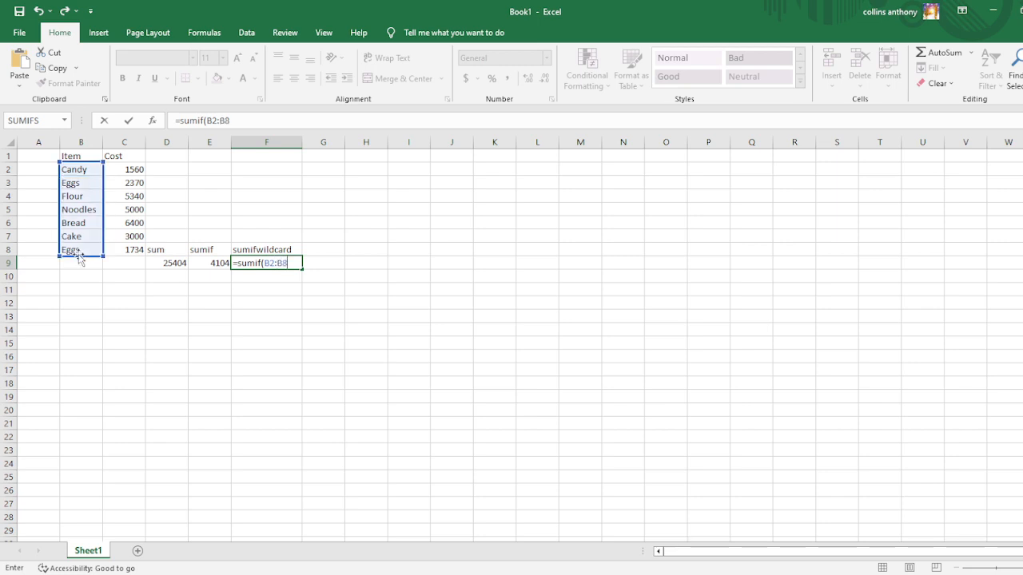
type(",\"=")
Complete the SUMIF formula in F9 with the wildcard criterion "=C*" and the sum range C2:C8.
type("C")
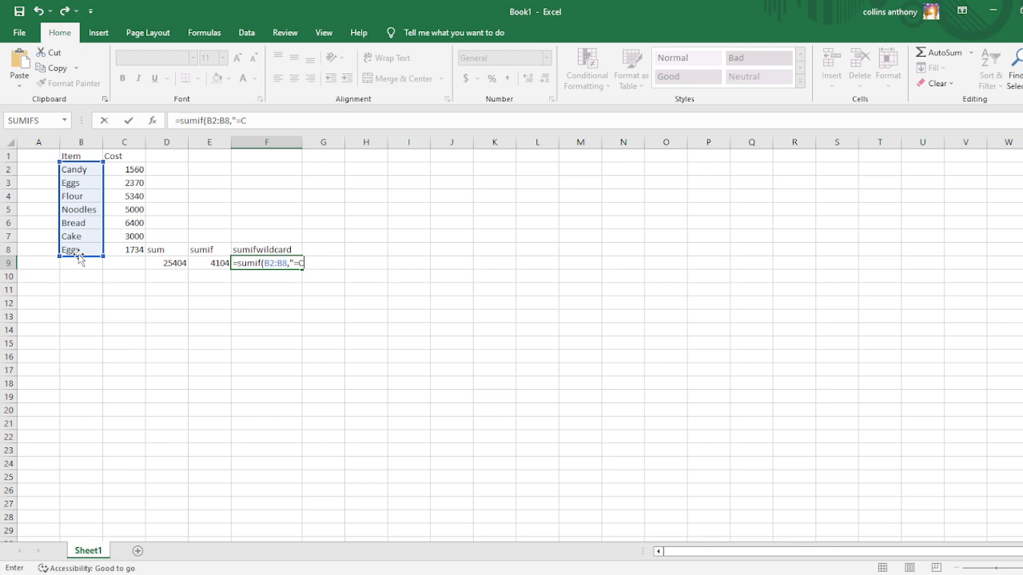
type("*")
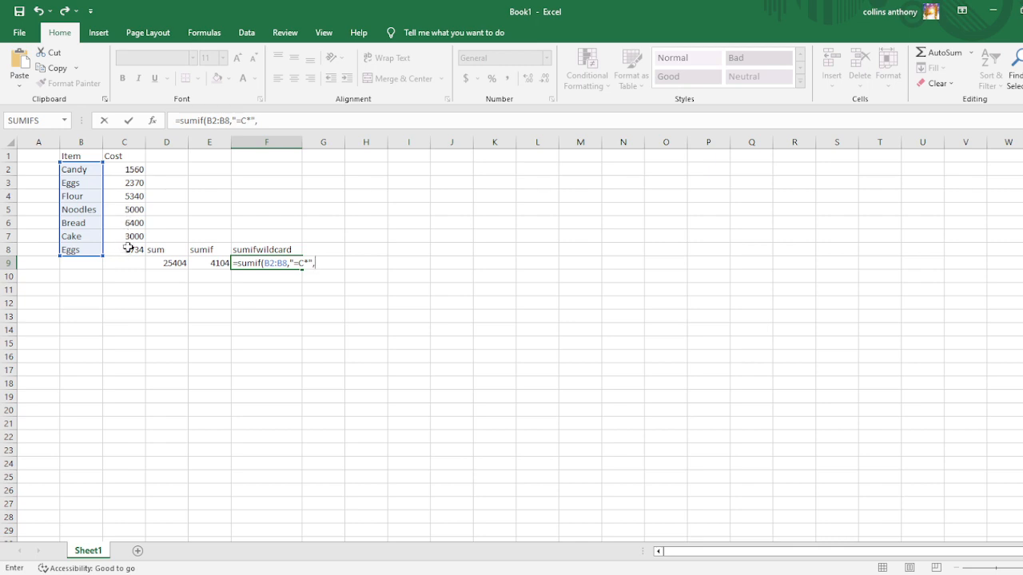
type("C2")
type(":C8")
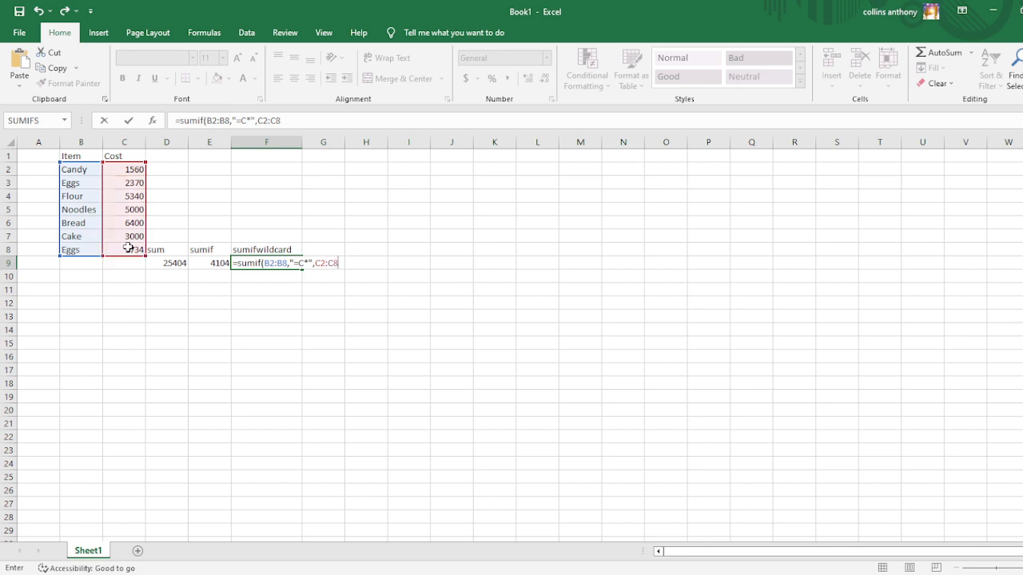
type(")")
key("Return")
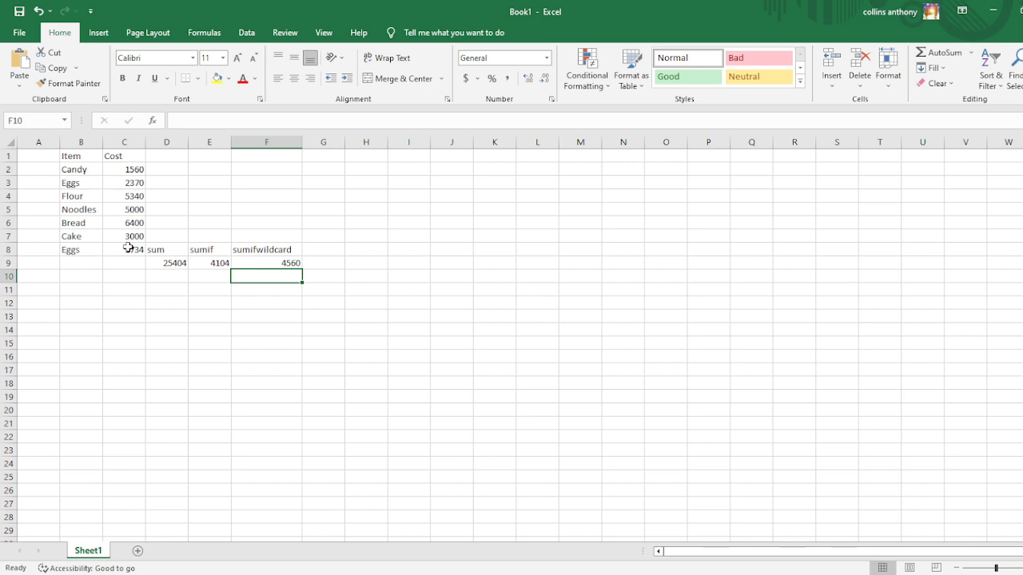
Compare the wildcard SUMIF formula in F9 with the plain SUMIF formula in E9.
left_click(268, 260)
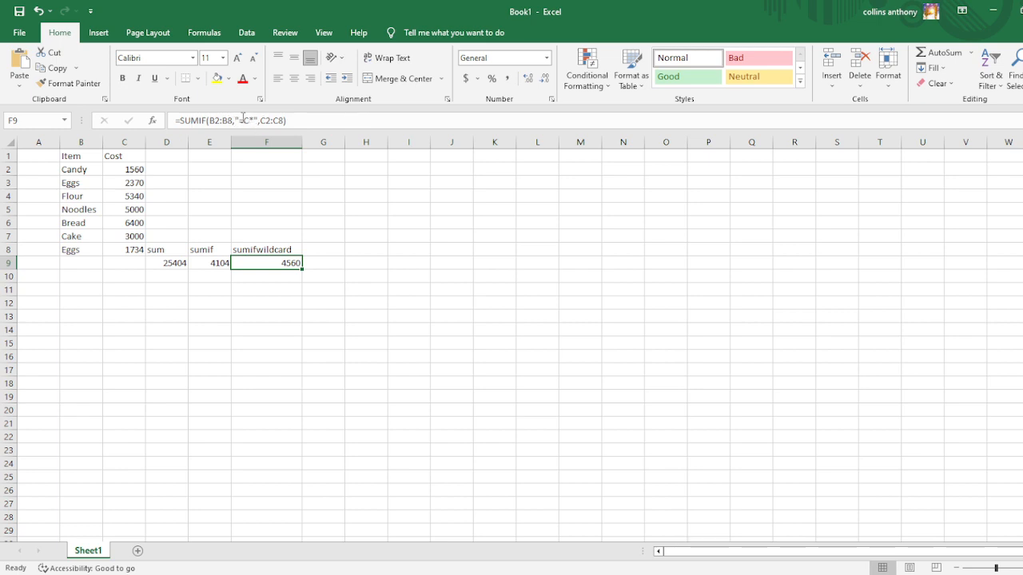
left_click(215, 267)
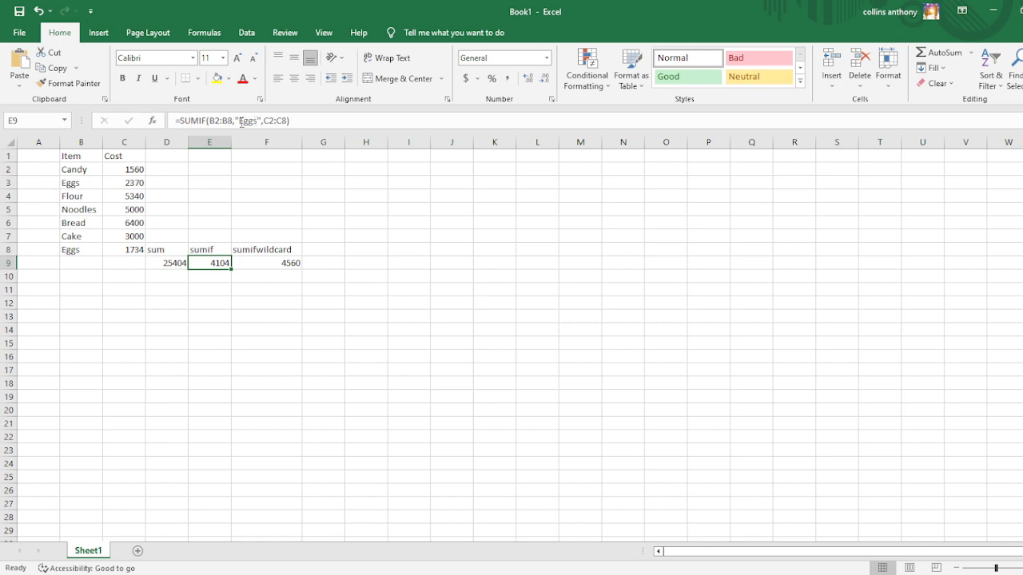
left_click(270, 263)
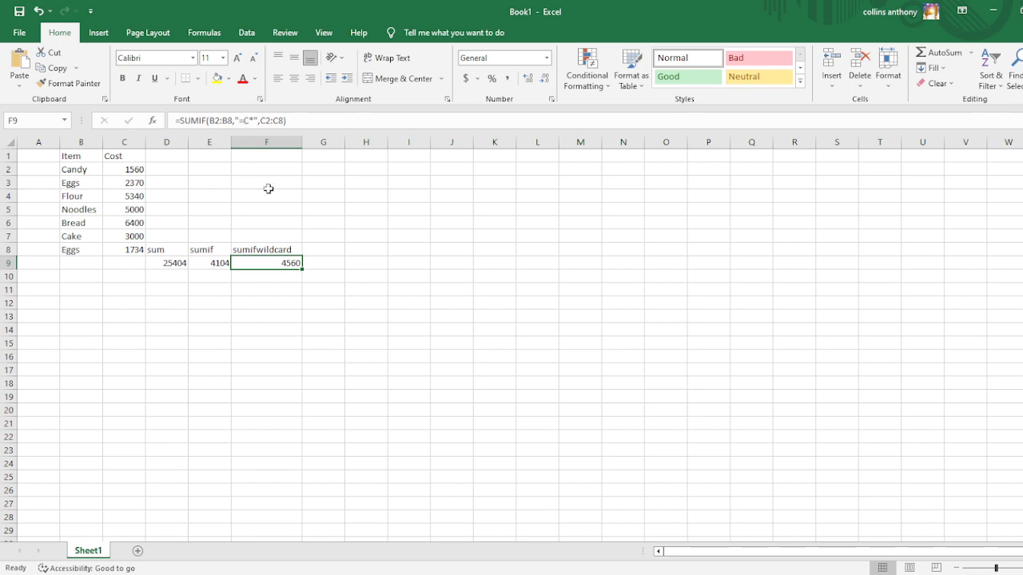
left_click(206, 265)
left_click(268, 263)
Enter the label multicriteria in cell G8.
left_click(319, 262)
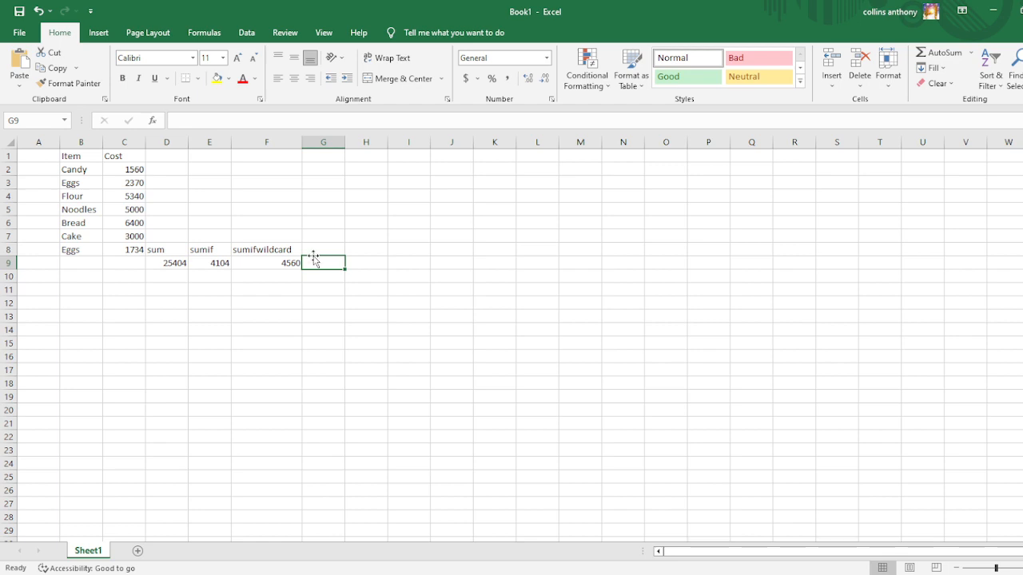
left_click(313, 251)
type("multi")
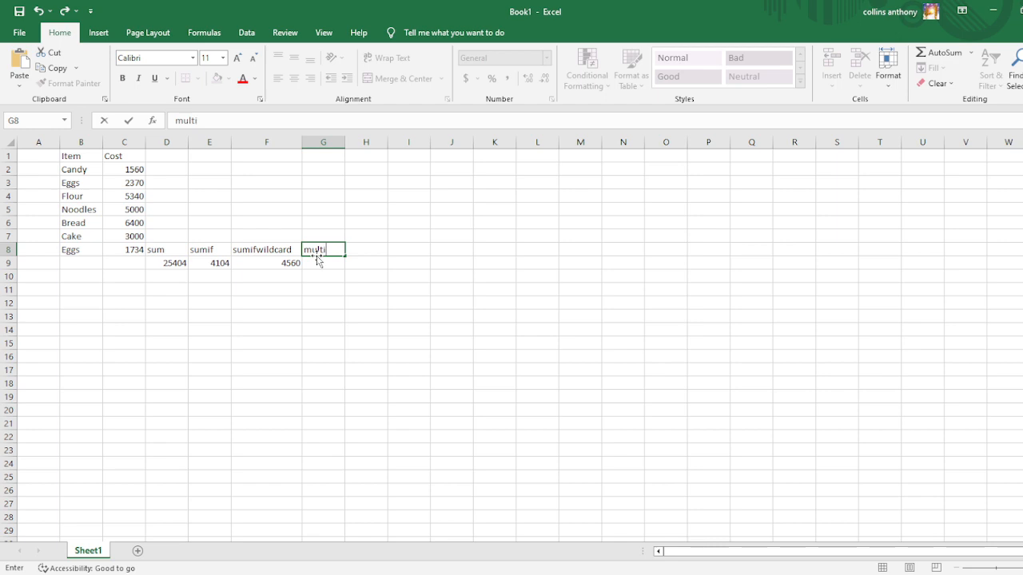
type("criteria")
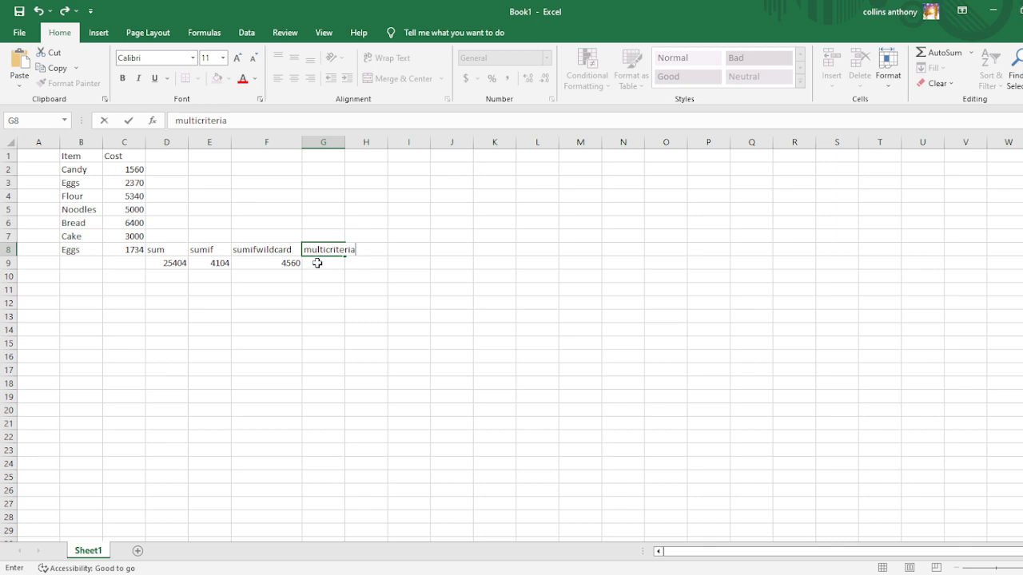
key("Return")
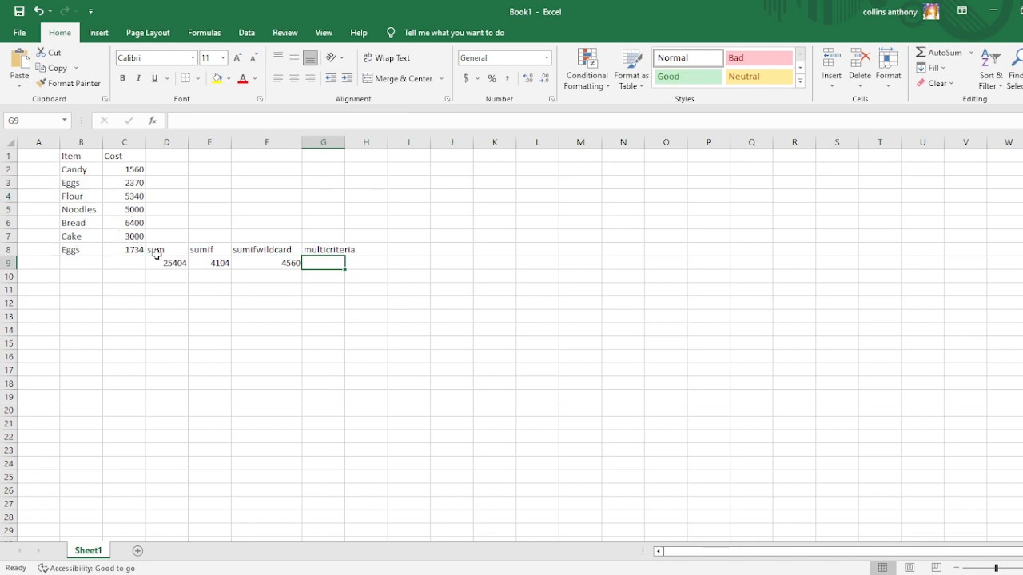
Add the column header Qty in cell A1, beside the Item column.
left_click_drag(142, 263, 83, 169)
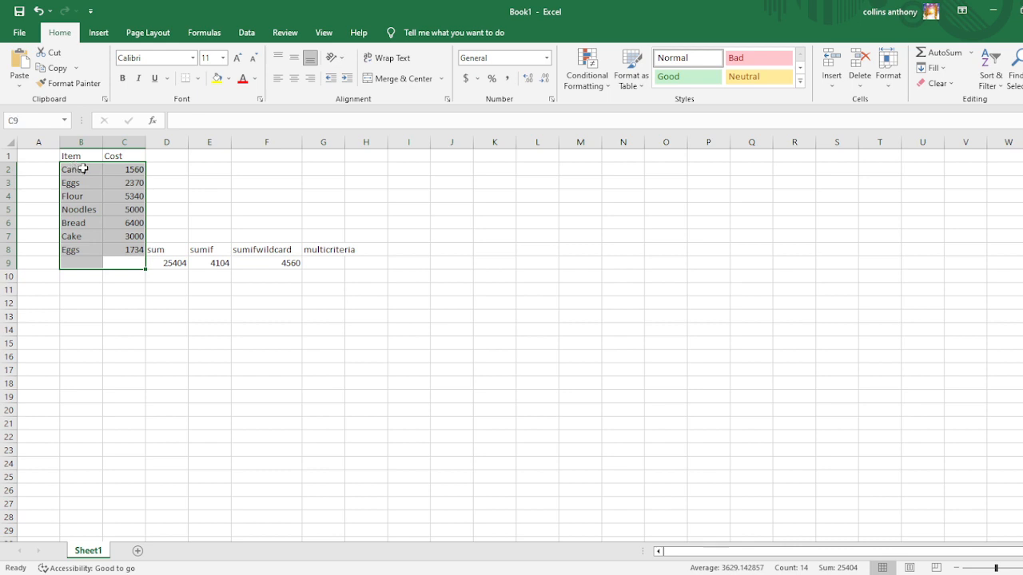
left_click(265, 218)
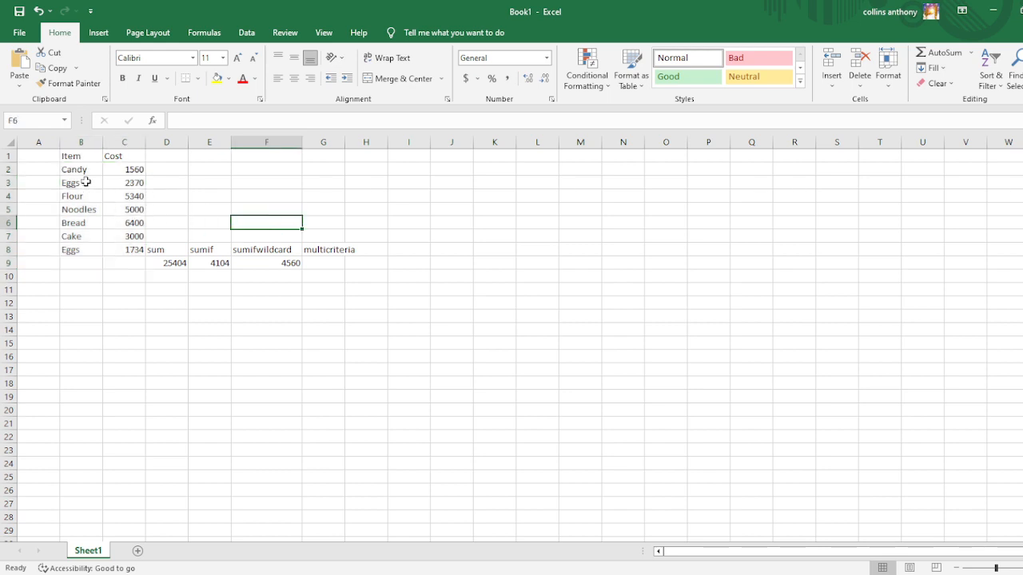
left_click(25, 158)
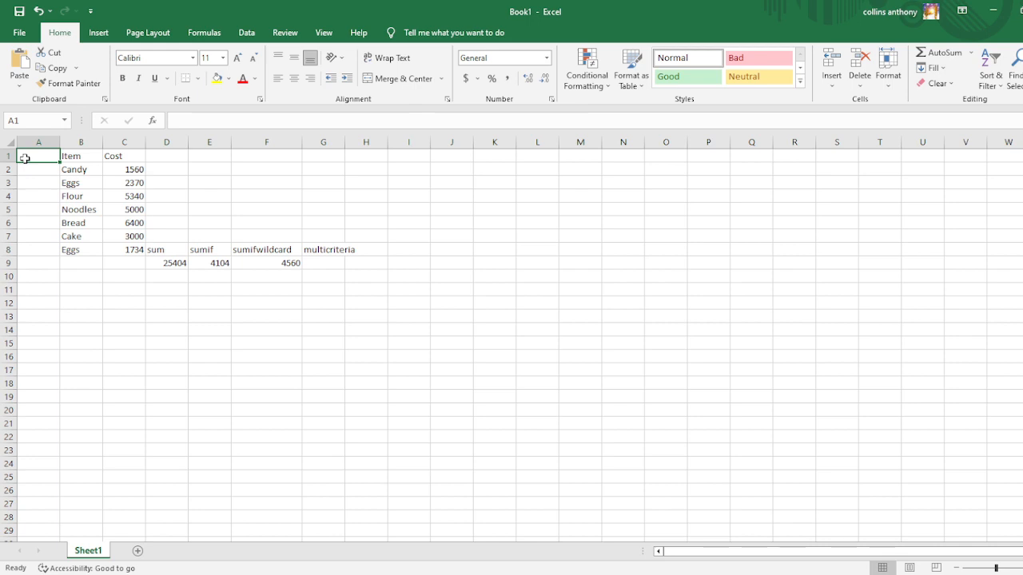
type("Q")
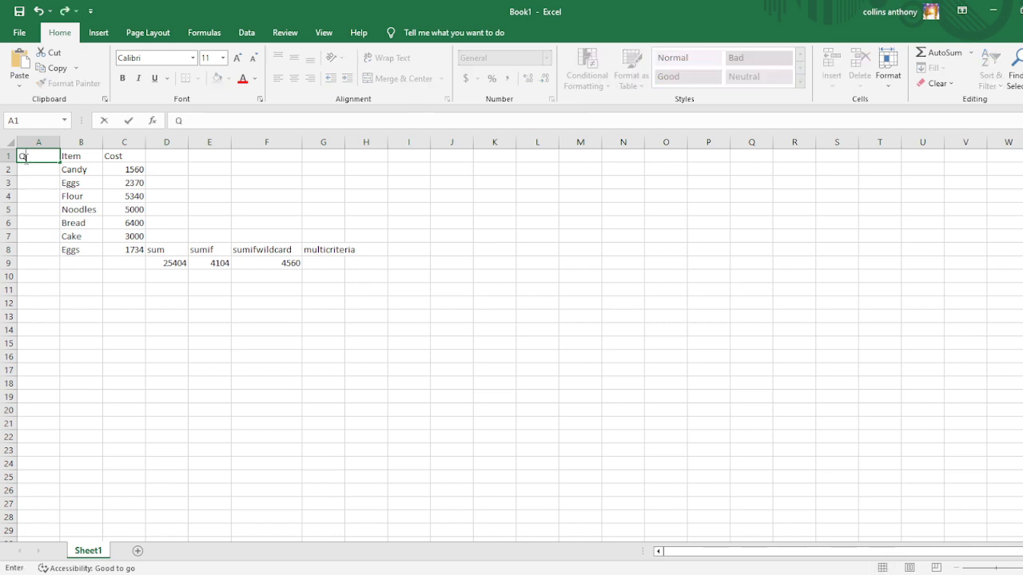
type("ty")
left_click(45, 183)
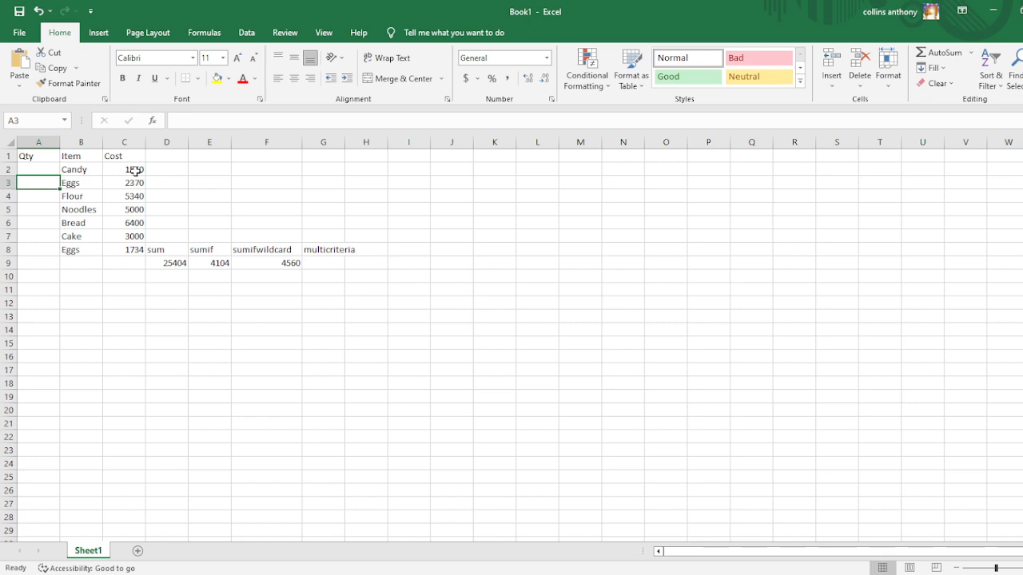
Enter the quantities 20 for Candy, 10 for Eggs and 30 for Flour in cells A2 to A4.
left_click(44, 172)
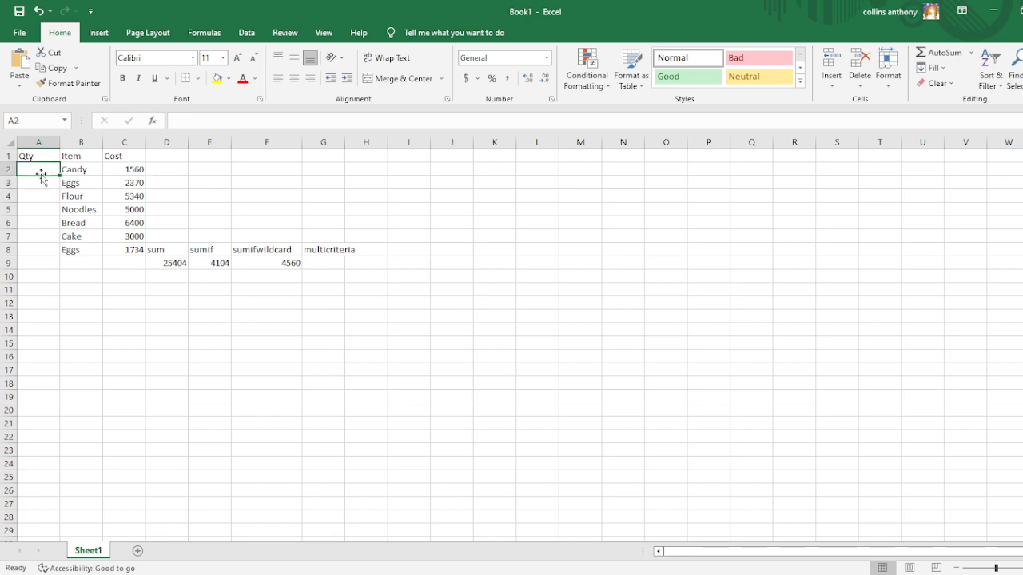
type("20")
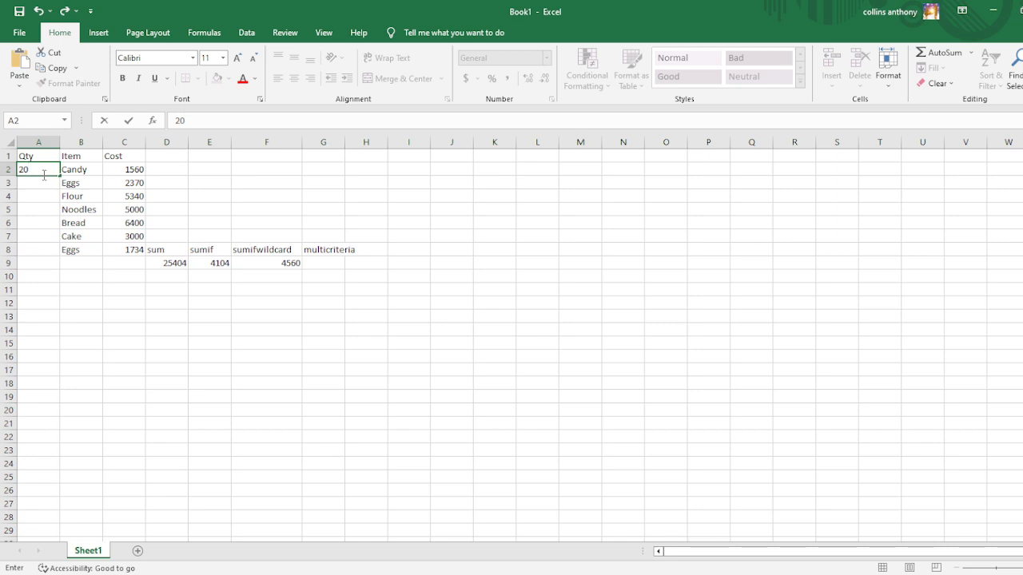
left_click(45, 187)
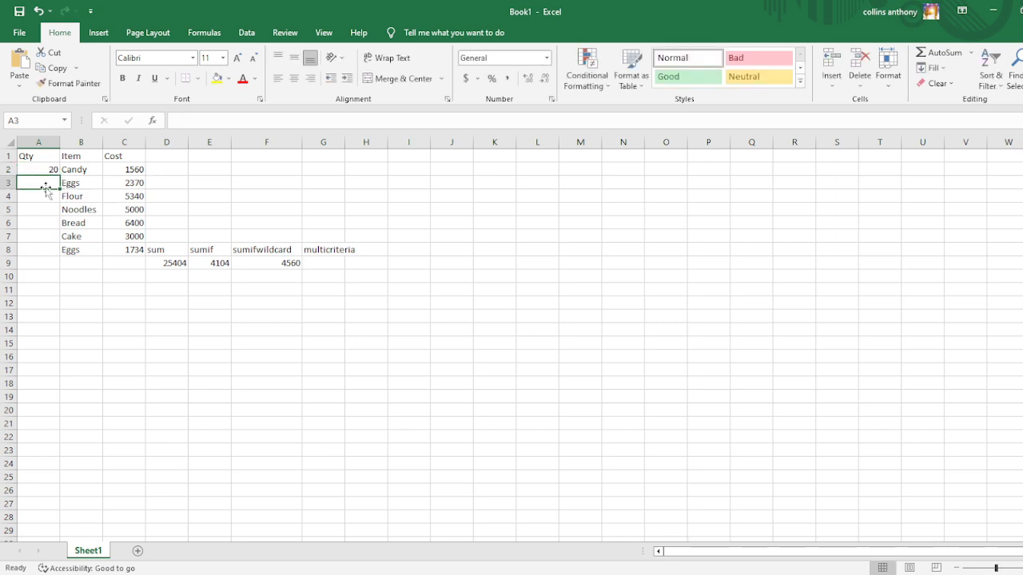
type("10")
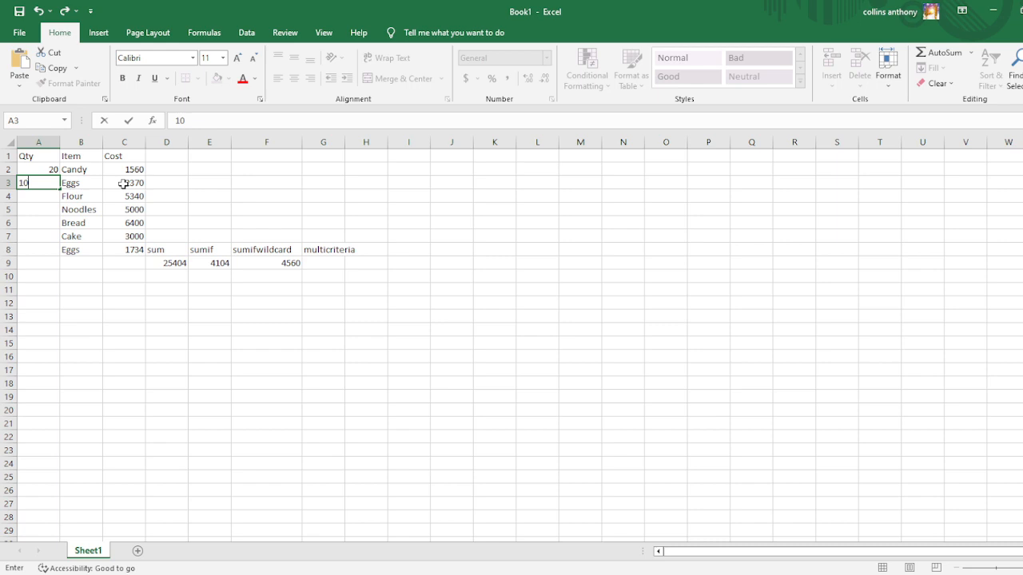
left_click(53, 199)
type("30")
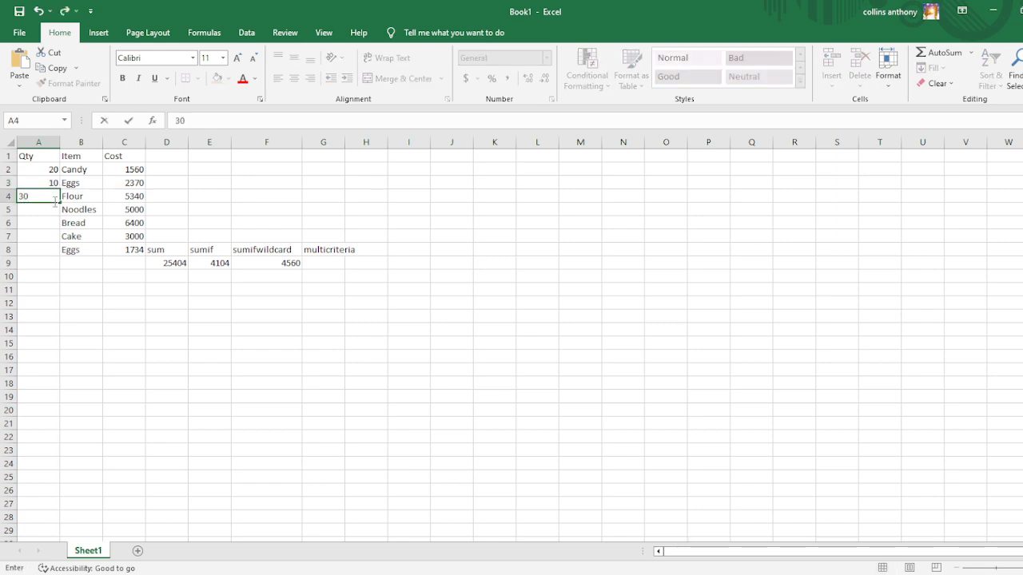
Enter the quantities 32 for Noodles, 14 for Bread, 23 for Cake and 8 for the last Eggs row in A5 to A8.
left_click(56, 206)
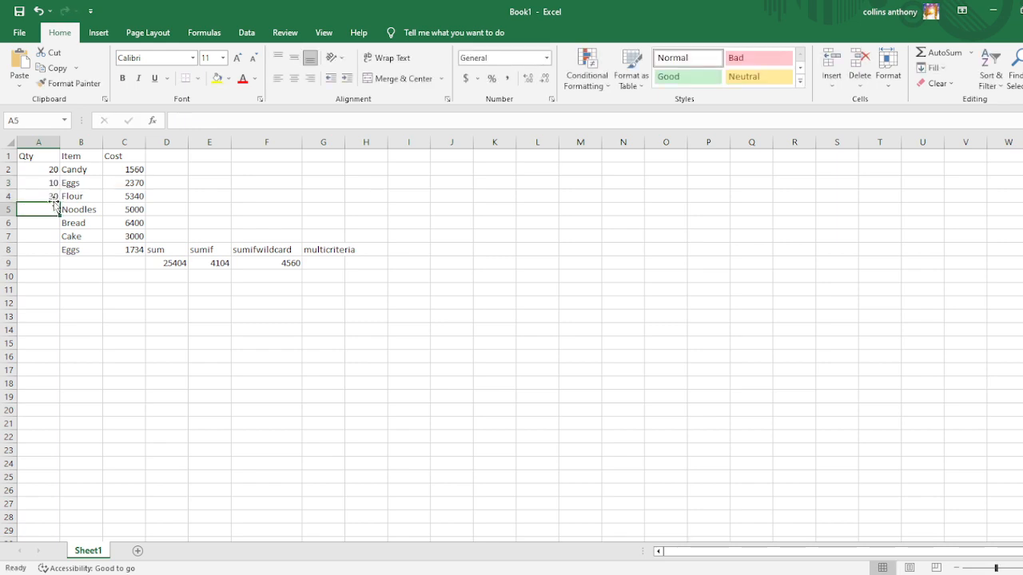
type("32")
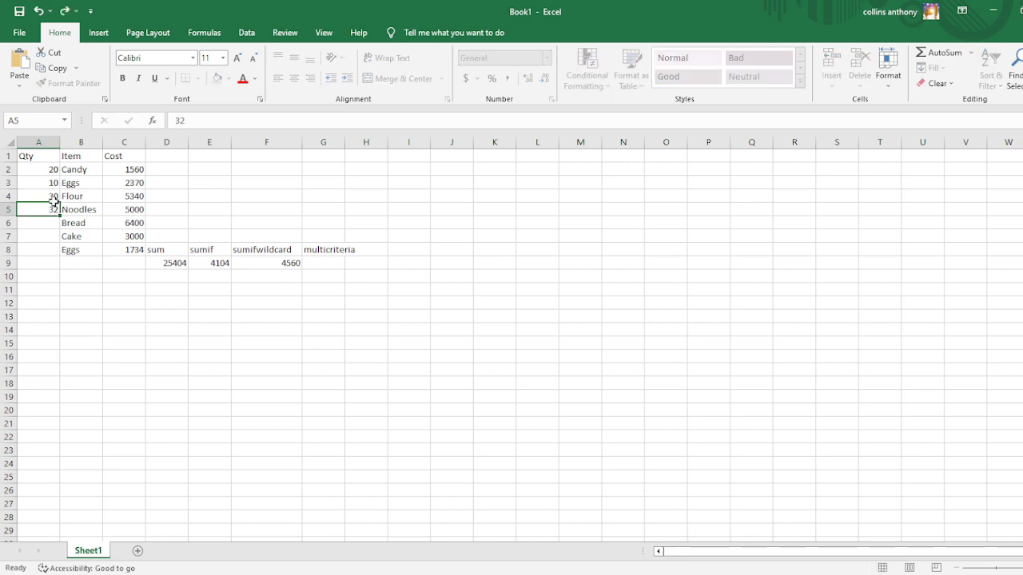
key("Return")
type("14")
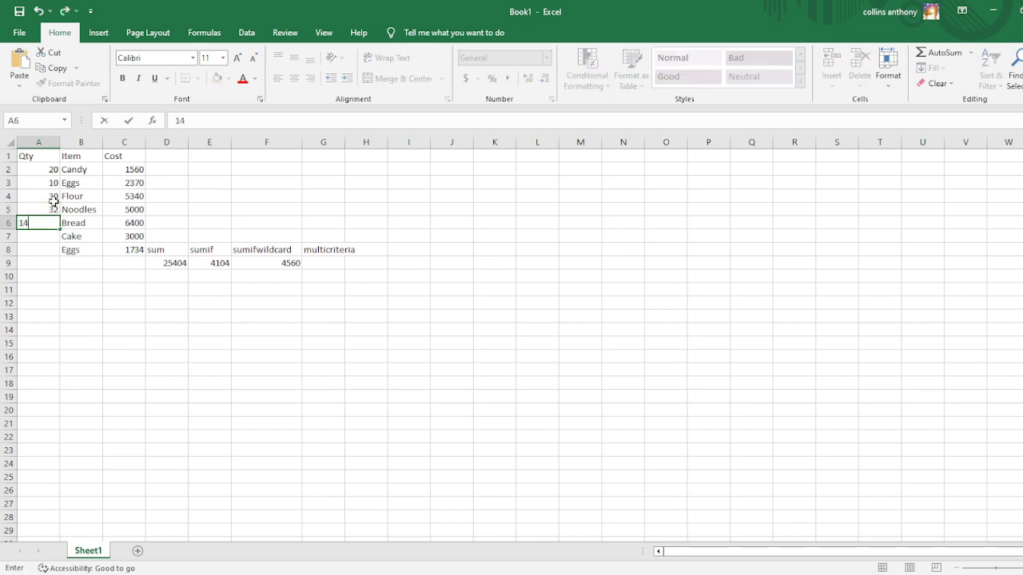
key("Return")
type("23")
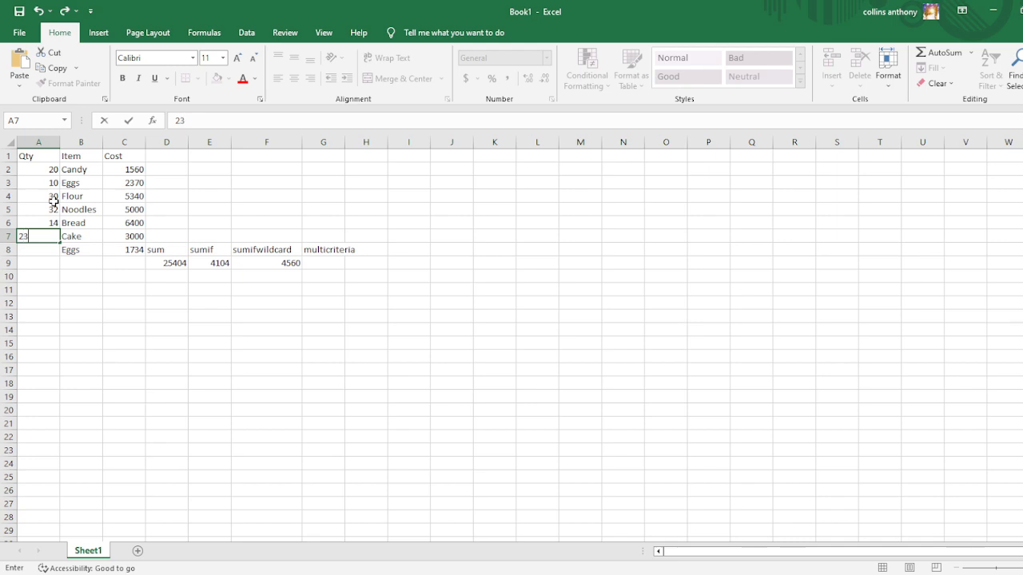
key("Return")
type("8")
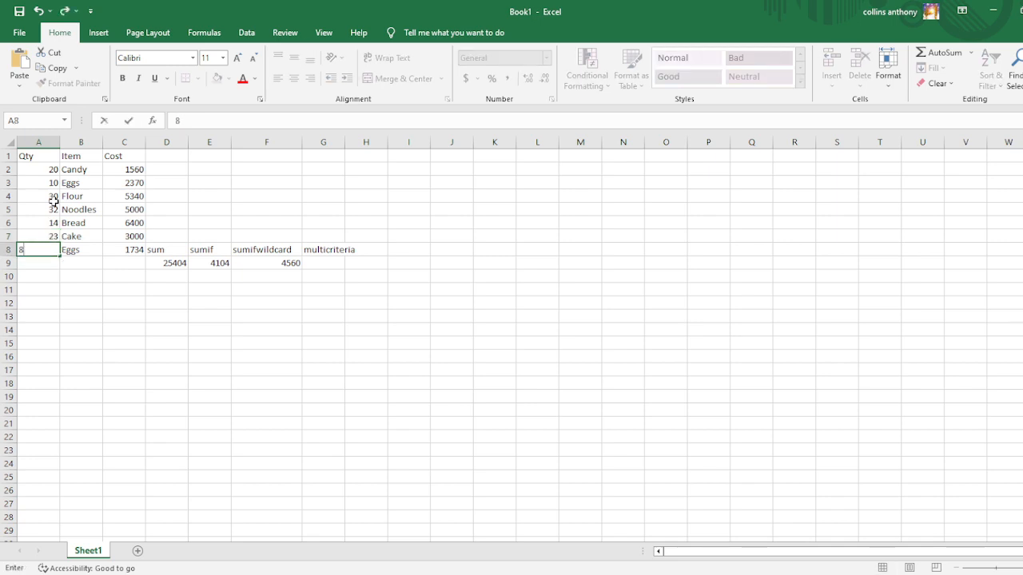
key("Tab")
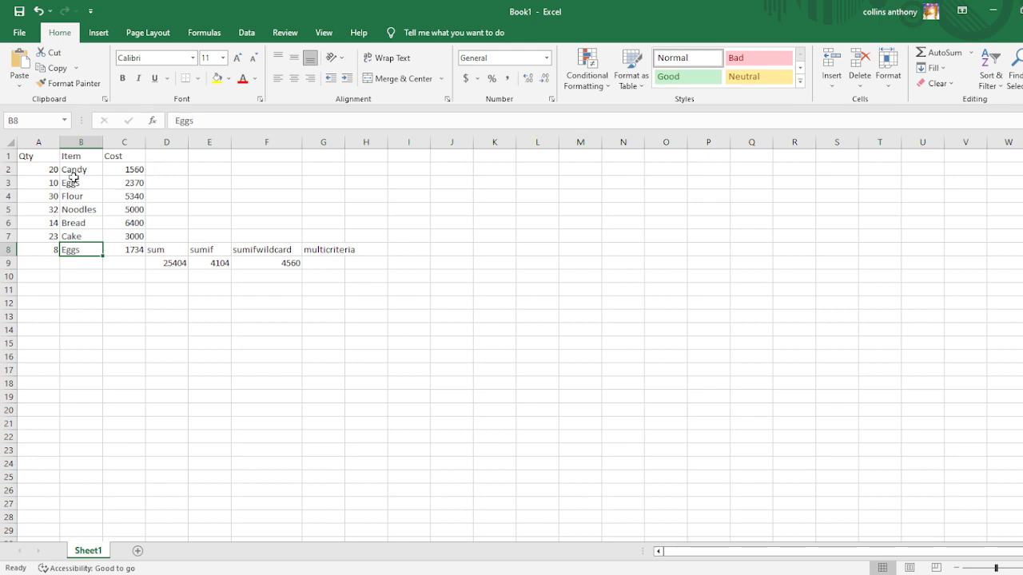
Add the column header Rep in cell D1, next to the Cost column.
left_click(157, 159)
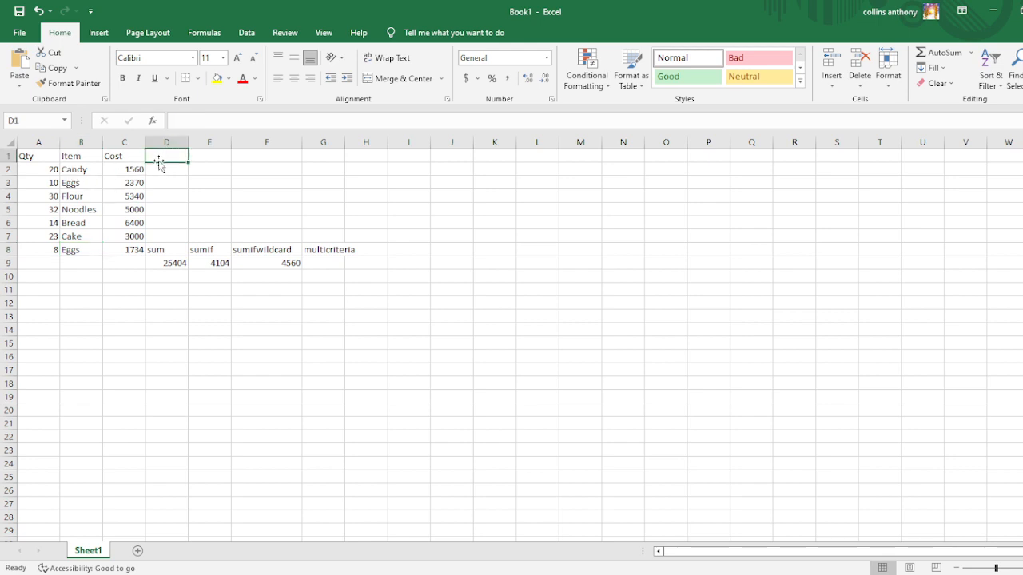
type("Rep")
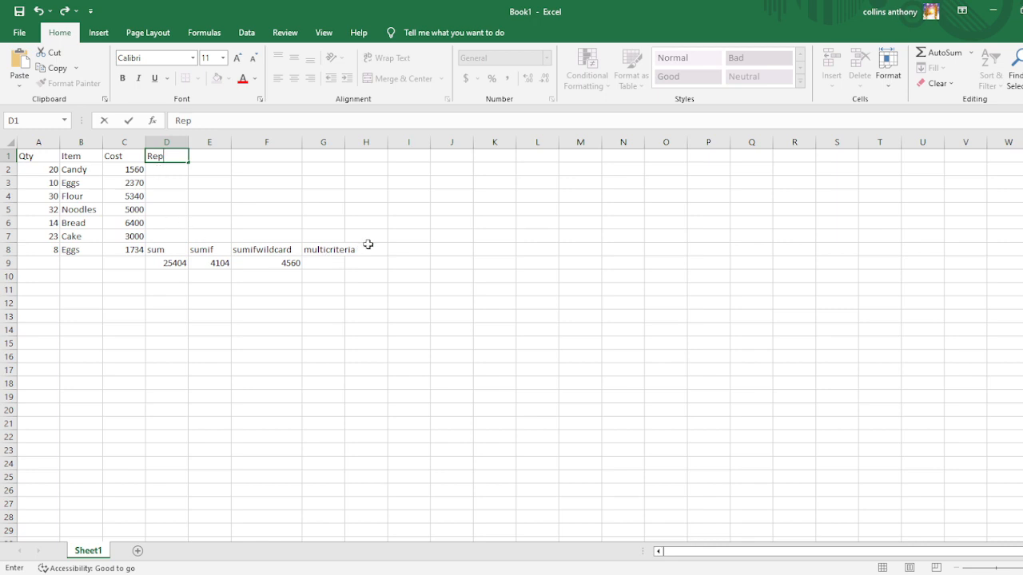
left_click(334, 252)
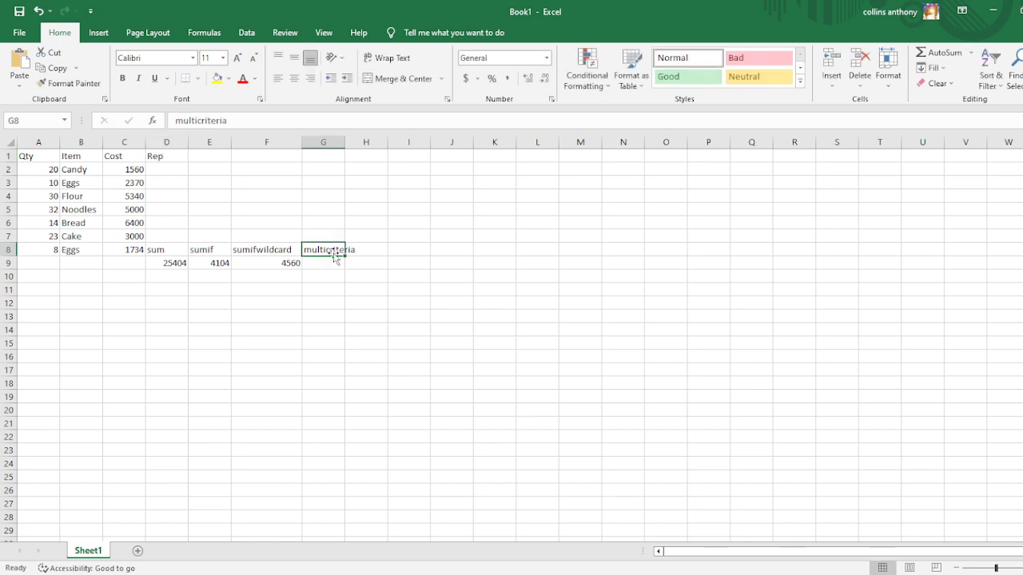
Enter a different rep's first name for each of Candy, Eggs and Flour in cells D2 to D4.
left_click(172, 174)
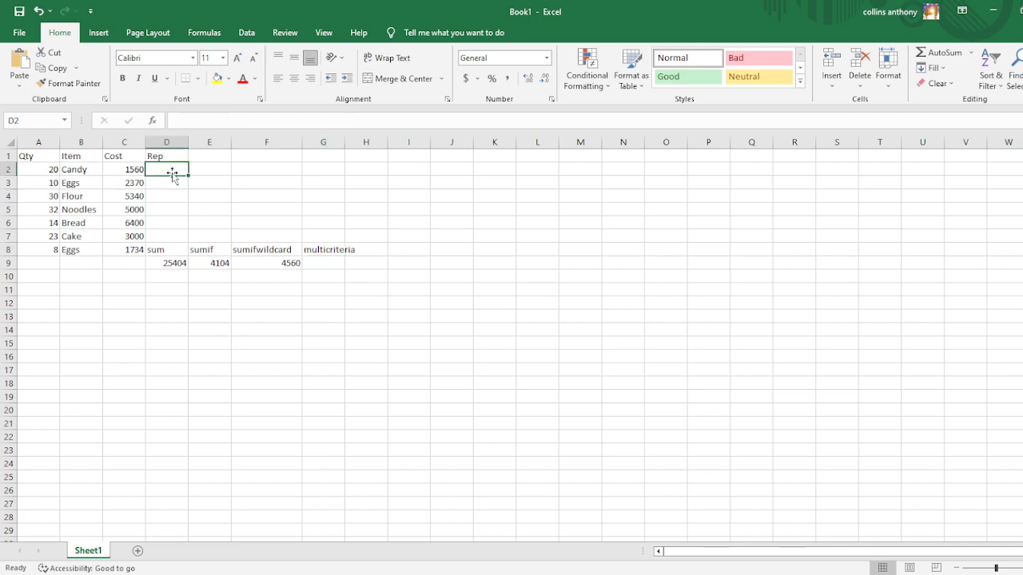
type("mark")
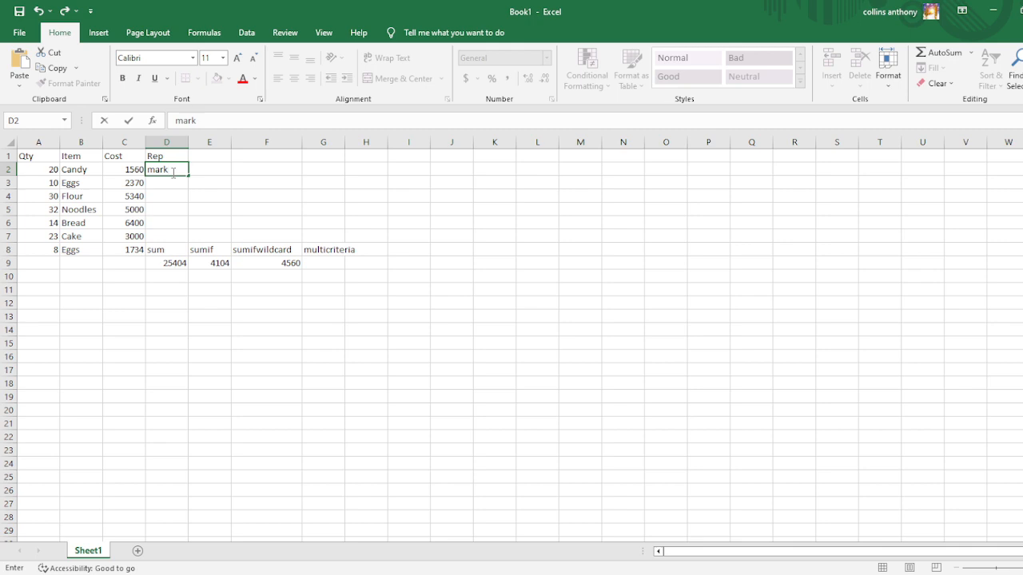
key("Return")
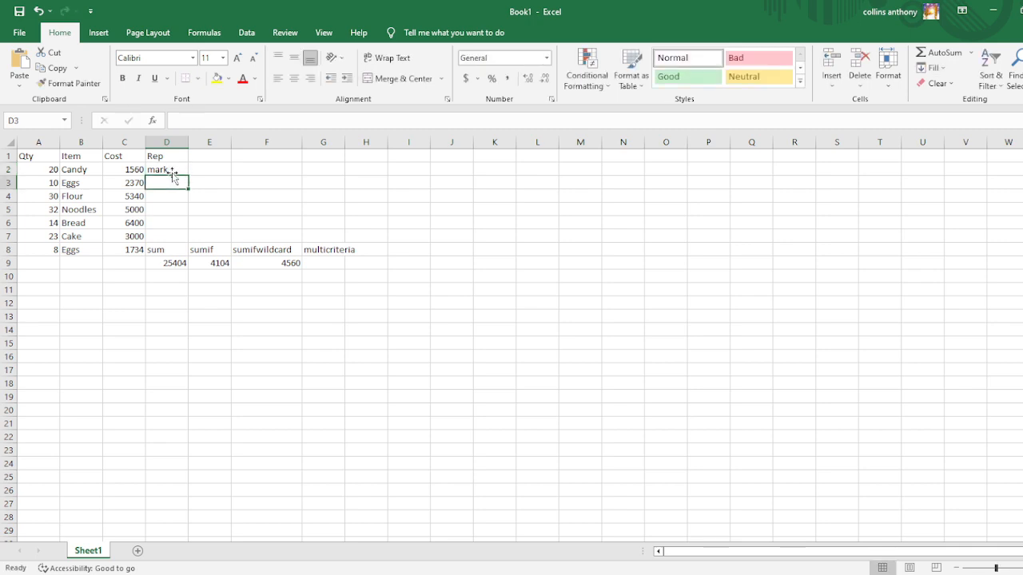
type("Angel")
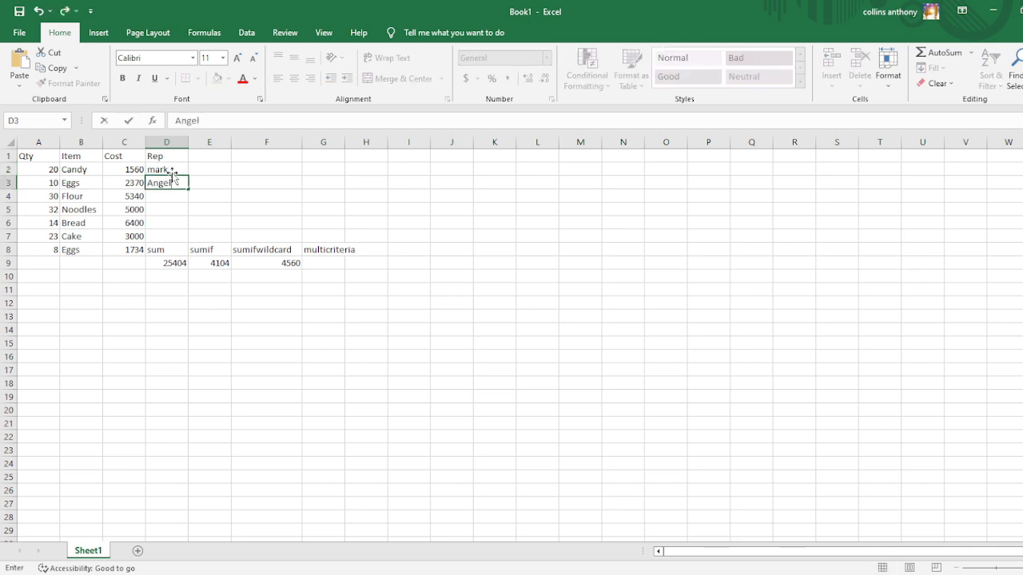
key("Return")
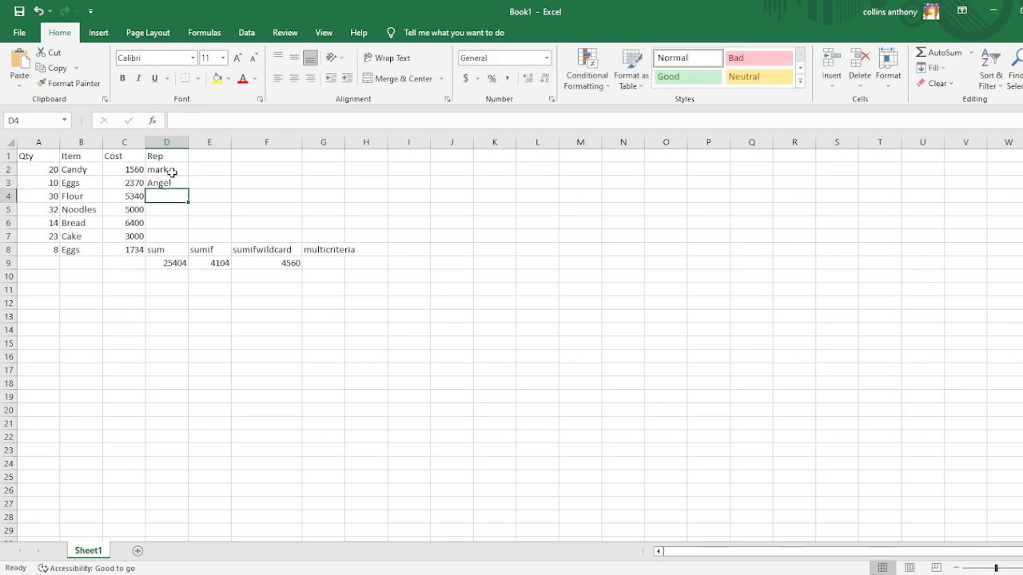
type("sarah")
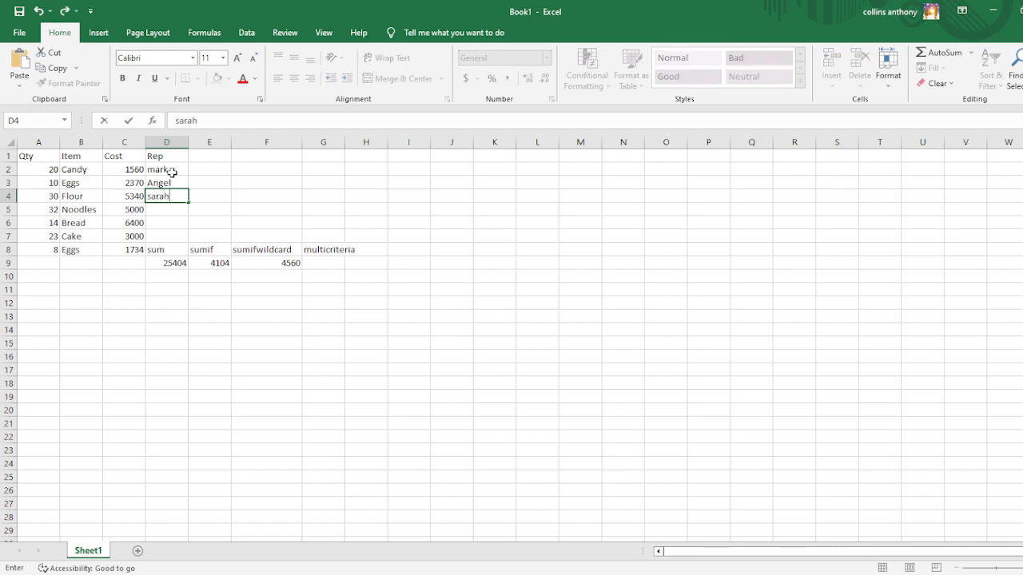
key("Return")
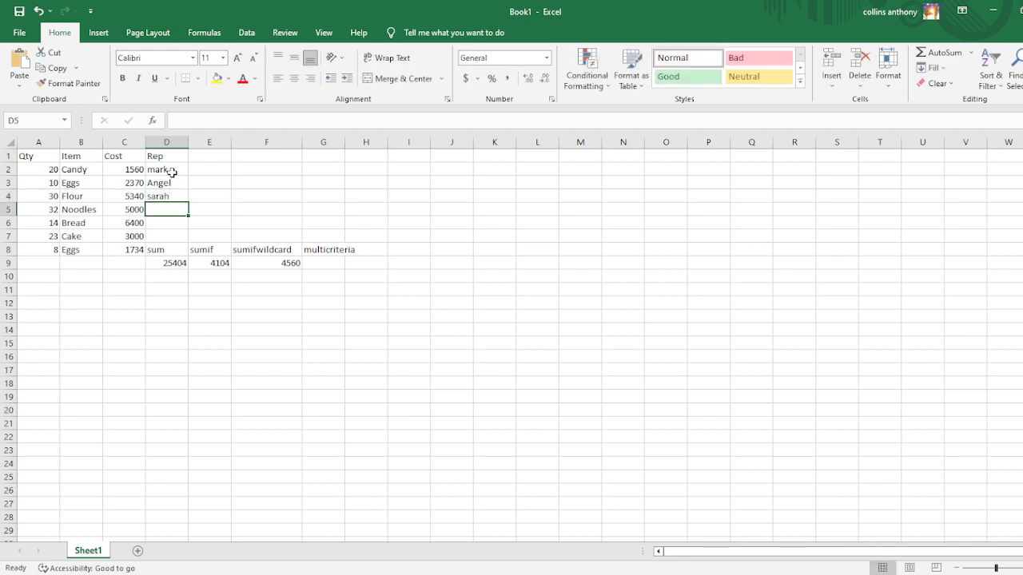
Enter rep first names in D5 to D8, reusing Candy's rep for Noodles and the first Eggs rep for the last Eggs row.
type("Mark")
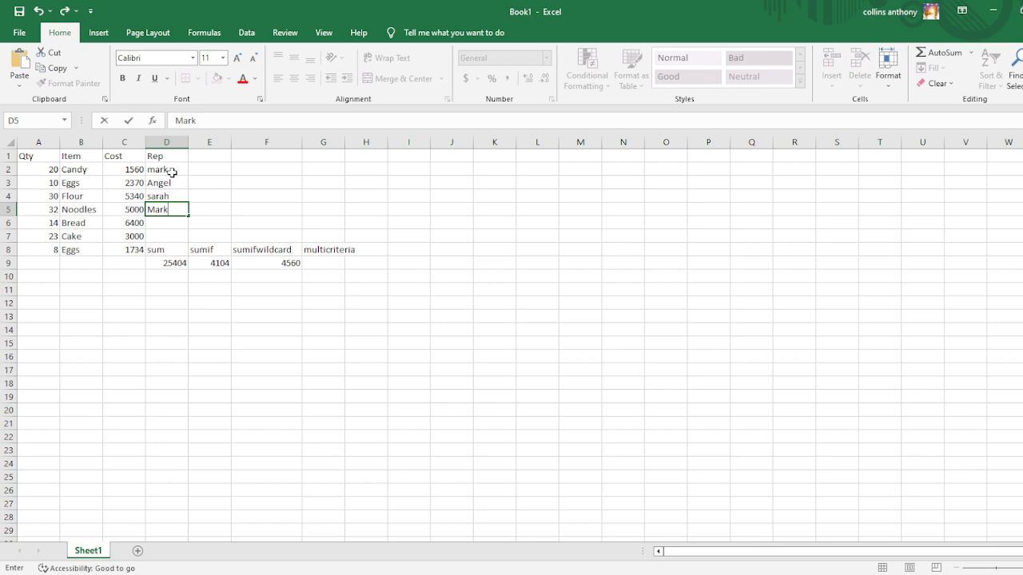
key("Return")
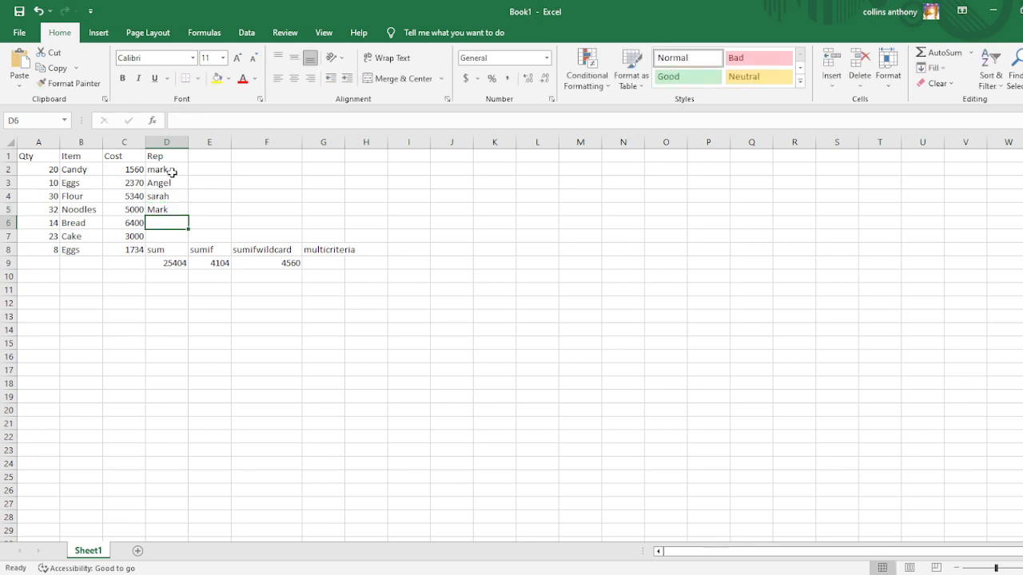
type("Tom")
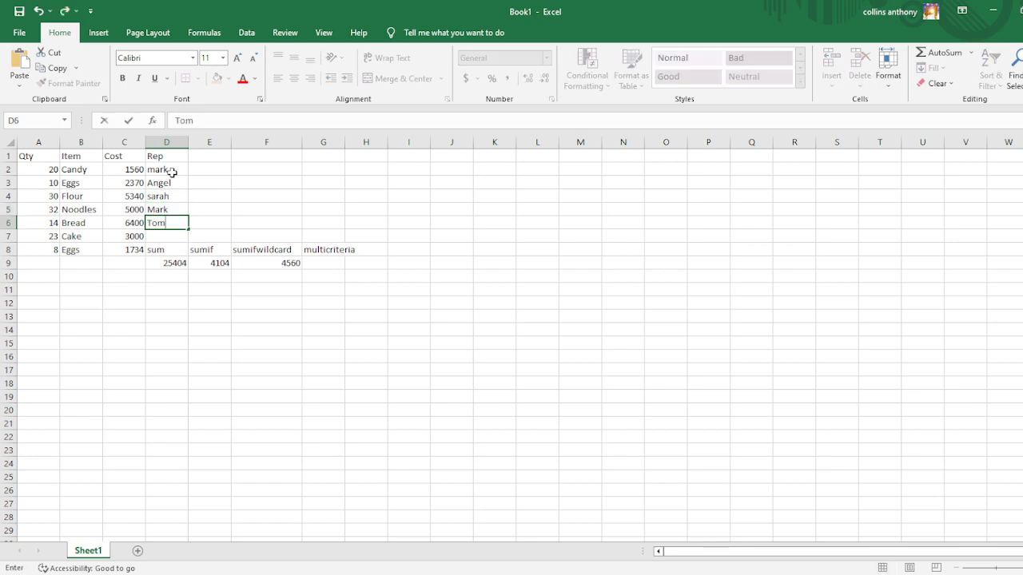
key("Return")
type("james")
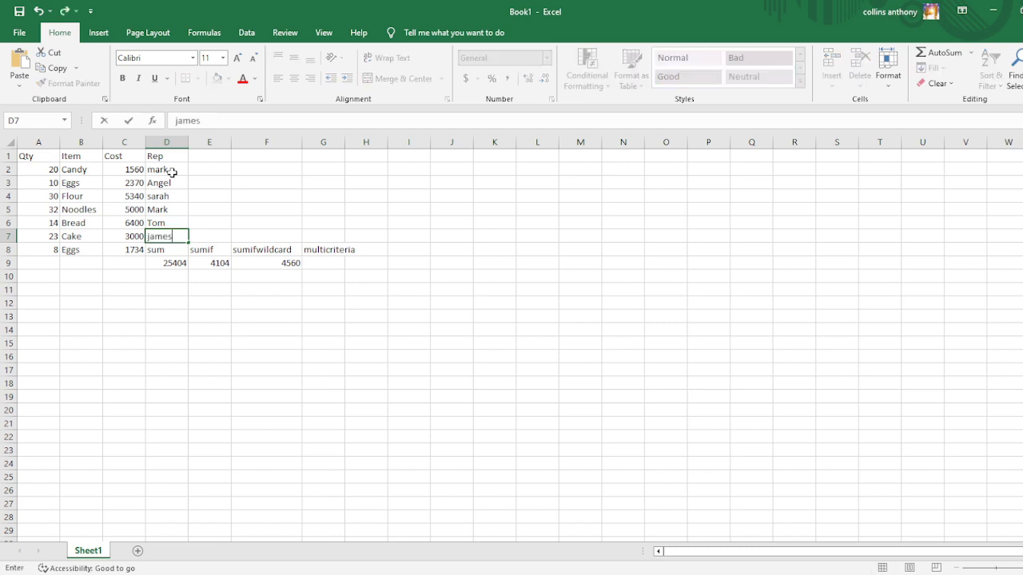
key("Return")
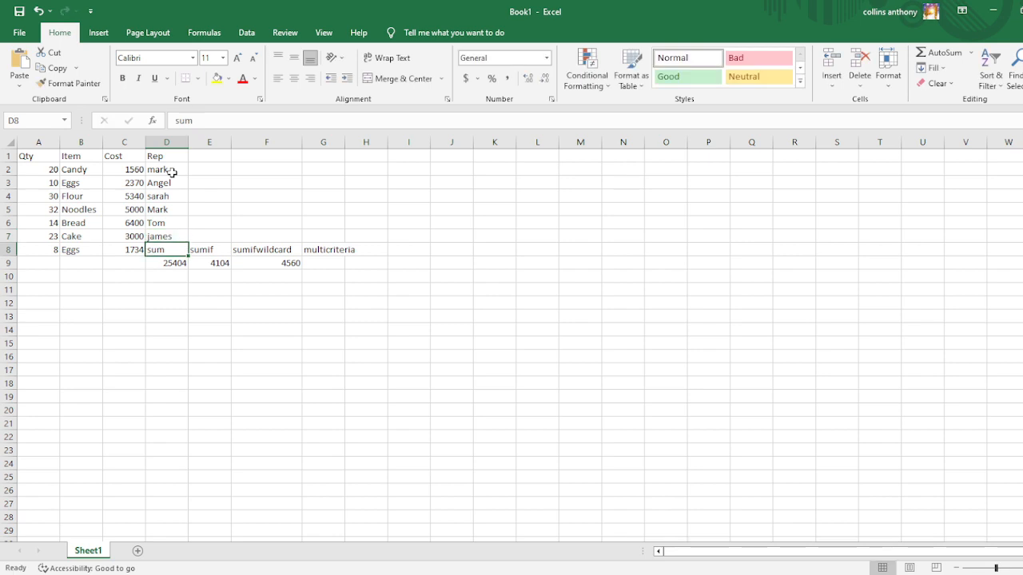
type("Angel")
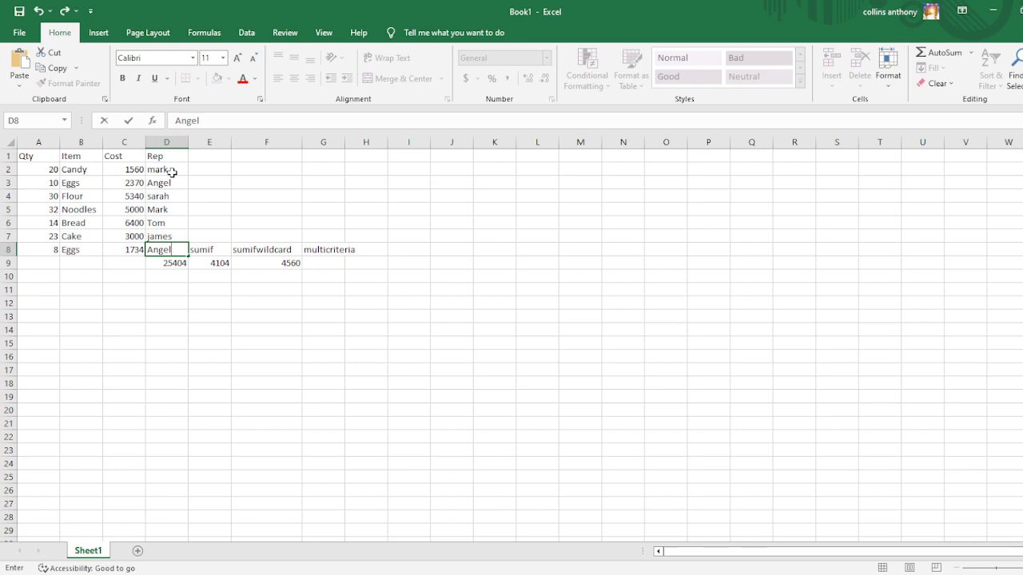
Delete the SUM formula from cell D9 below the Rep column.
left_click(166, 262)
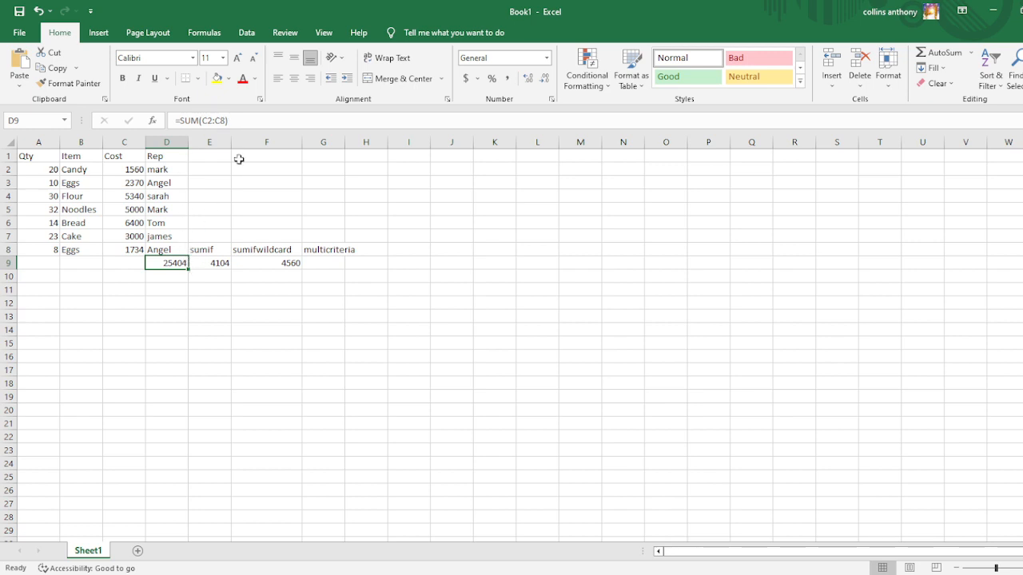
left_click(241, 118)
left_click_drag(218, 119, 174, 120)
key("BackSpace")
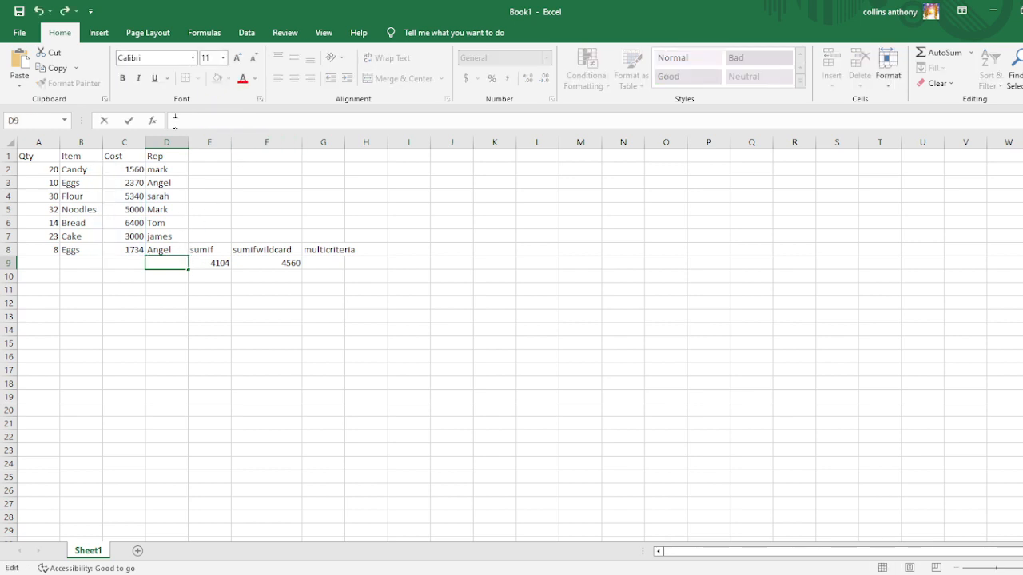
left_click(200, 328)
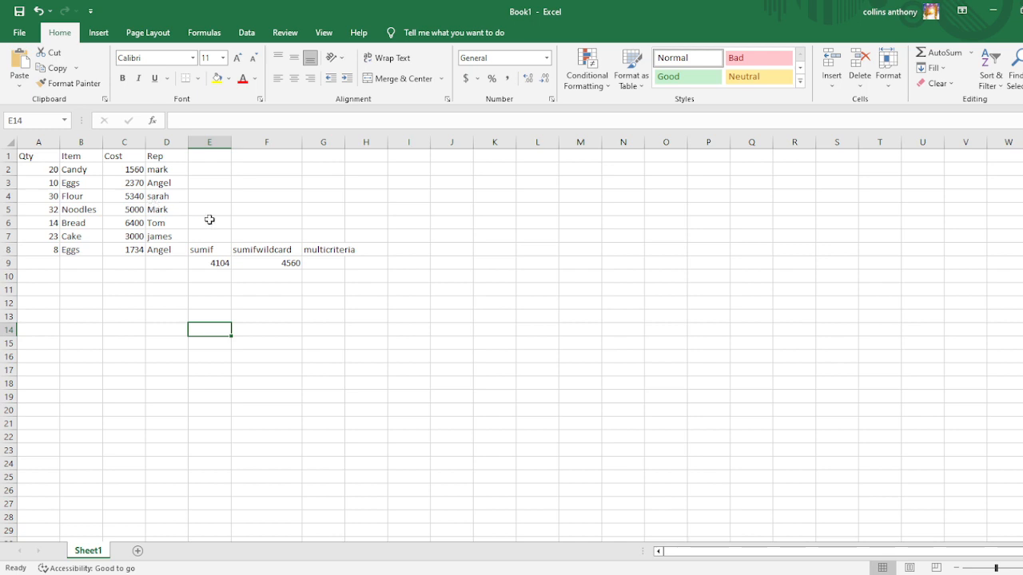
left_click(321, 260)
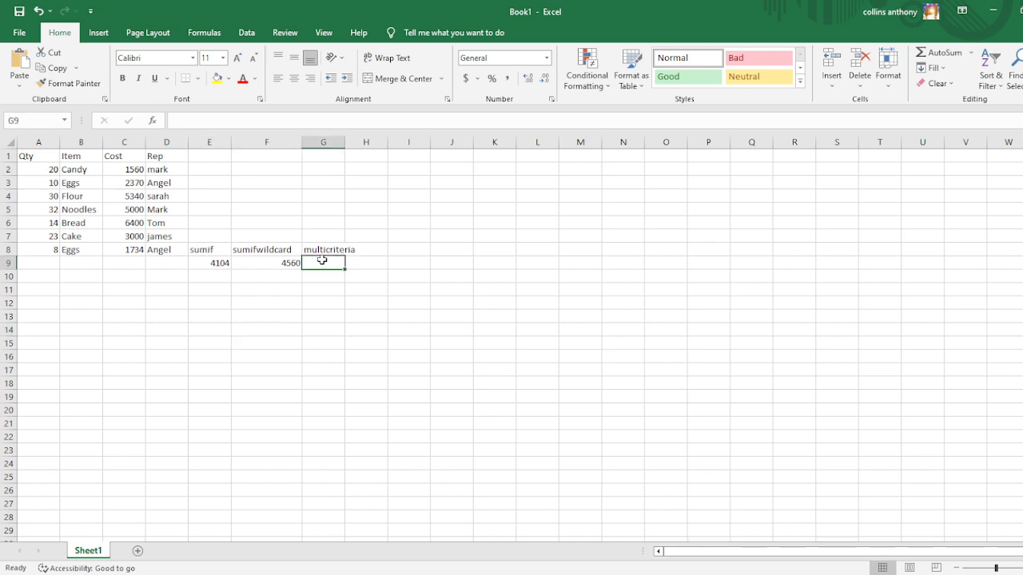
type("sumifs")
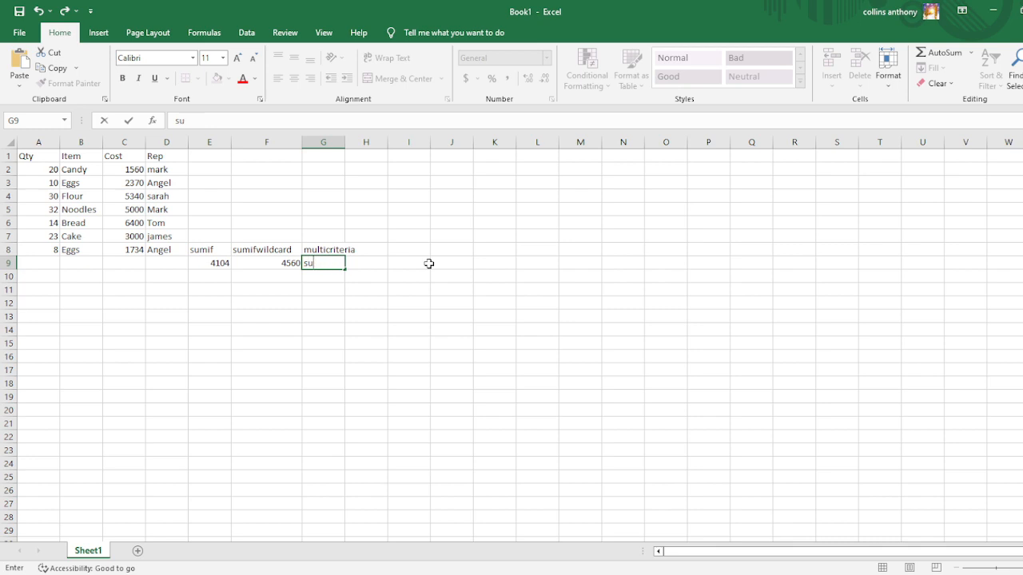
type("=")
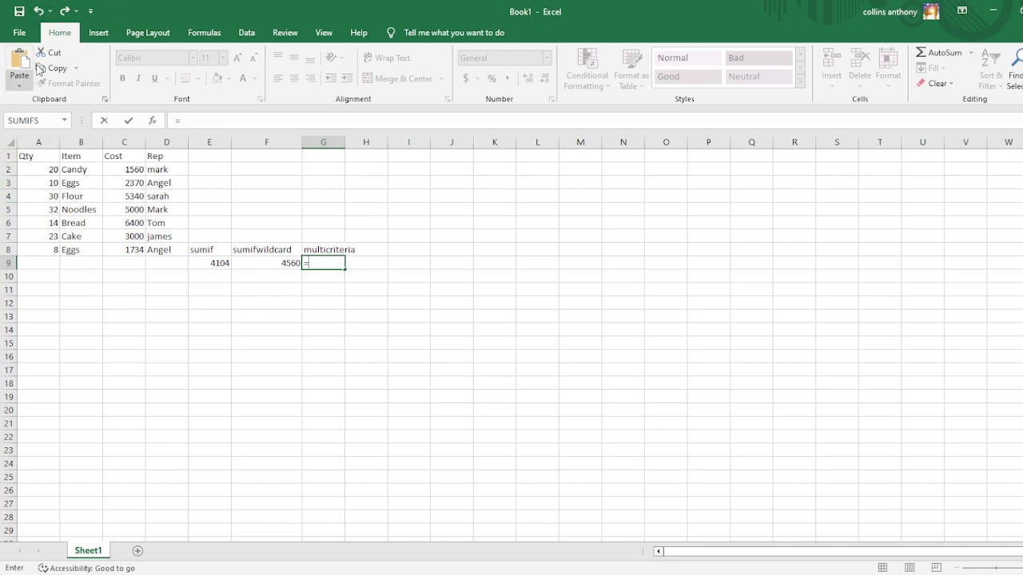
key("BackSpace")
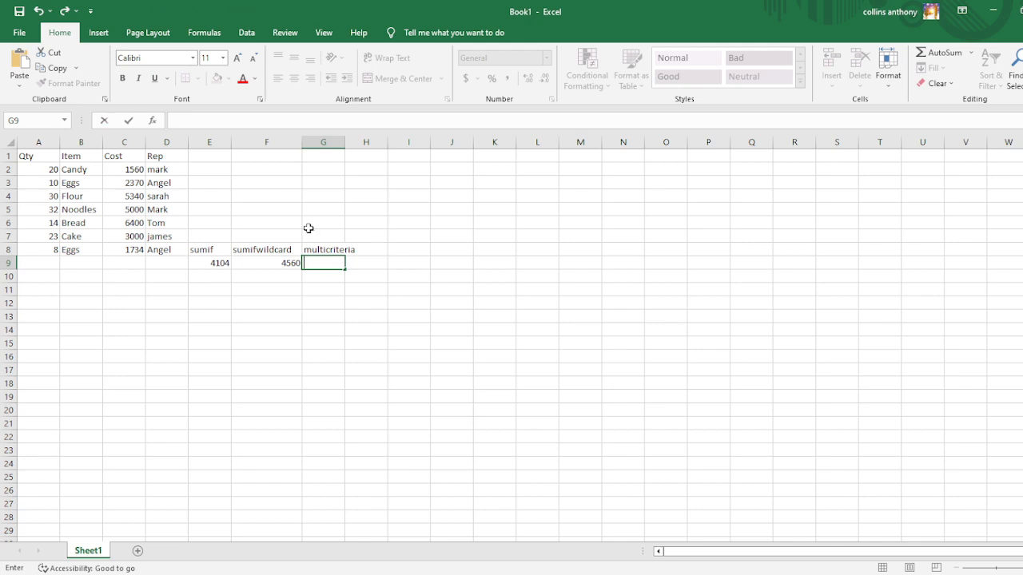
left_click(200, 33)
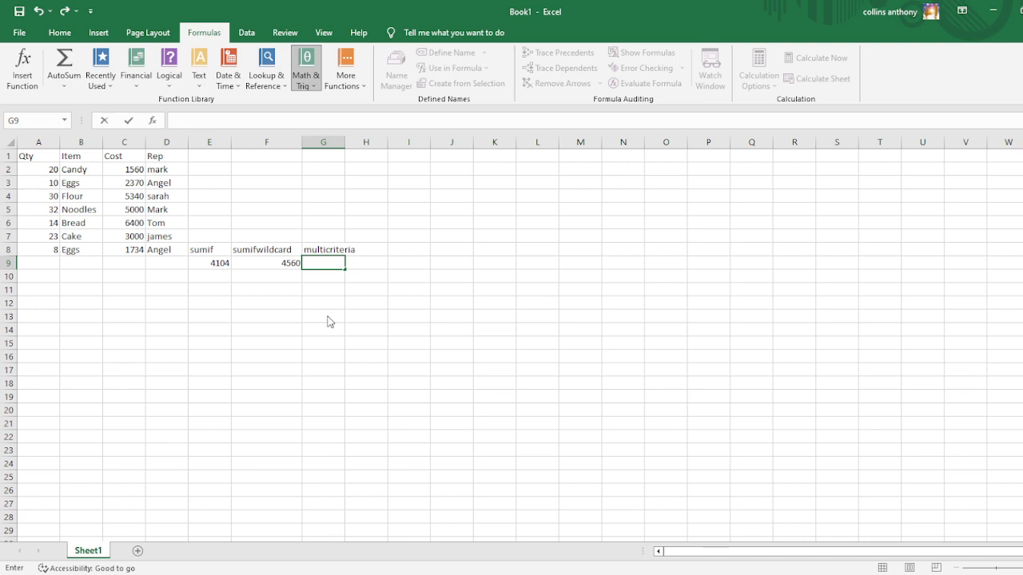
type("=SUMIFS()")
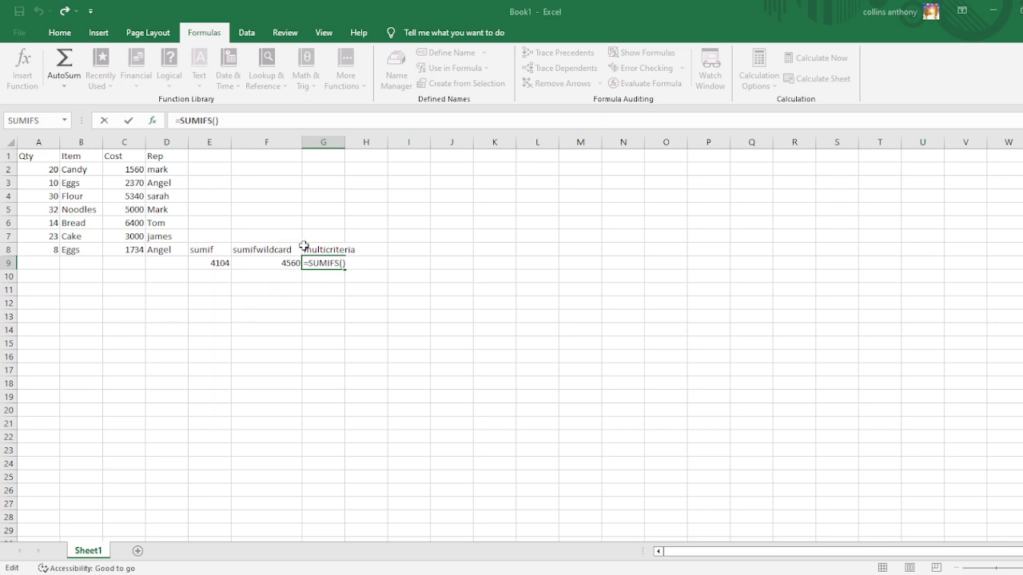
left_click(253, 250)
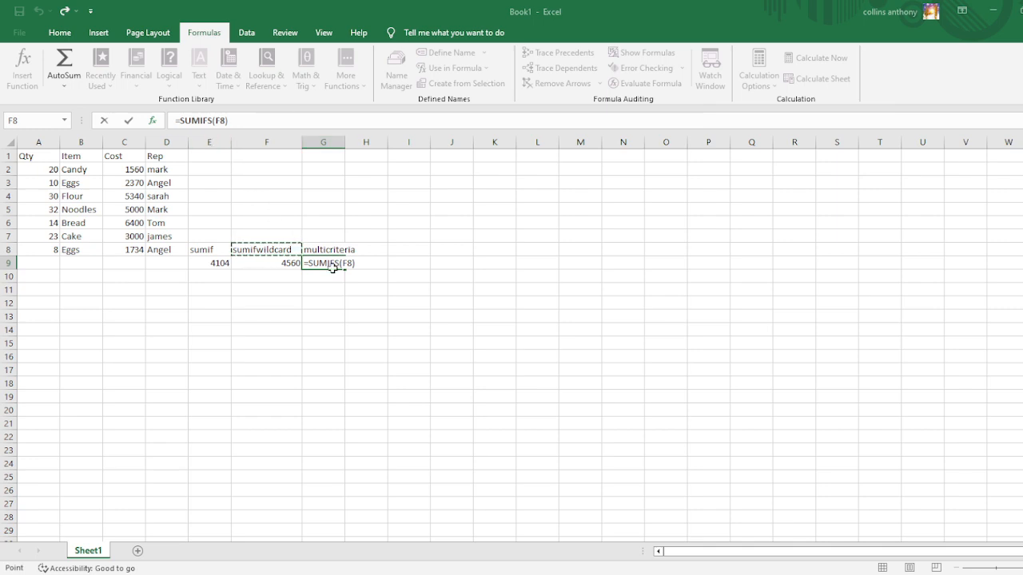
key("Escape")
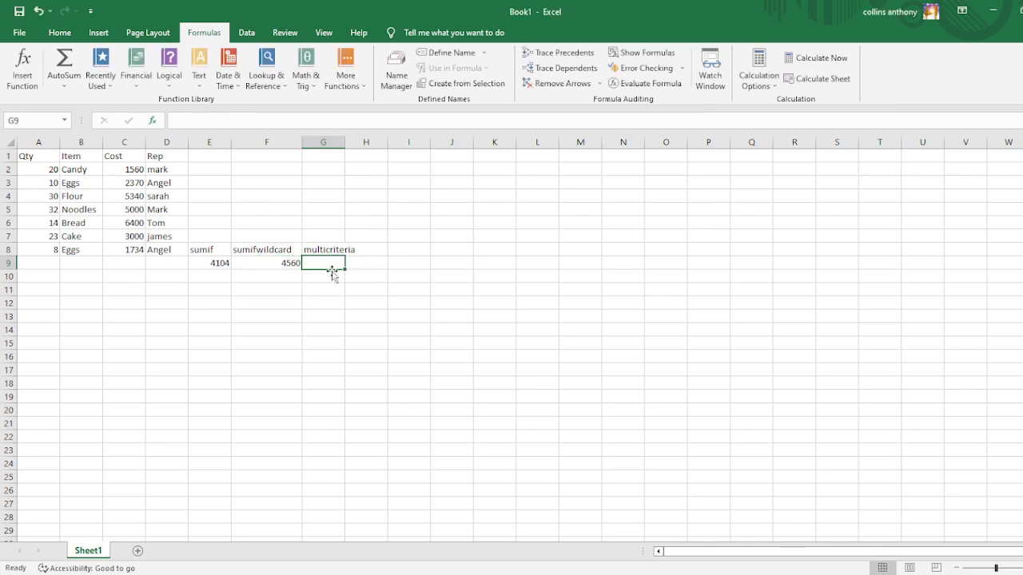
Insert the SUMIFS function in cell G9, under the multicriteria label.
left_click(303, 85)
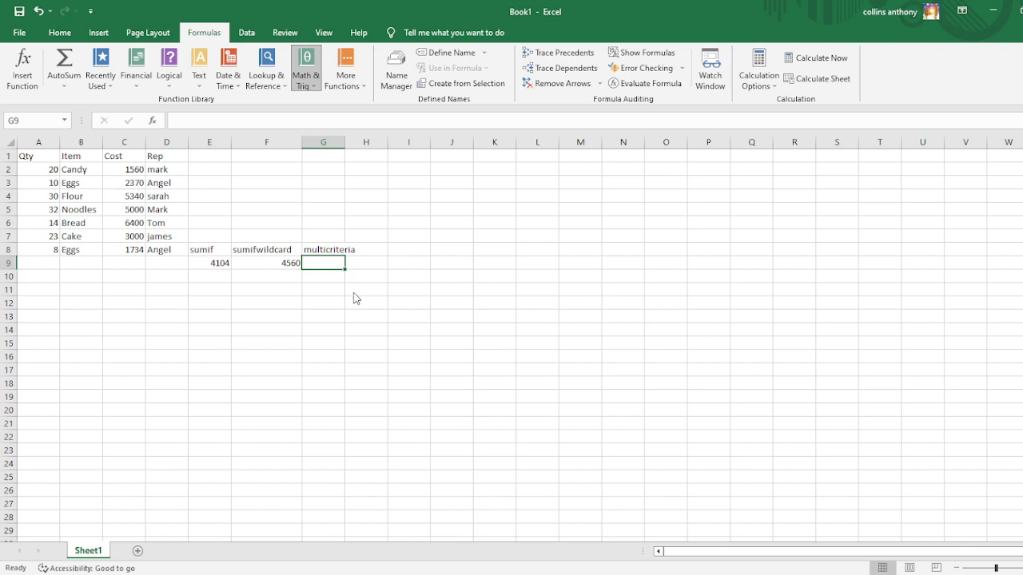
left_click(291, 305)
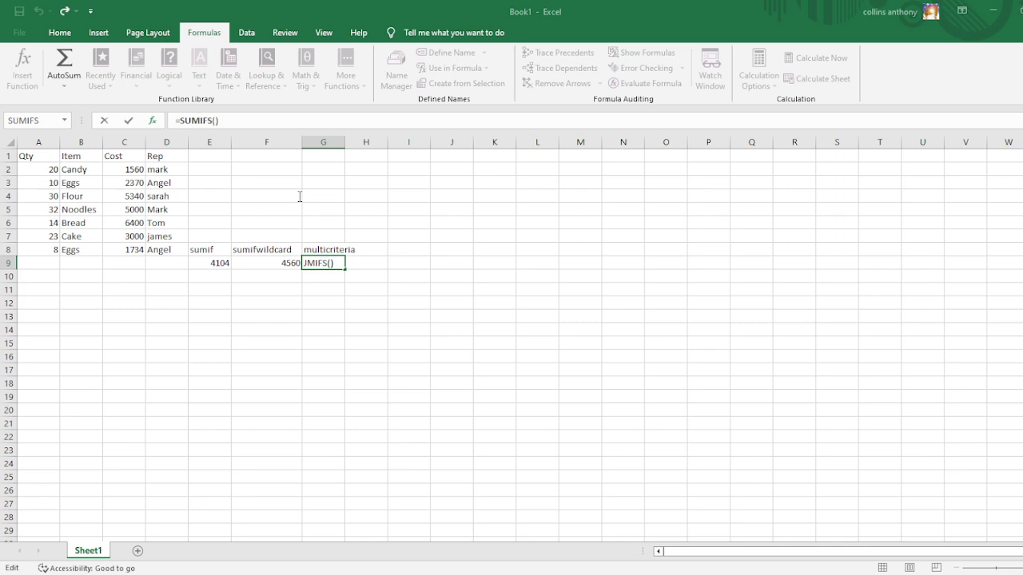
type("A2")
type(";")
type("A8")
key("BackSpace")
type(":")
key("BackSpace")
key("BackSpace")
key("BackSpace")
type(":A8")
key("BackSpace")
key("BackSpace")
key("BackSpace")
key("BackSpace")
key("BackSpace")
Enter A2:A8 as the sum range and B2:B8 as the first criteria range of the SUMIFS formula in G9.
type("A2:A8")
type(",B2:B8")
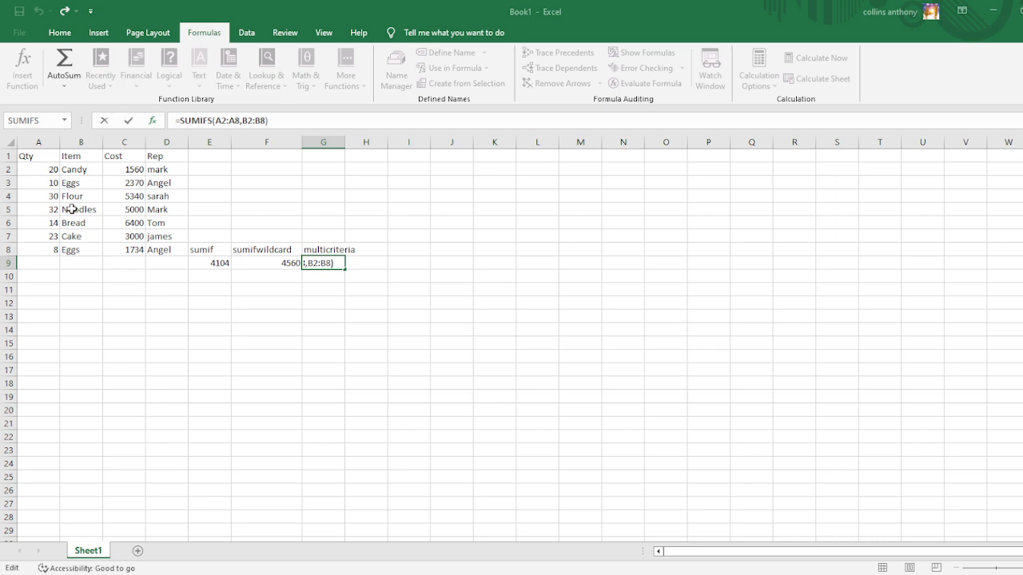
Complete the SUMIFS formula with the item criterion "=C*", the criteria range D2:D8 and Candy's rep's first name as its criterion.
type(",=C*")
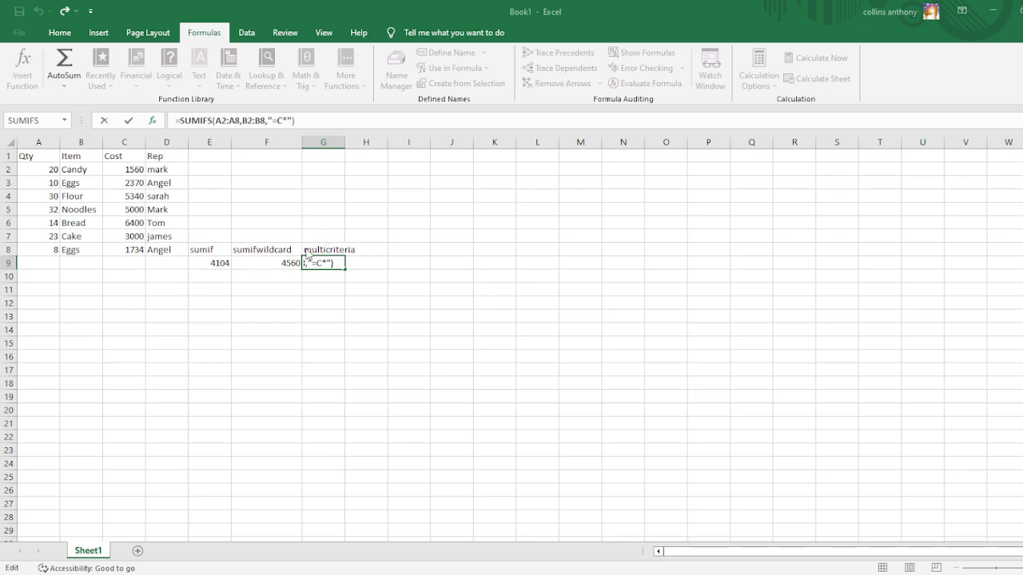
type(",D2")
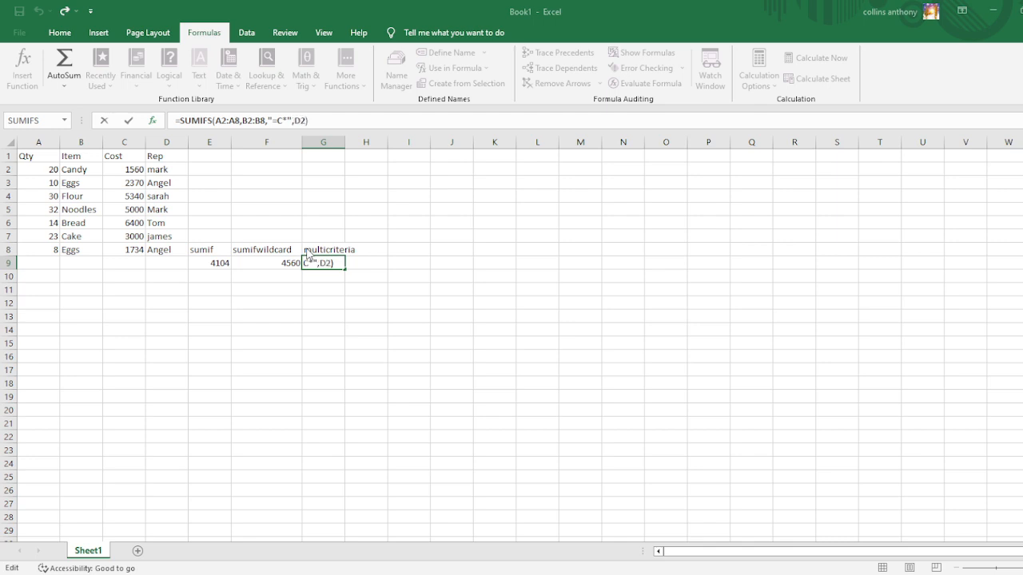
type(":D8,")
type(",Mark")
left_click(482, 353)
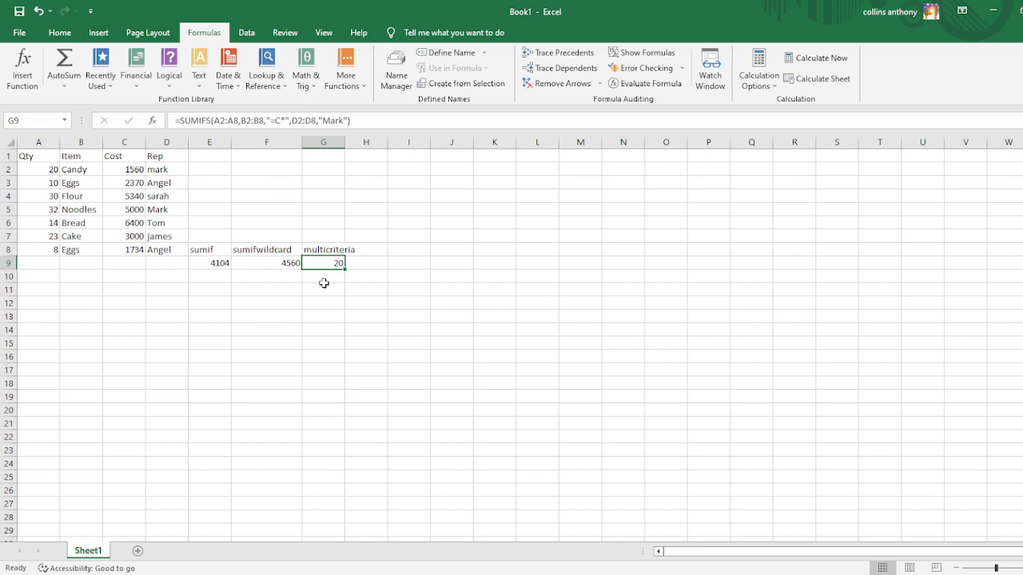
Retype the rep's first name in D2 with a capital initial.
left_click(158, 170)
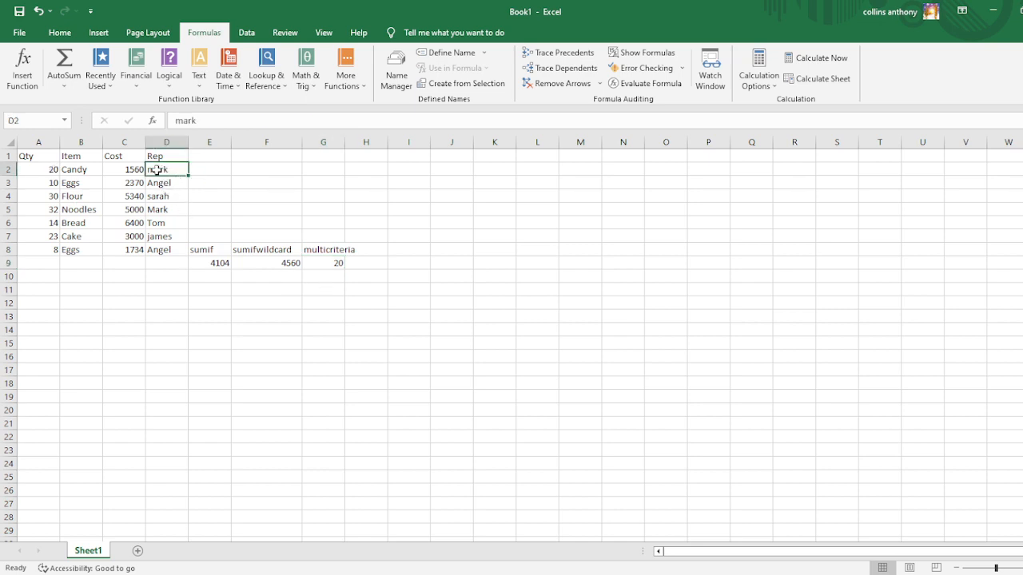
type("Mark")
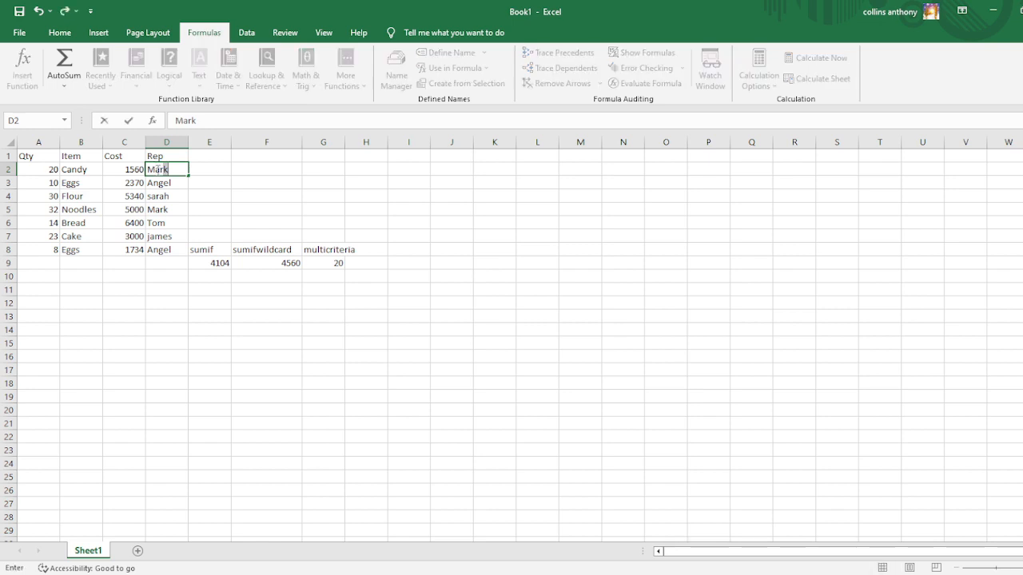
key("Return")
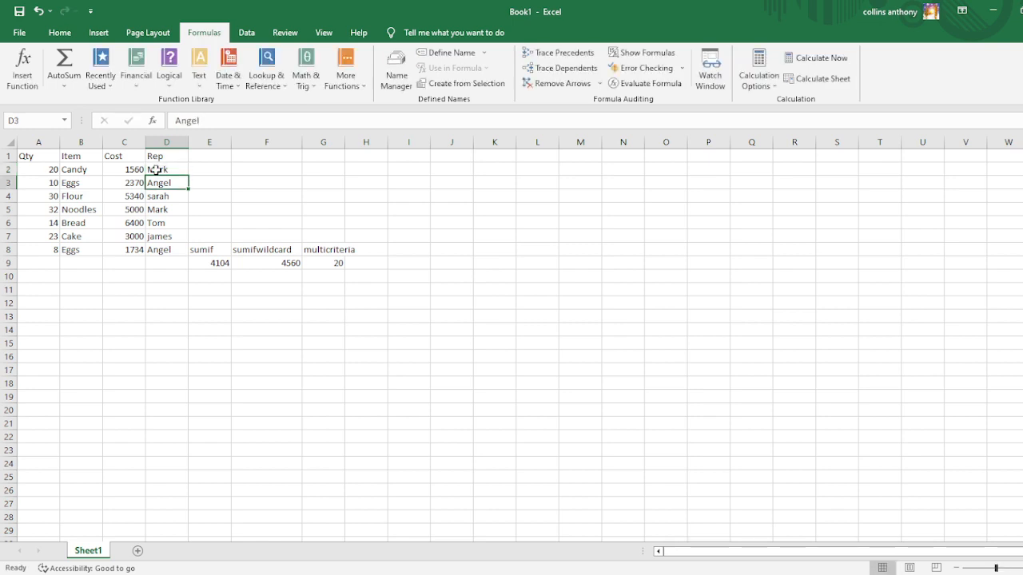
Change the rep criterion in the G9 SUMIFS formula to the first name of the Eggs rep.
left_click(327, 266)
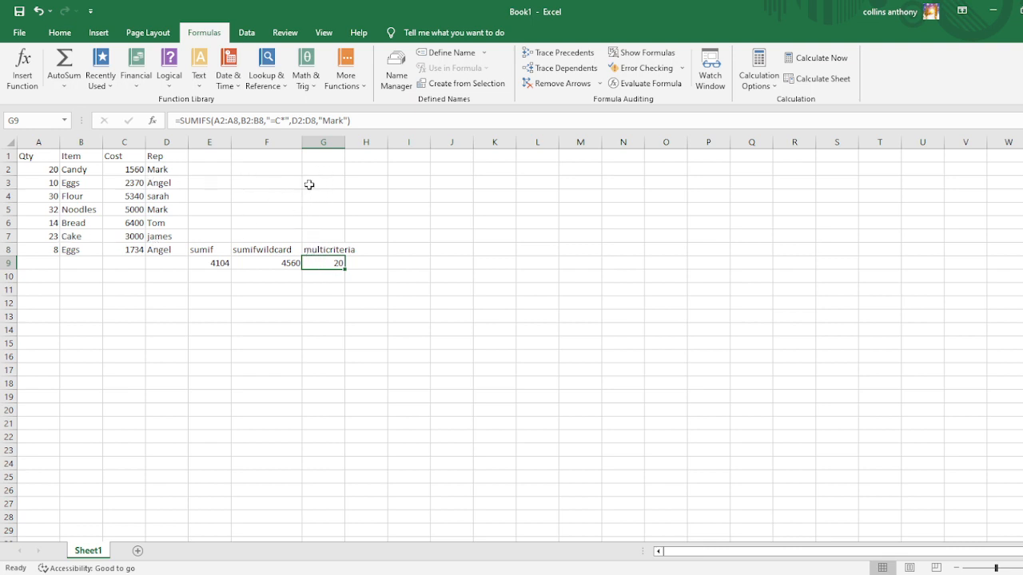
left_click(342, 119)
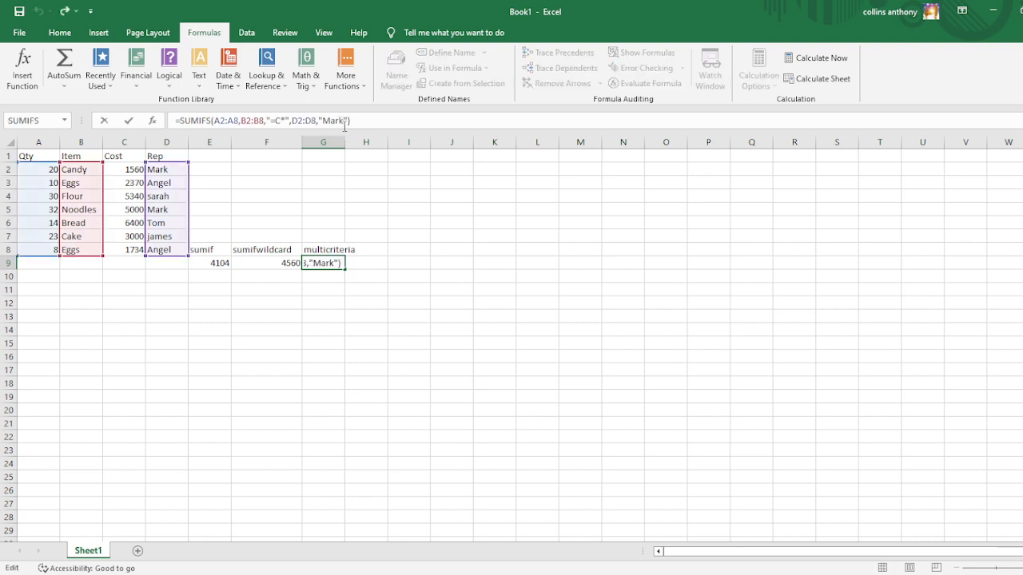
key("BackSpace")
key("BackSpace")
key("BackSpace")
key("BackSpace")
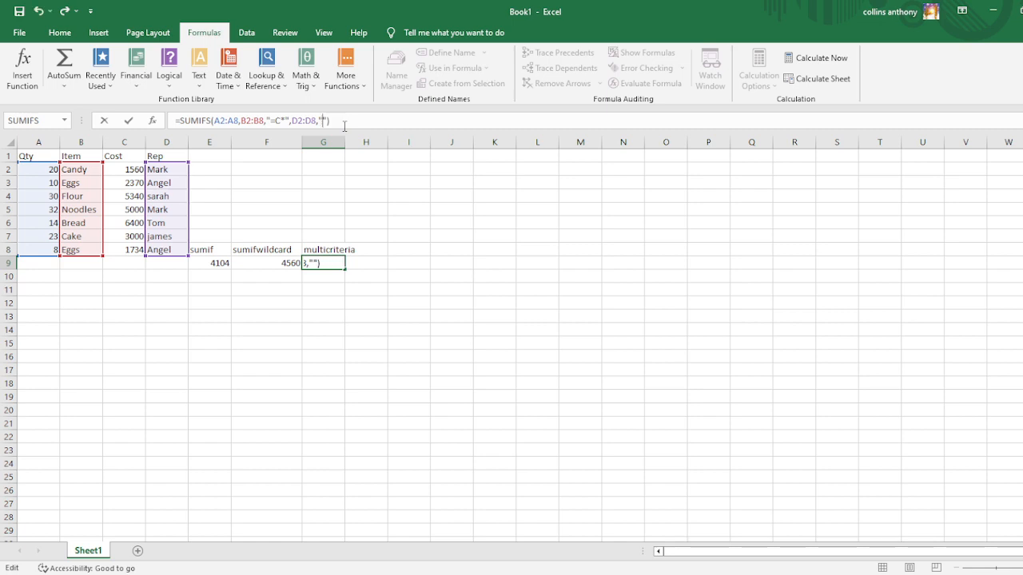
type("Angel")
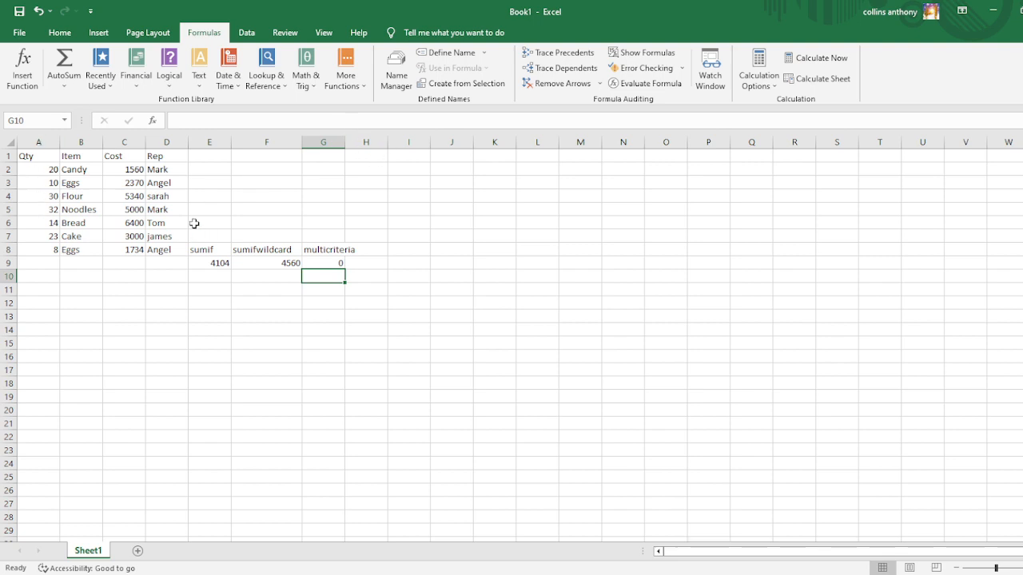
Change the rep criterion in the G9 SUMIFS formula to the first name of the Bread rep.
left_click(322, 260)
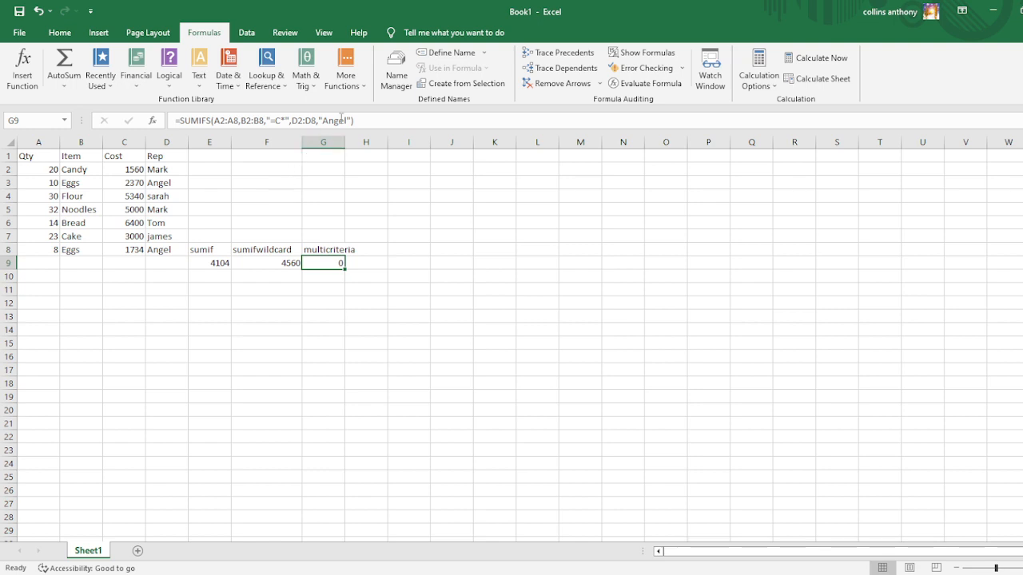
left_click(347, 119)
key("BackSpace")
key("BackSpace")
key("BackSpace")
key("BackSpace")
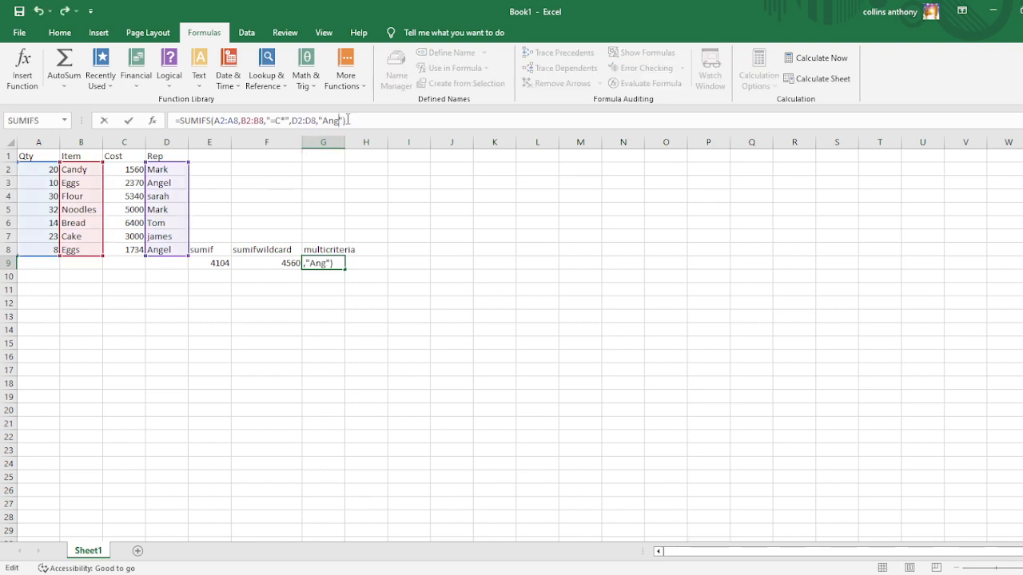
key("BackSpace")
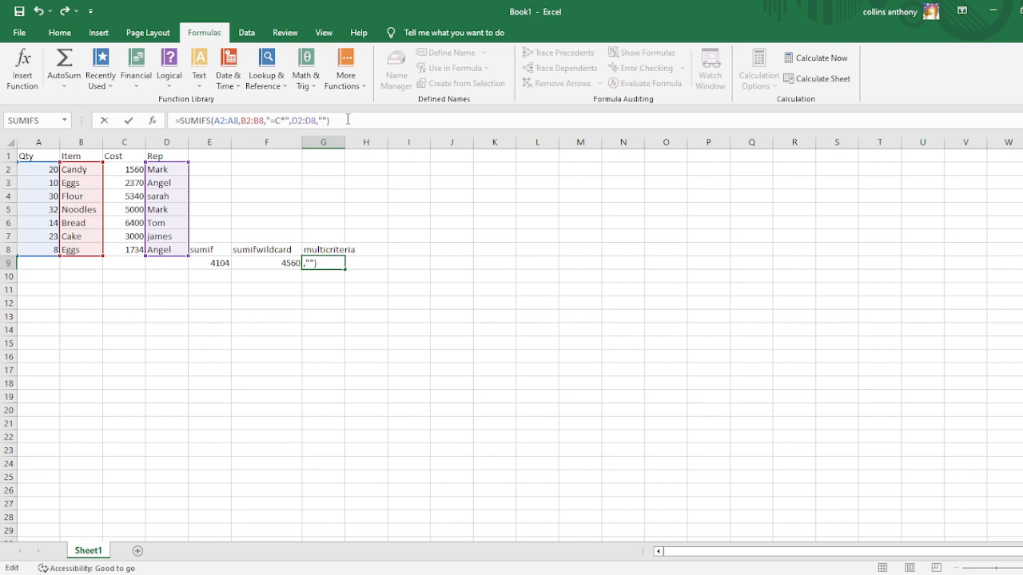
type("Tom")
key("Return")
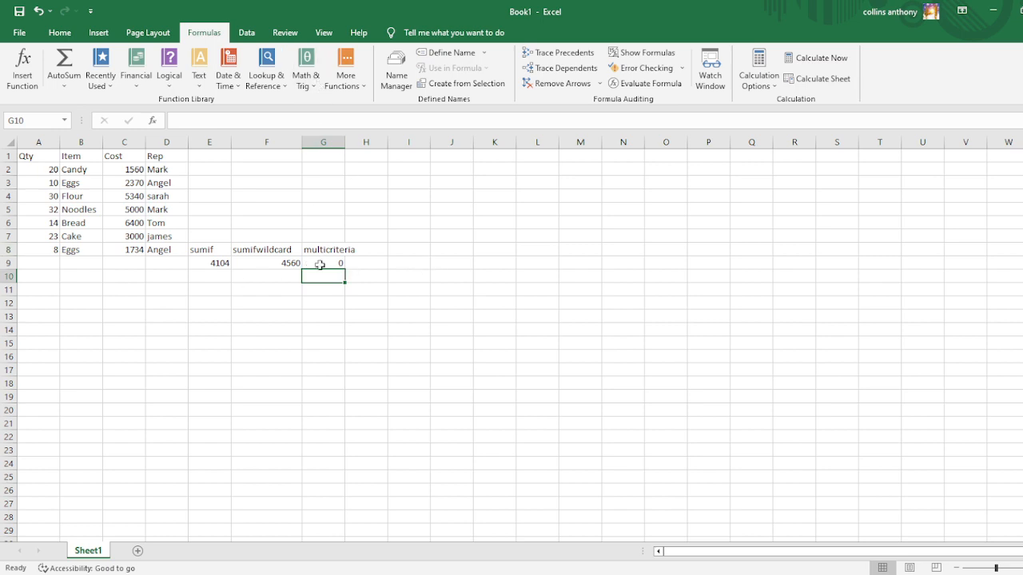
Change the rep criterion in the G9 SUMIFS formula back to the first name of Candy's rep.
left_click(319, 264)
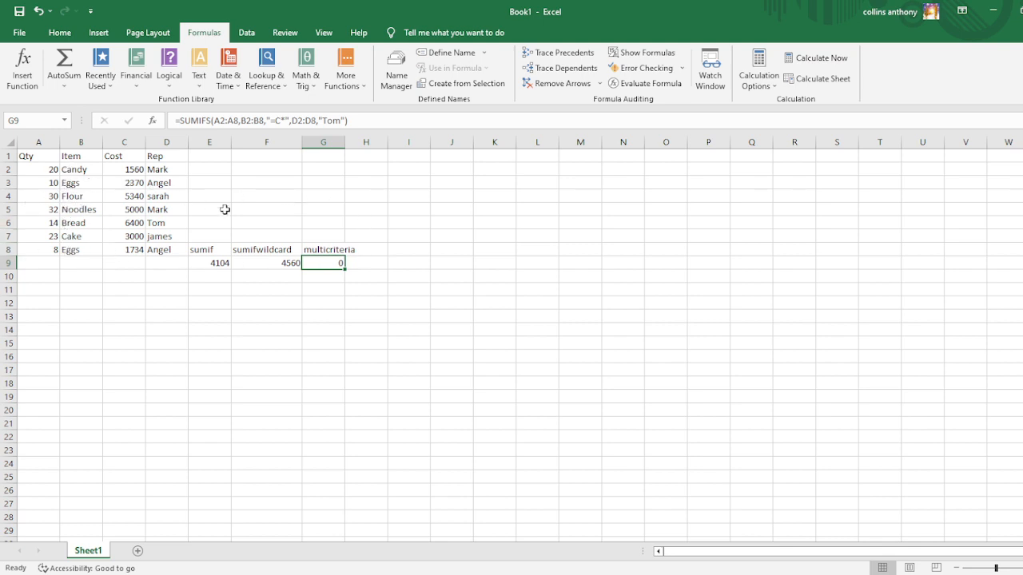
left_click(341, 120)
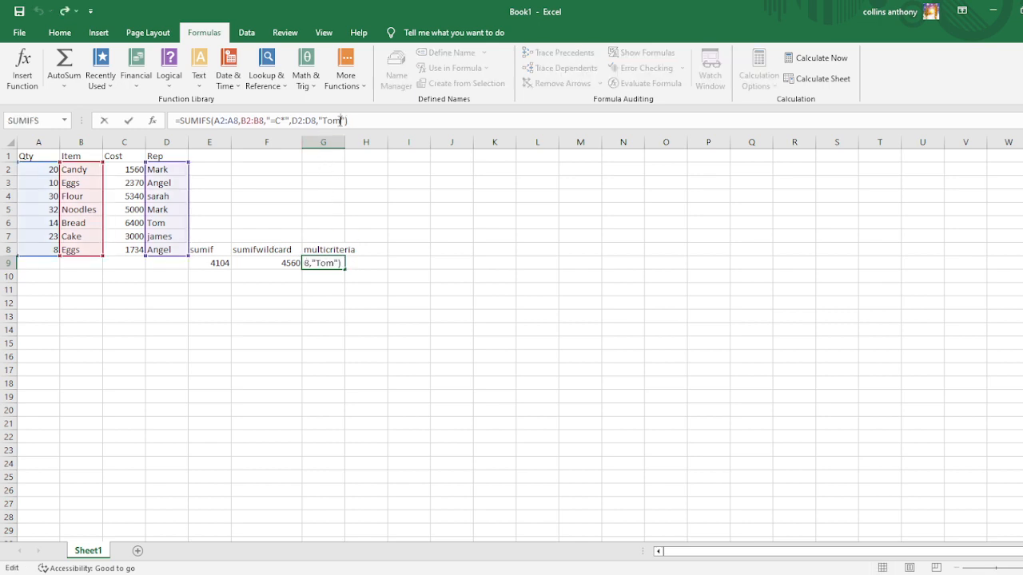
key("BackSpace")
key("BackSpace")
key("BackSpace")
type("Mark")
key("Return")
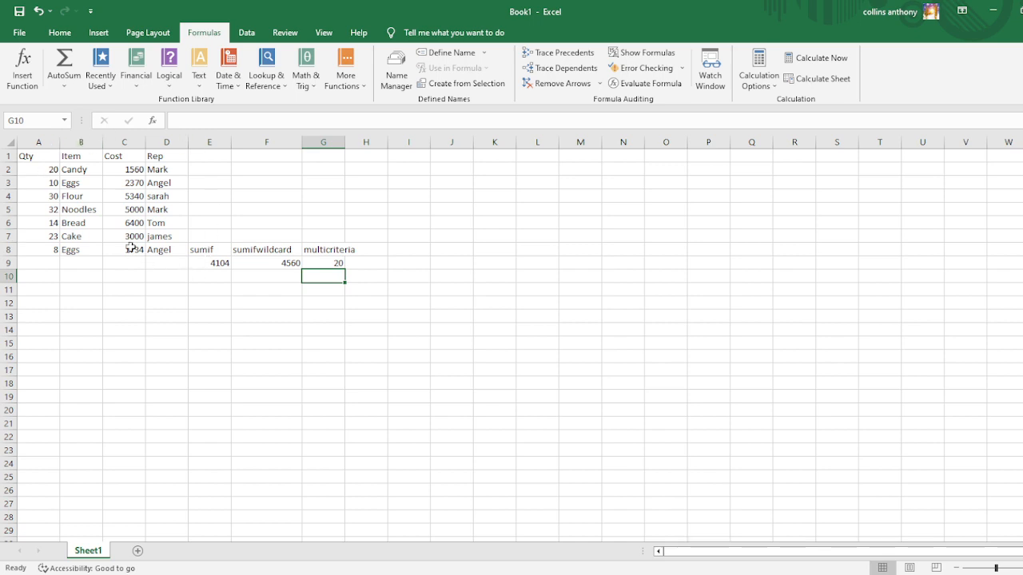
left_click(334, 262)
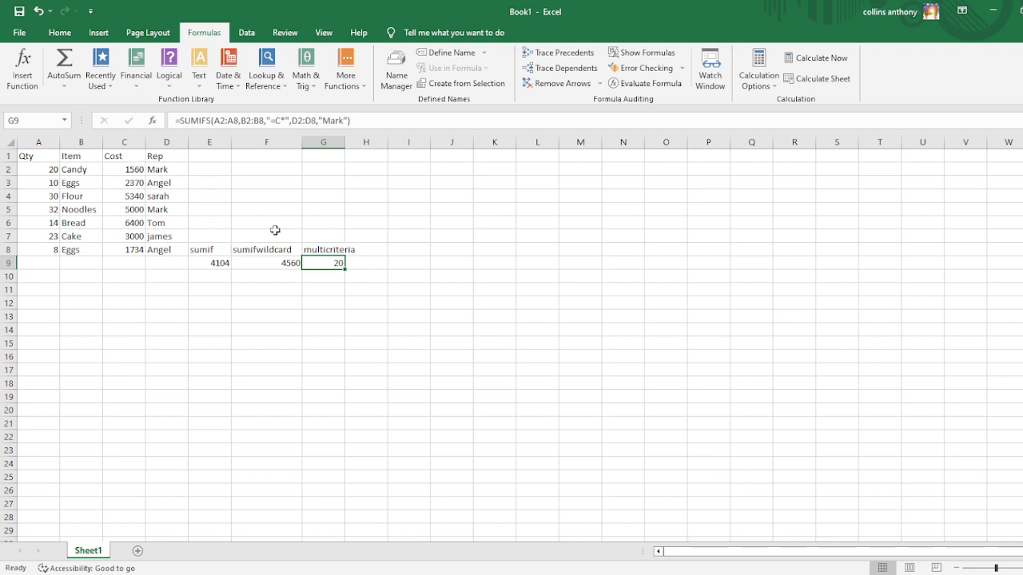
Replace the item in B6 with Fish and its rep in D6 with the first name of Flour's rep.
left_click(72, 223)
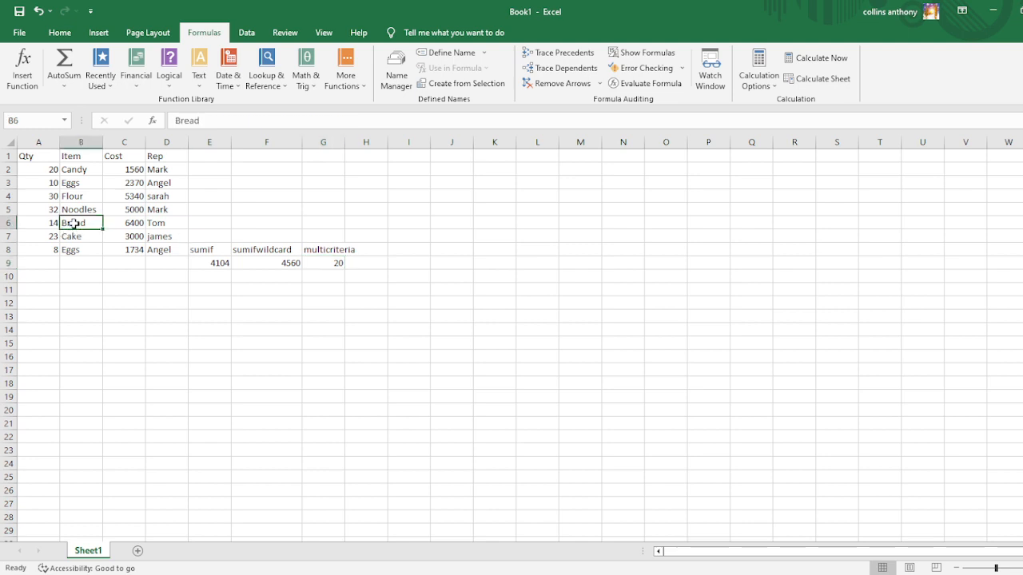
type("Fish")
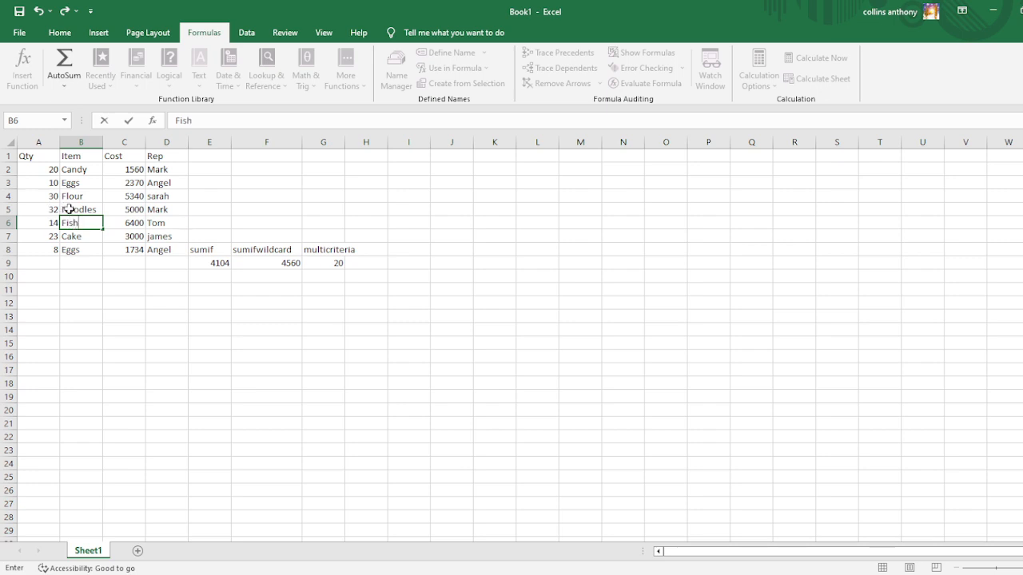
left_click(157, 223)
type("Sarah")
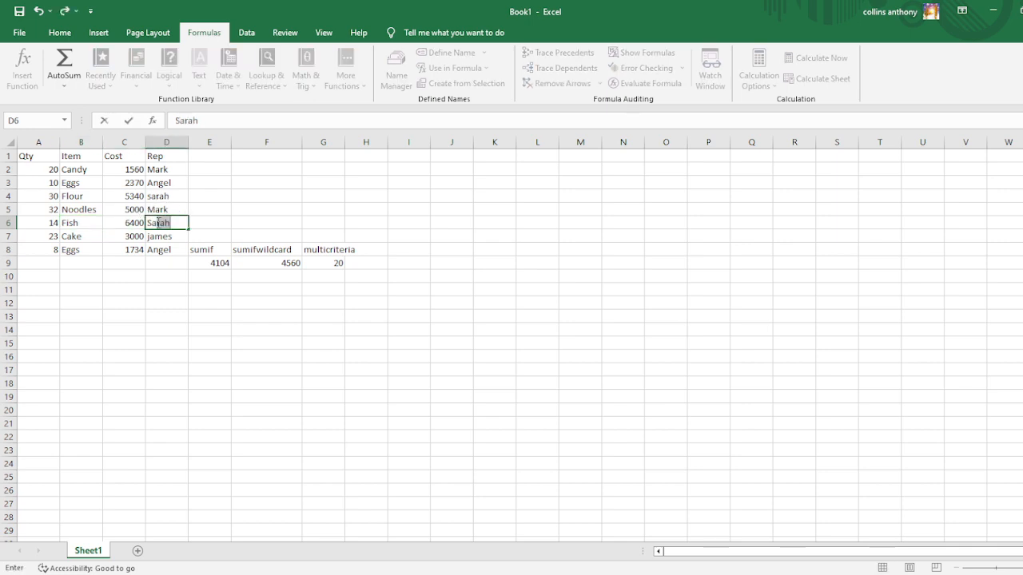
key("Return")
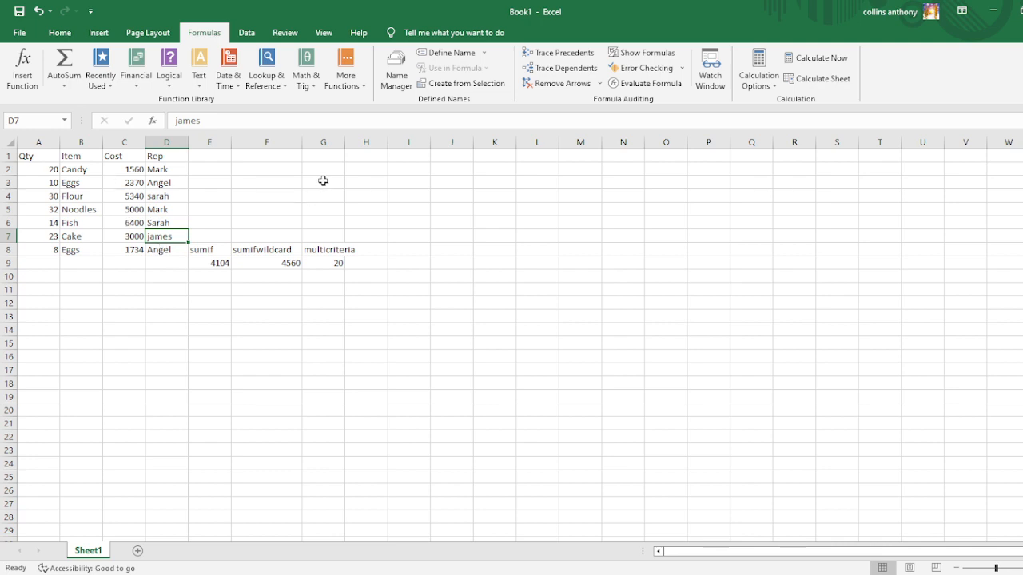
Change the G9 SUMIFS criteria to "=F*" for the item and the first name of Flour's rep for the rep.
left_click(329, 264)
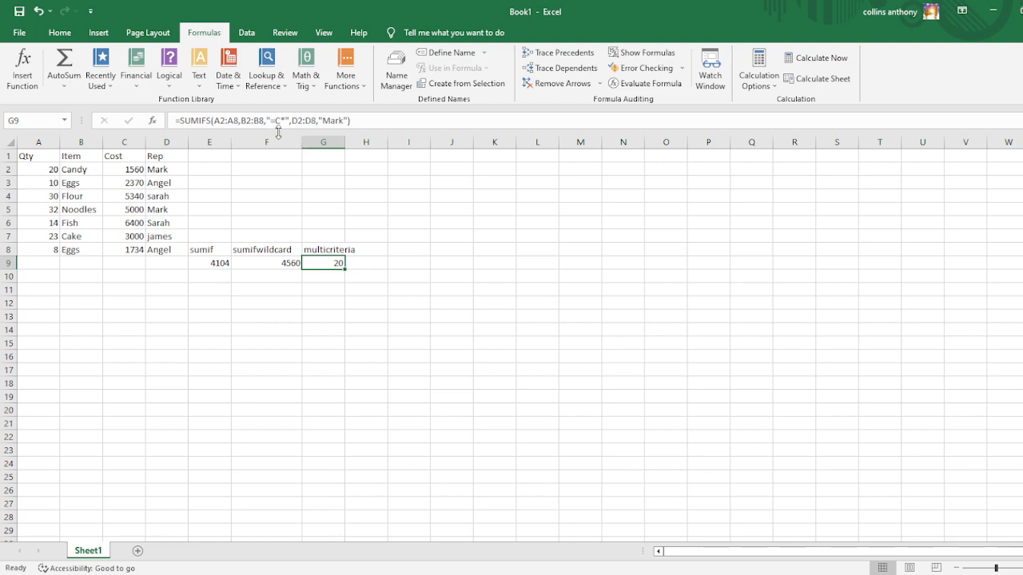
left_click(282, 124)
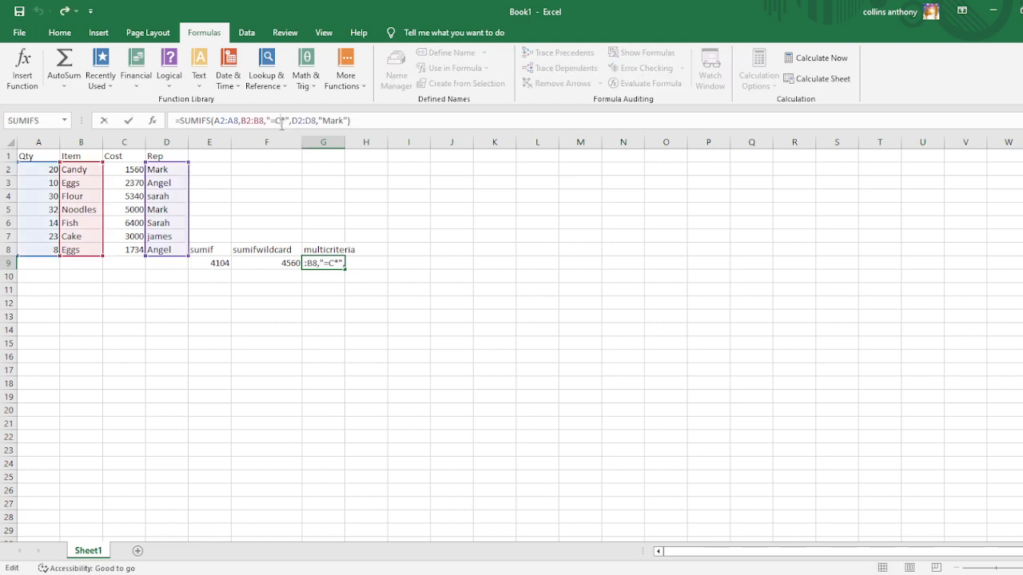
key("BackSpace")
type("F")
left_click(342, 120)
key("BackSpace")
key("BackSpace")
key("BackSpace")
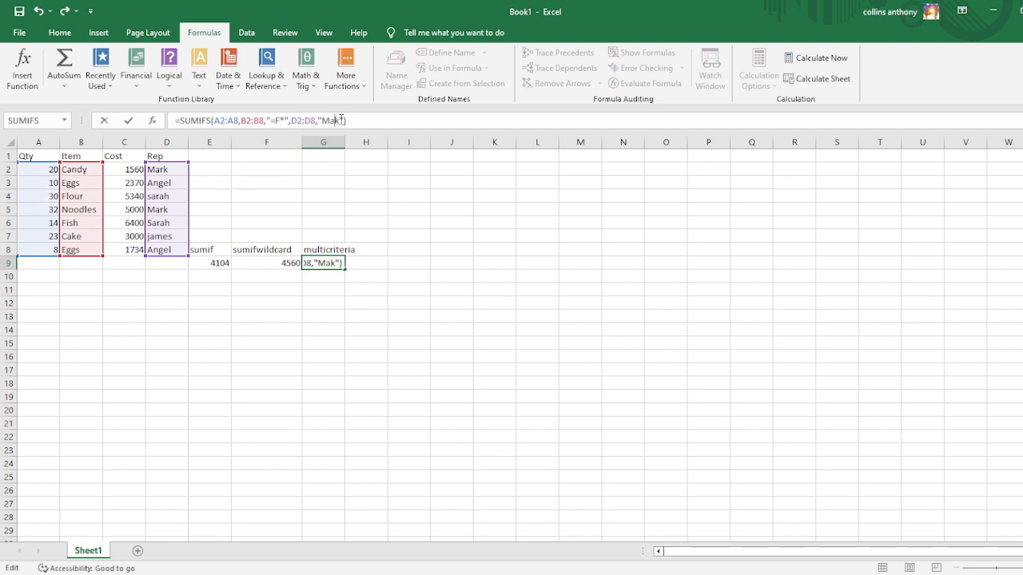
key("Delete")
type("sarah")
key("Return")
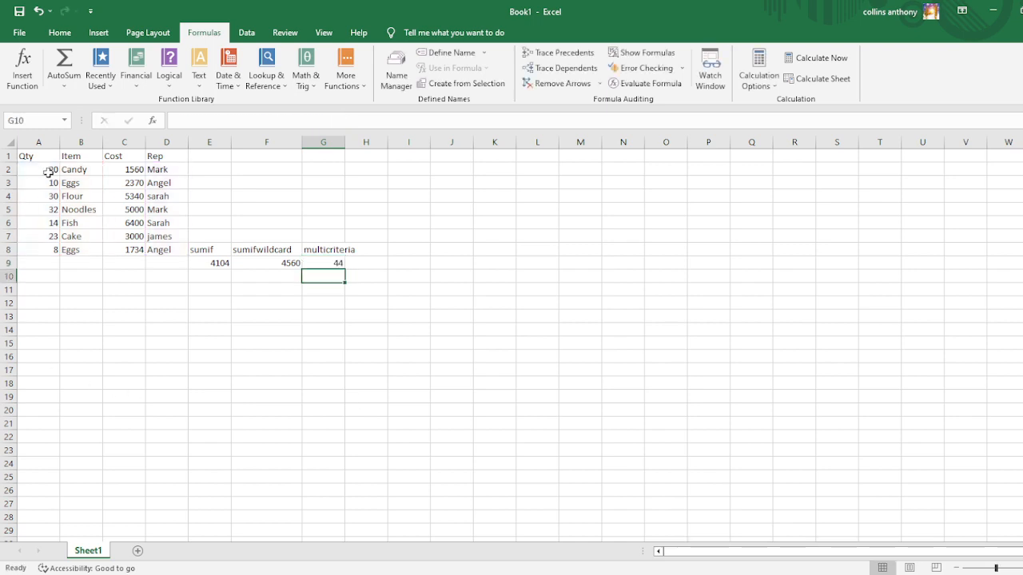
left_click(334, 266)
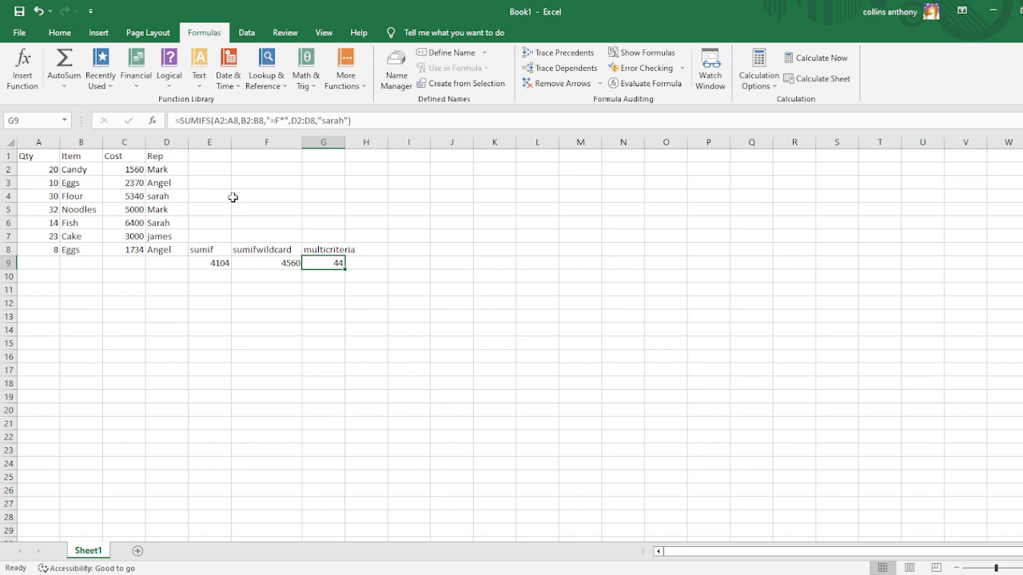
Replace the item in B7 with Frog and check the SUMIFS formula in G9.
left_click(71, 238)
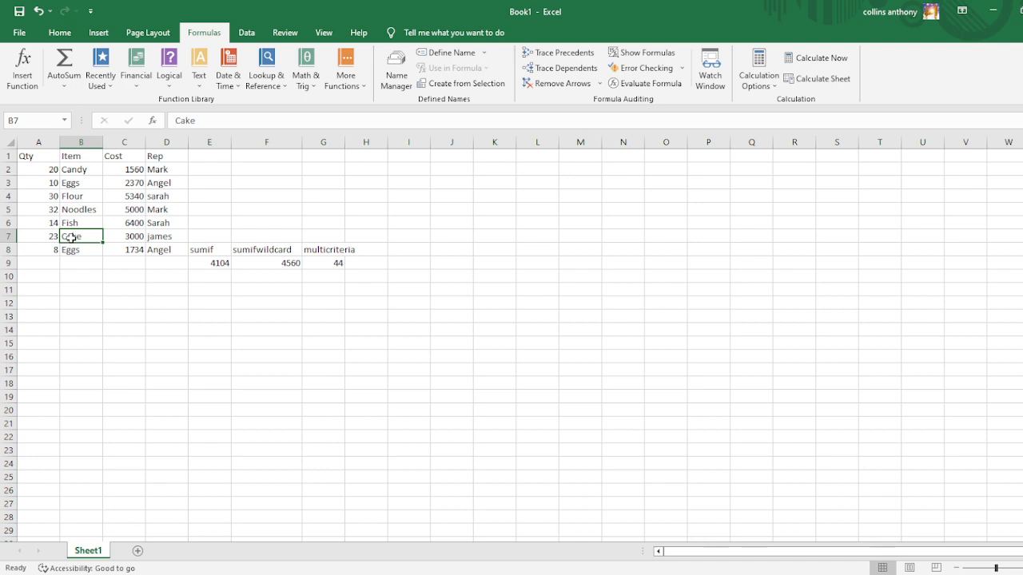
type("Frog")
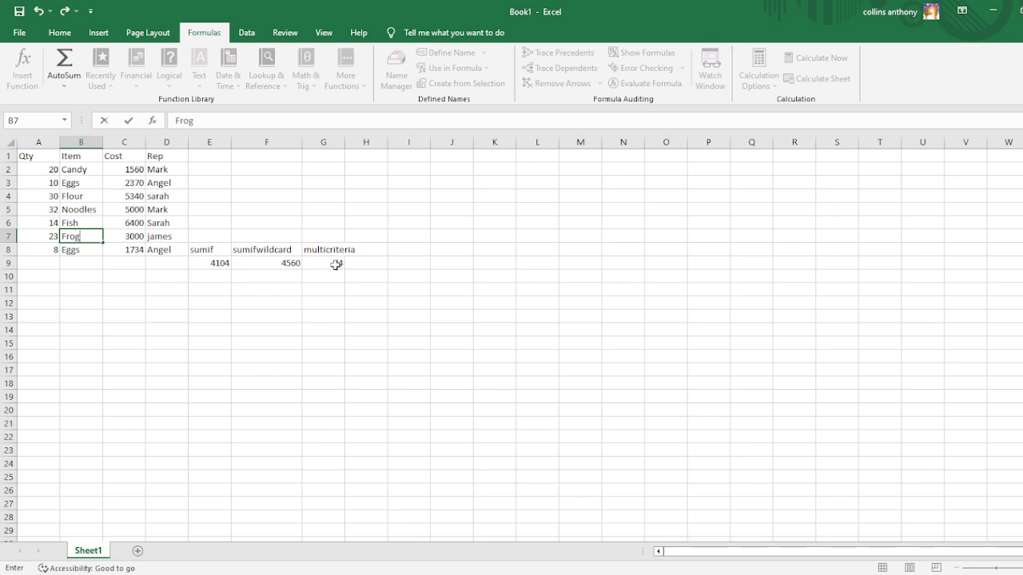
key("Return")
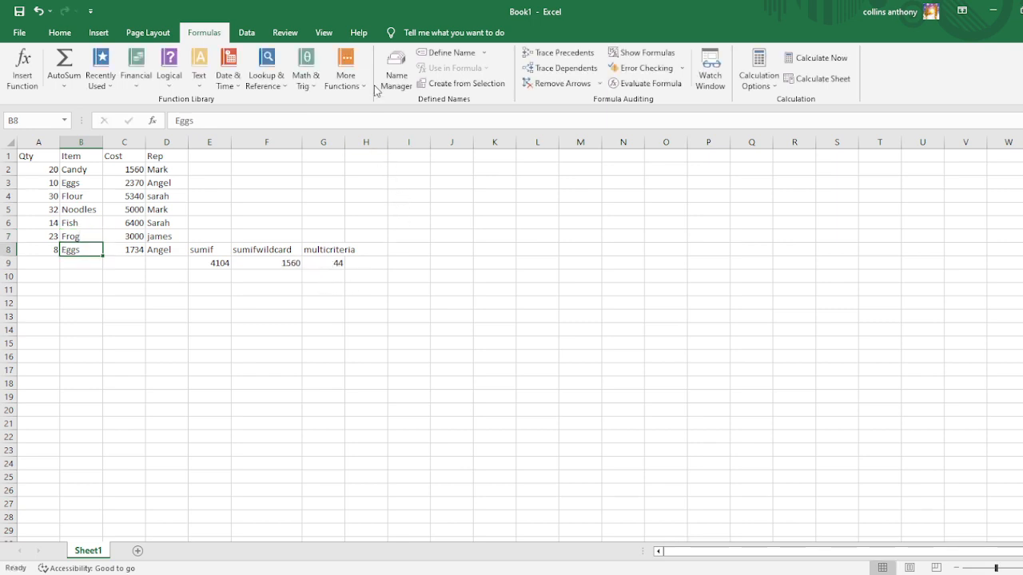
left_click(340, 263)
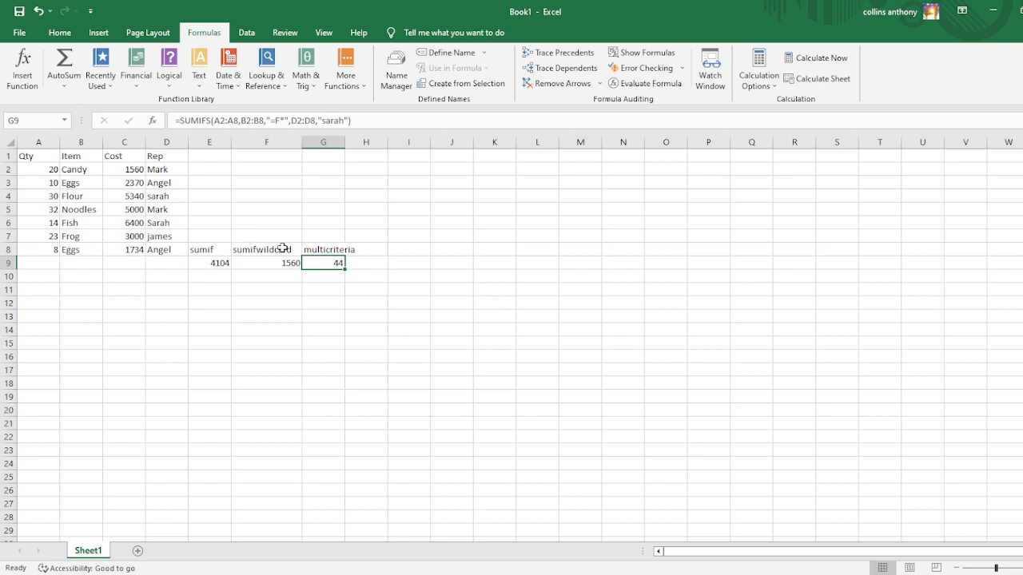
Enter the label "#value! error" in cell I8.
left_click(401, 252)
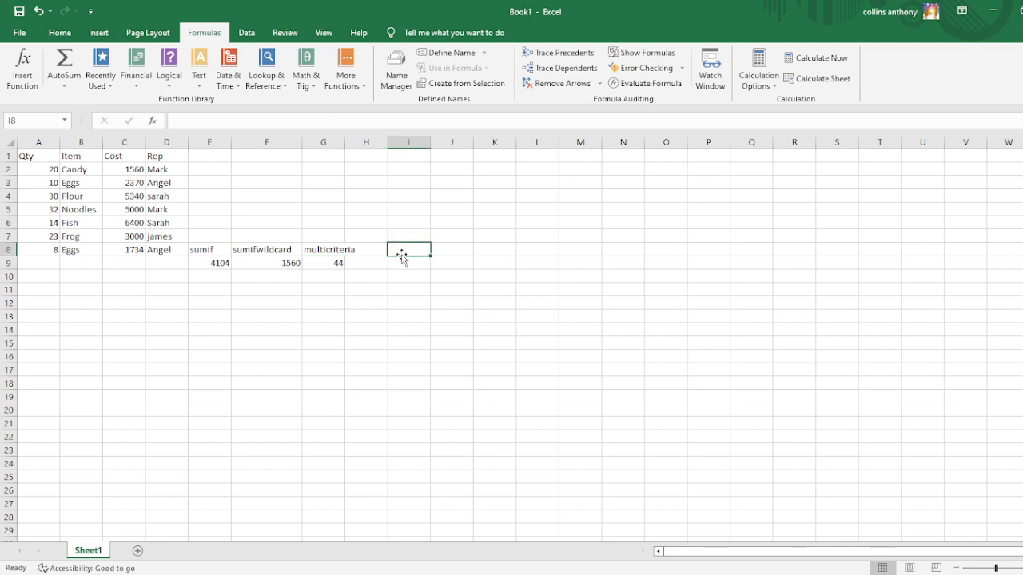
type("#va")
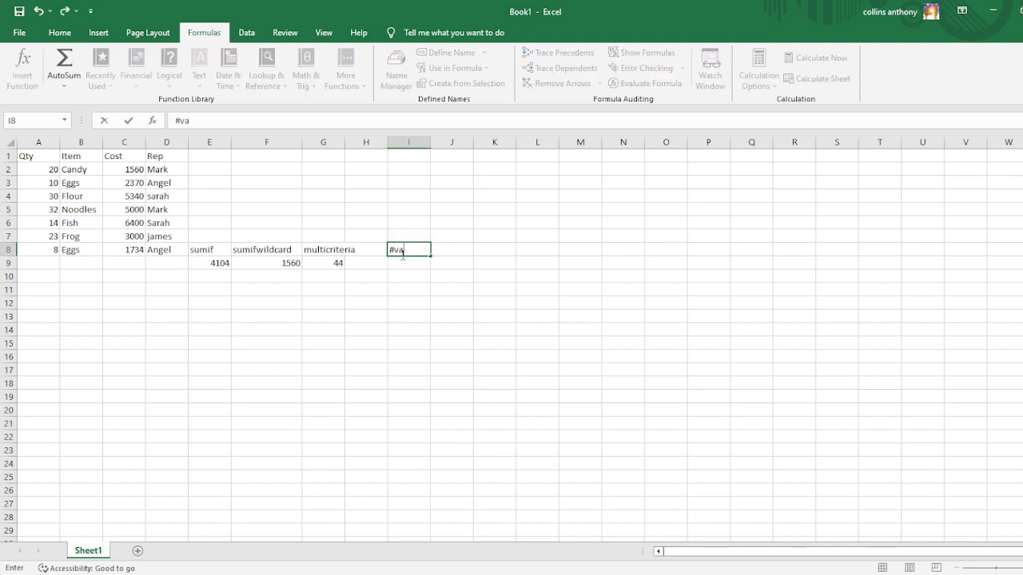
type("lue! error")
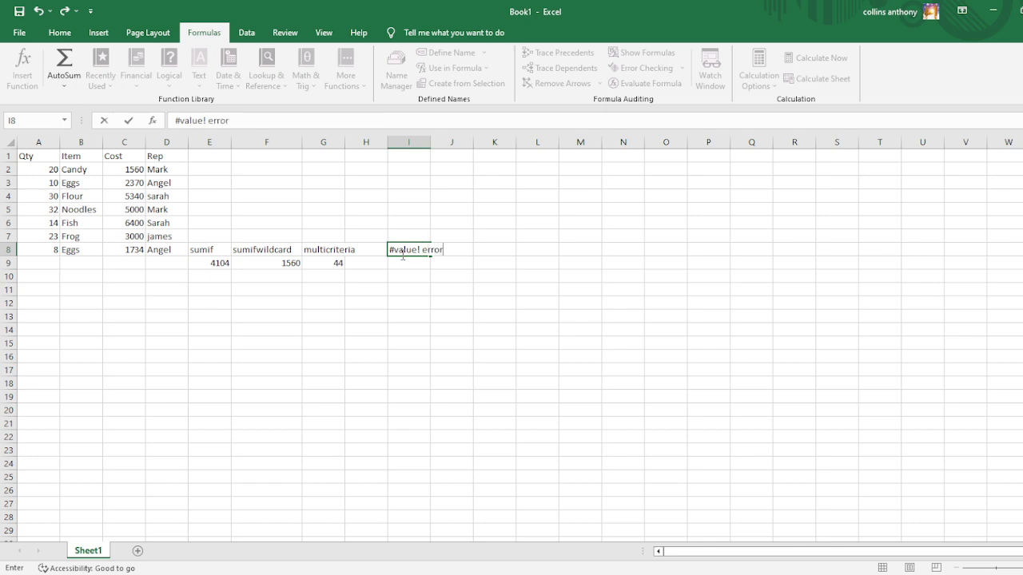
Enter the error labels "#name?" in cell I9 and "#div/01" in cell I10.
key("Return")
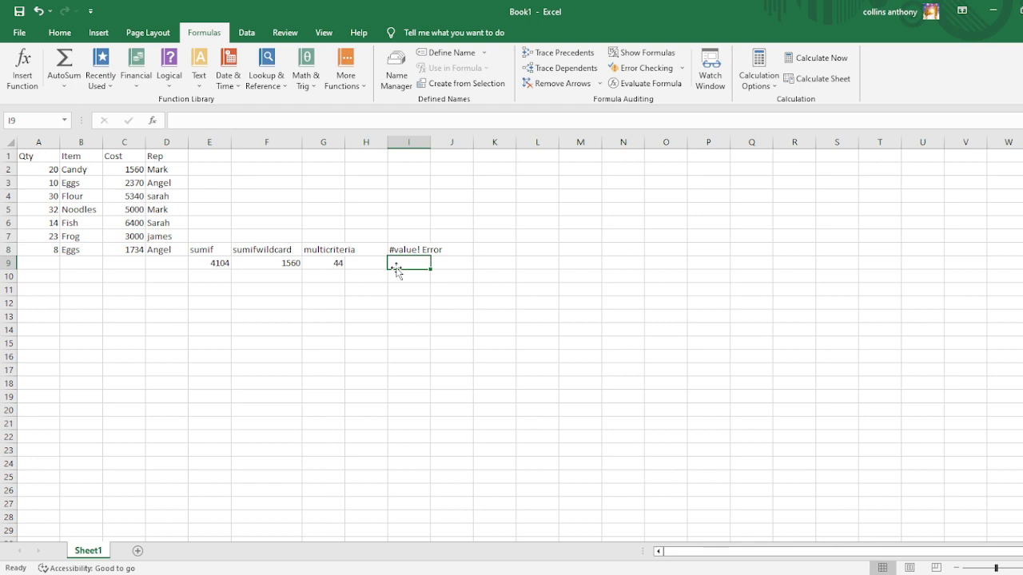
type("#name")
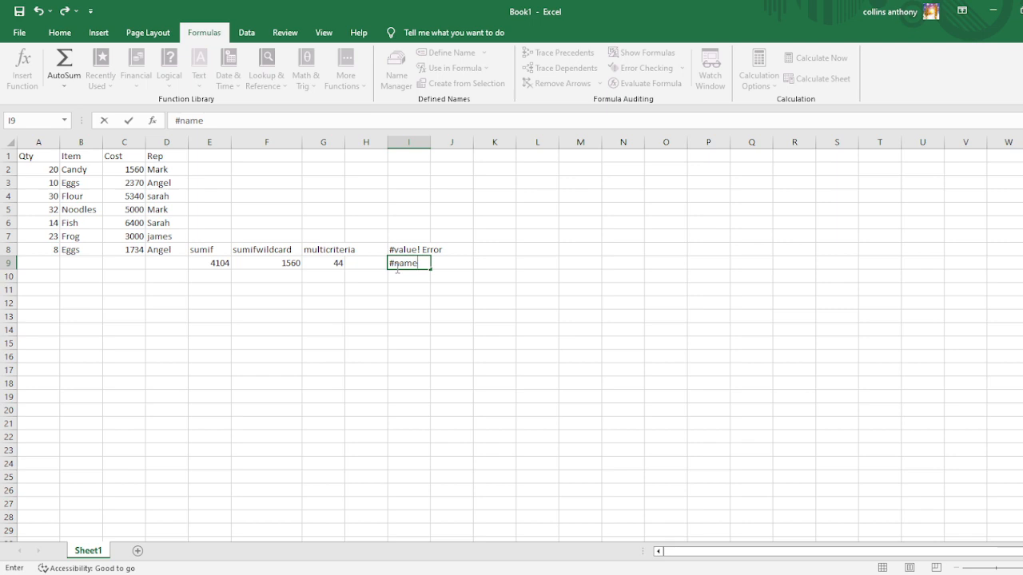
type("?")
key("Return")
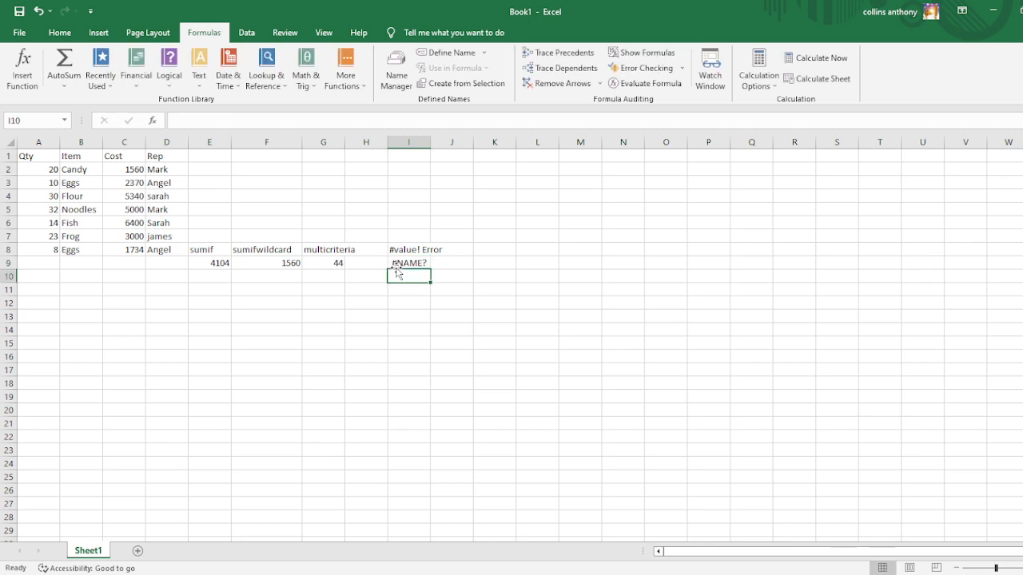
type("#div")
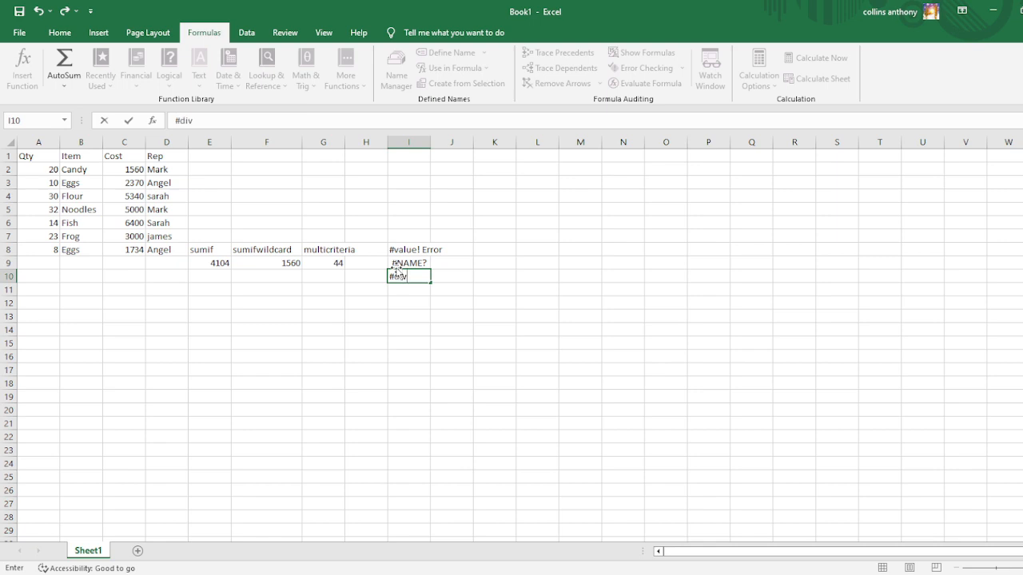
type("/01")
Try the wildcard SUMIF formula in F9 without the quotation marks around the =C* criterion, and cancel the edit.
left_click(277, 266)
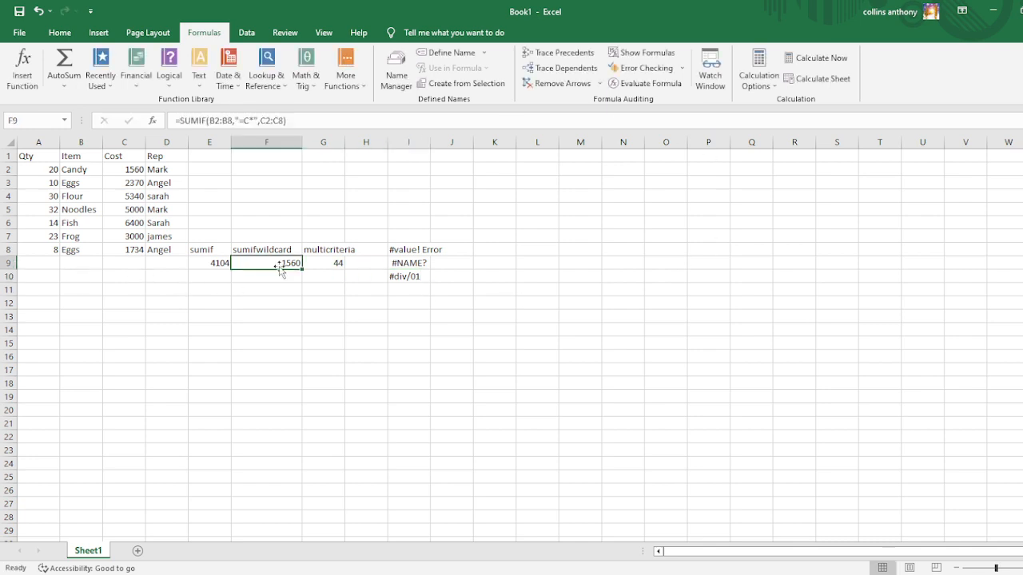
left_click(239, 115)
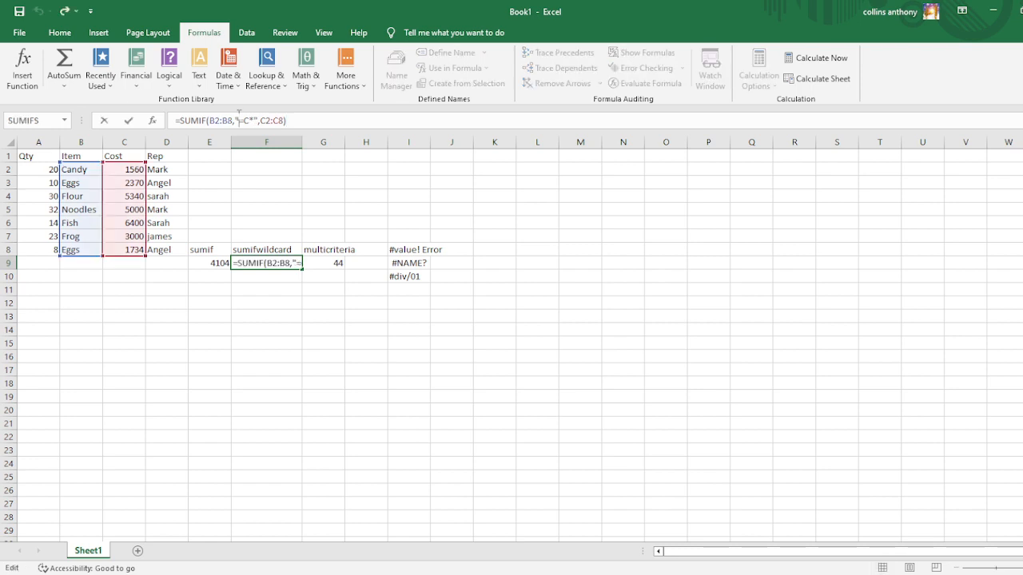
key("BackSpace")
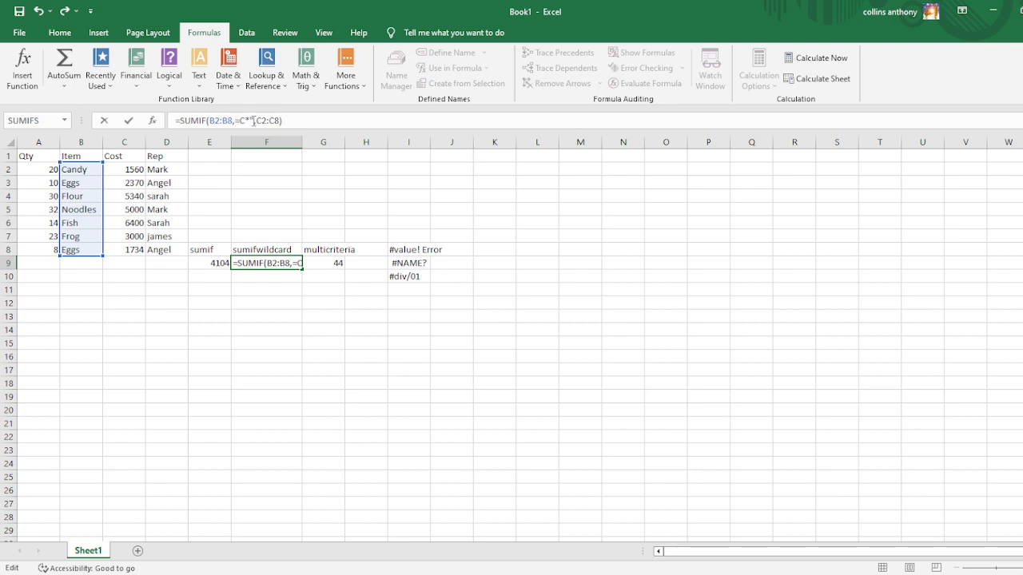
type("*")
key("Delete")
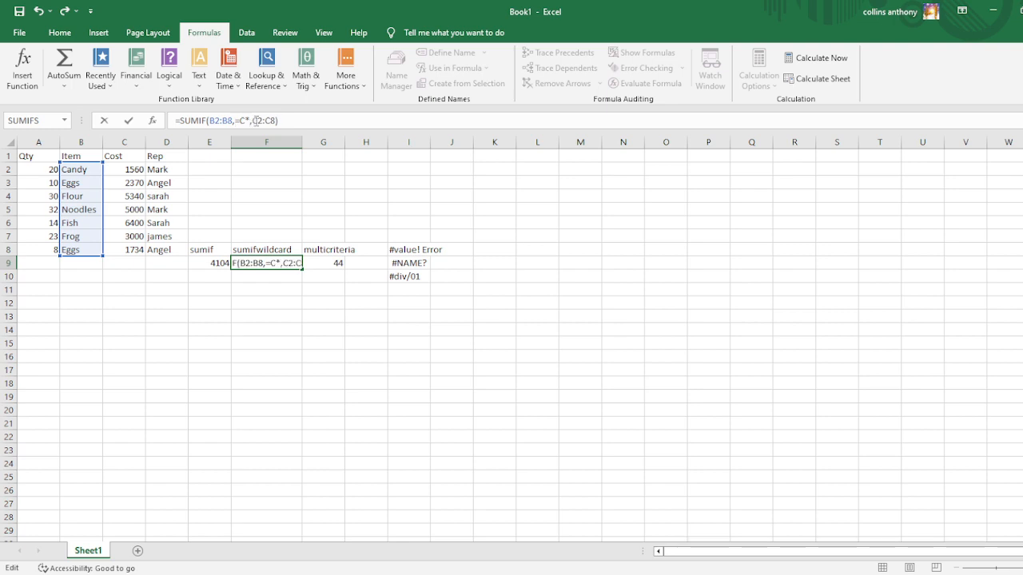
key("Return")
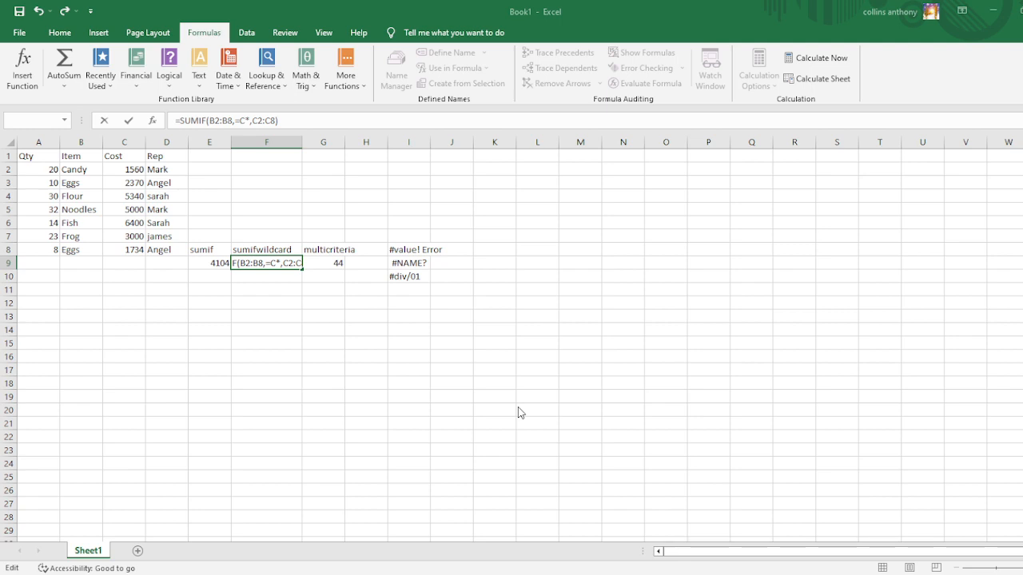
left_click(701, 250)
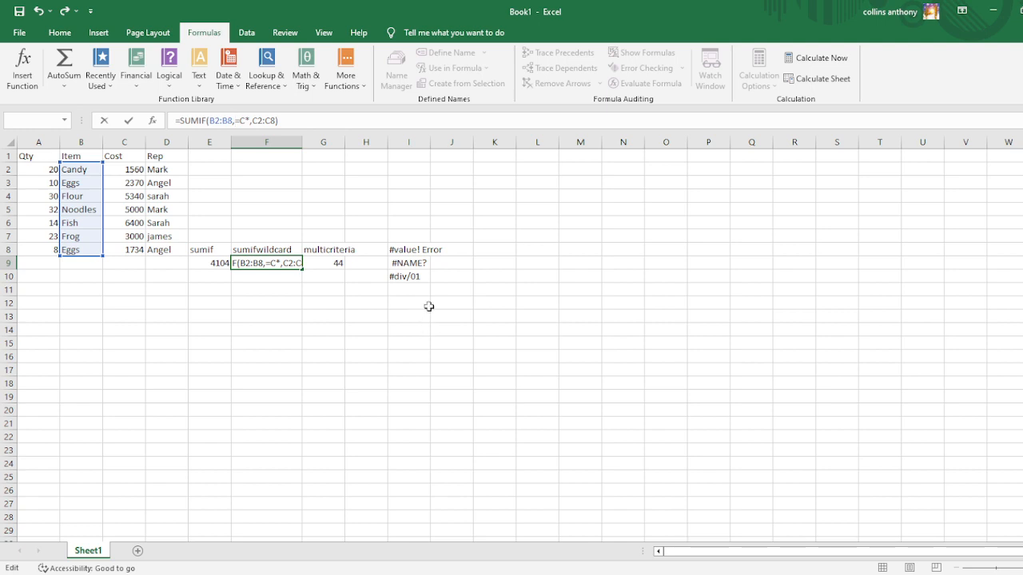
left_click(502, 280)
key("Escape")
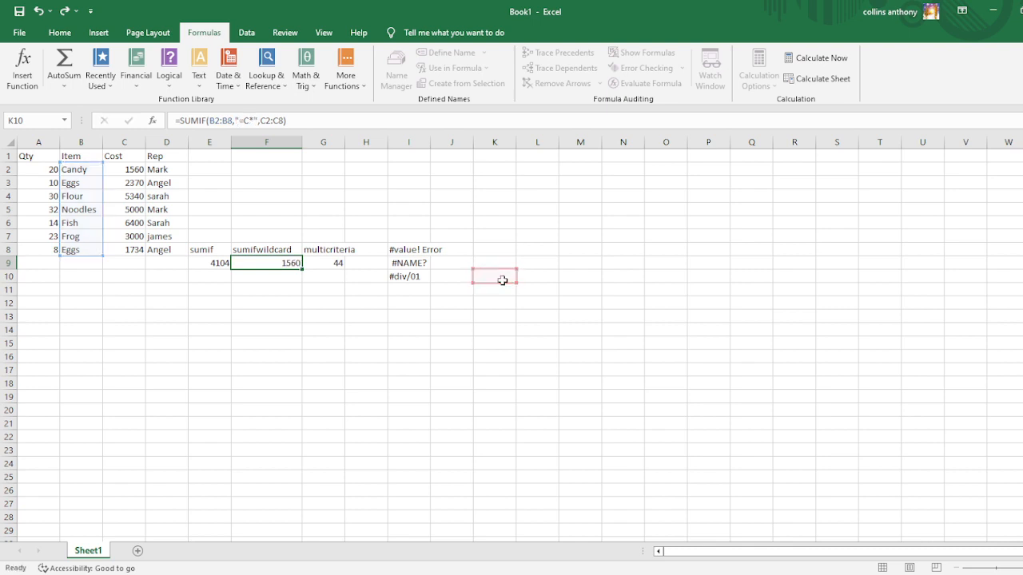
Enter the formula =50/0 in cell K10, without any bracket before the equals sign.
left_click(486, 277)
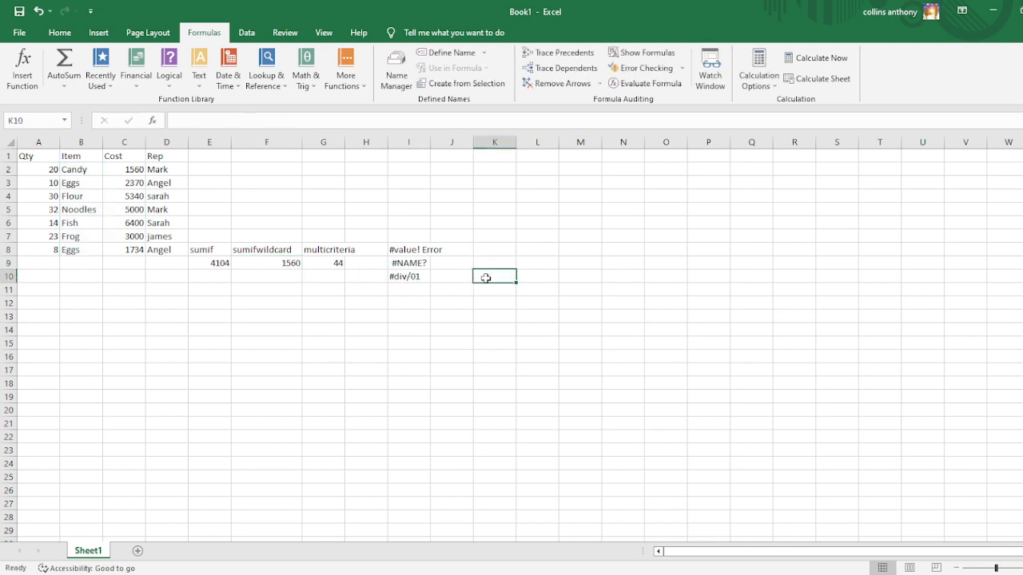
type("[=")
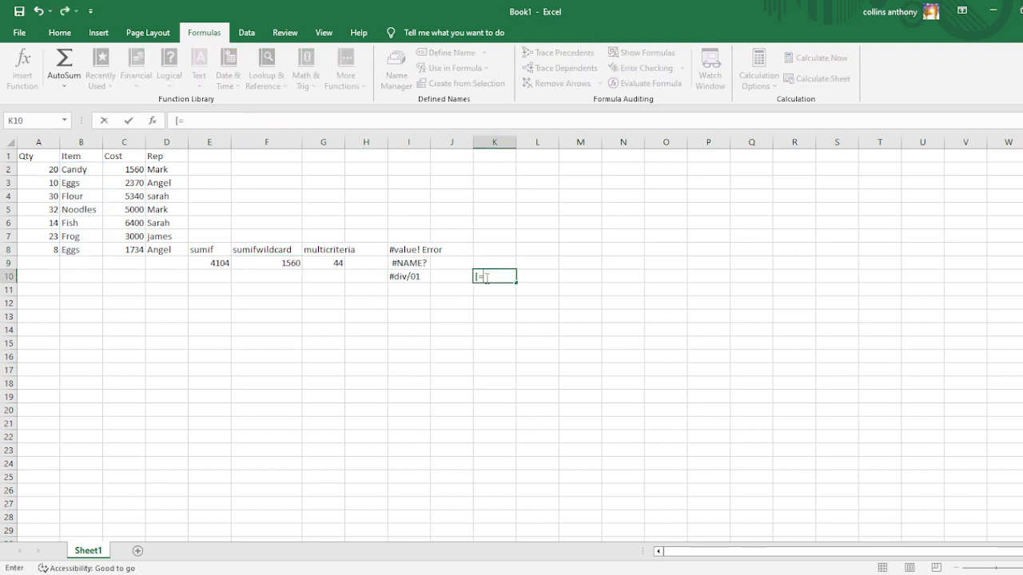
type("50/0")
key("Return")
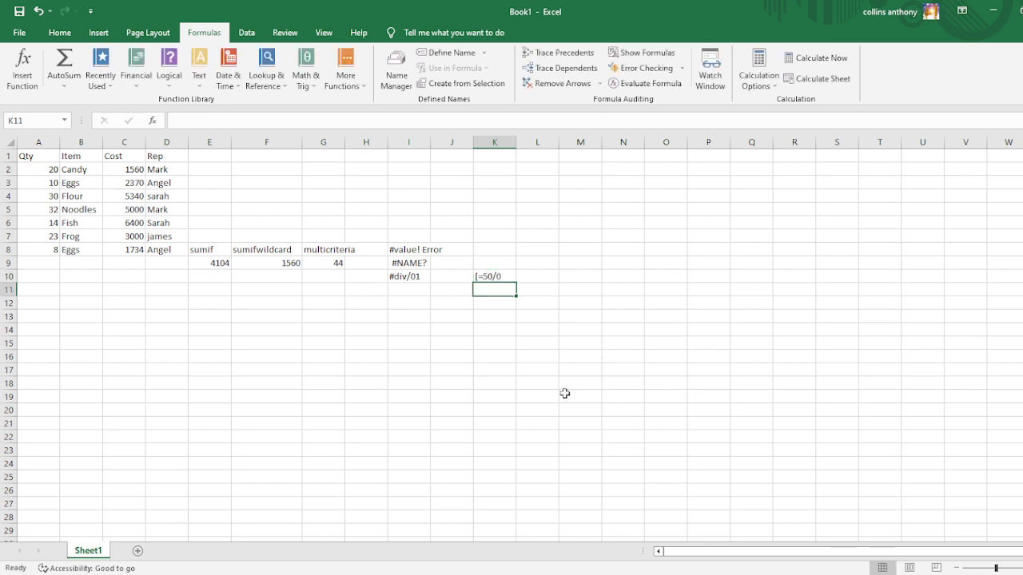
left_click(501, 278)
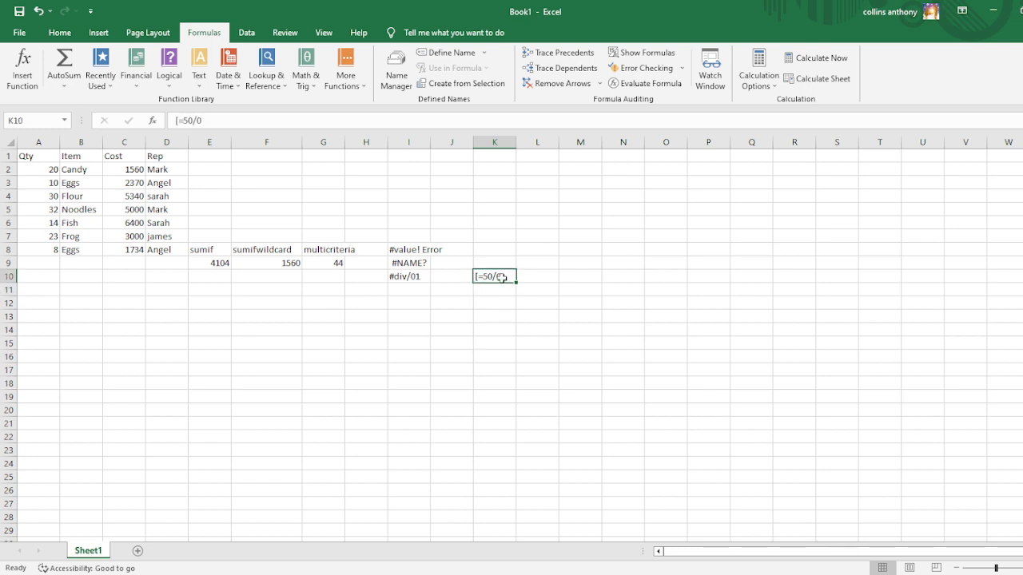
left_click(500, 291)
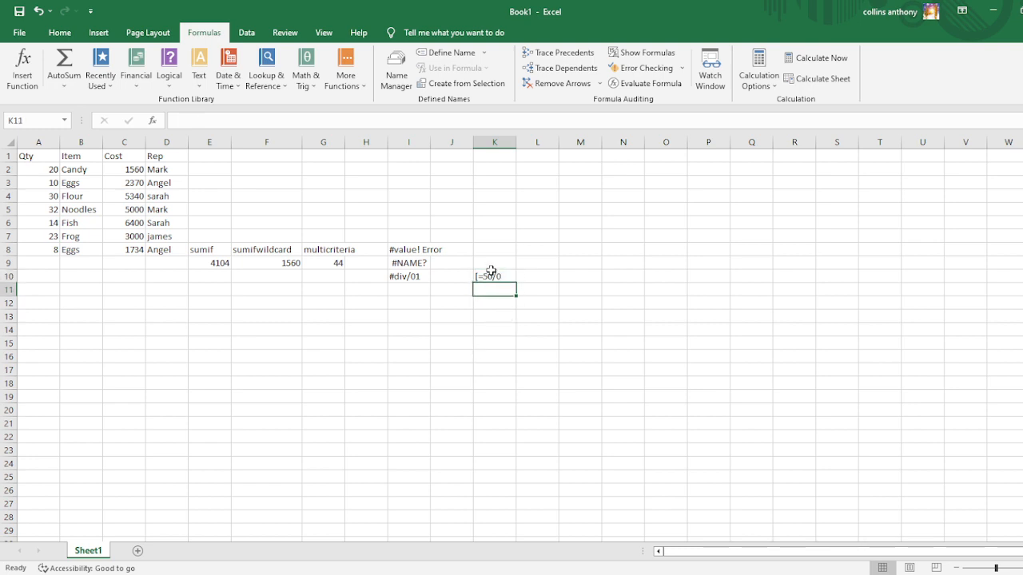
left_click(490, 276)
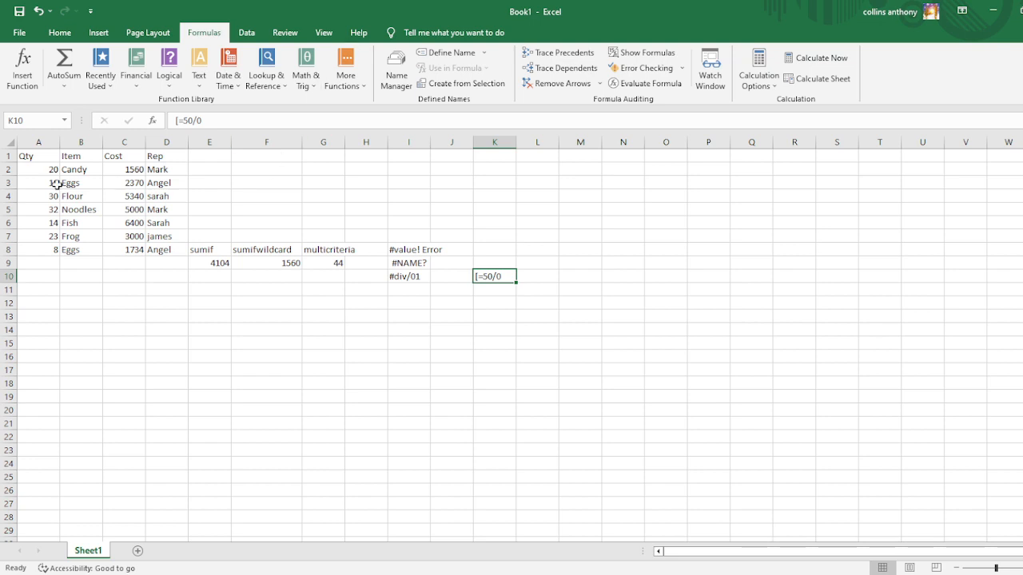
left_click(178, 120)
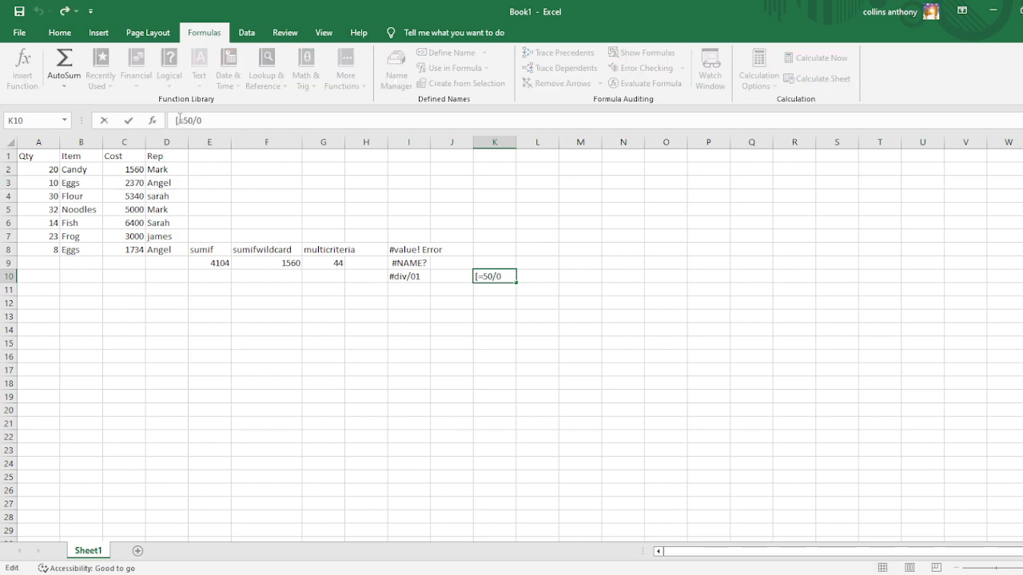
key("BackSpace")
key("Return")
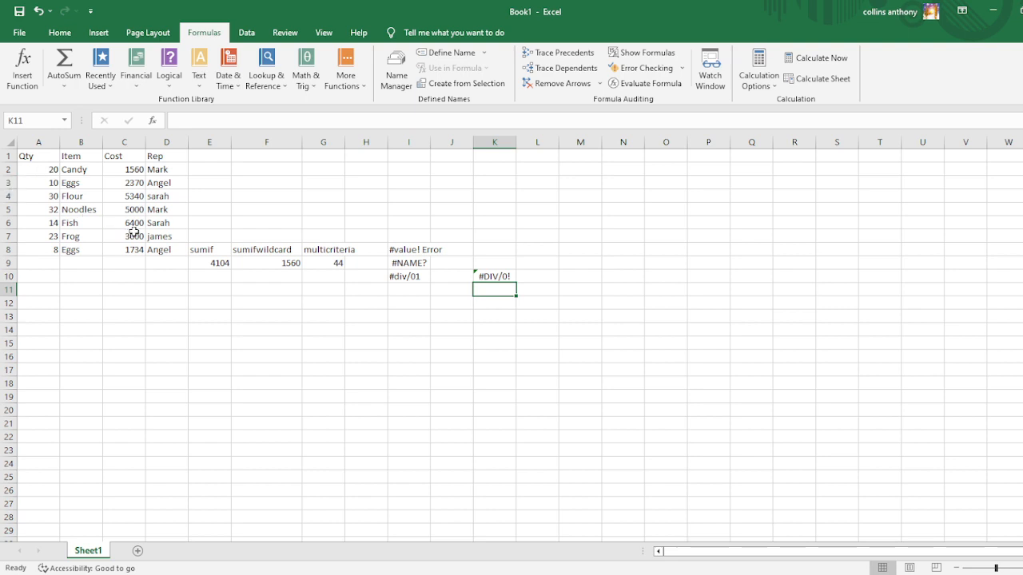
Copy the full text of the SUMIF formula in E9.
left_click(216, 265)
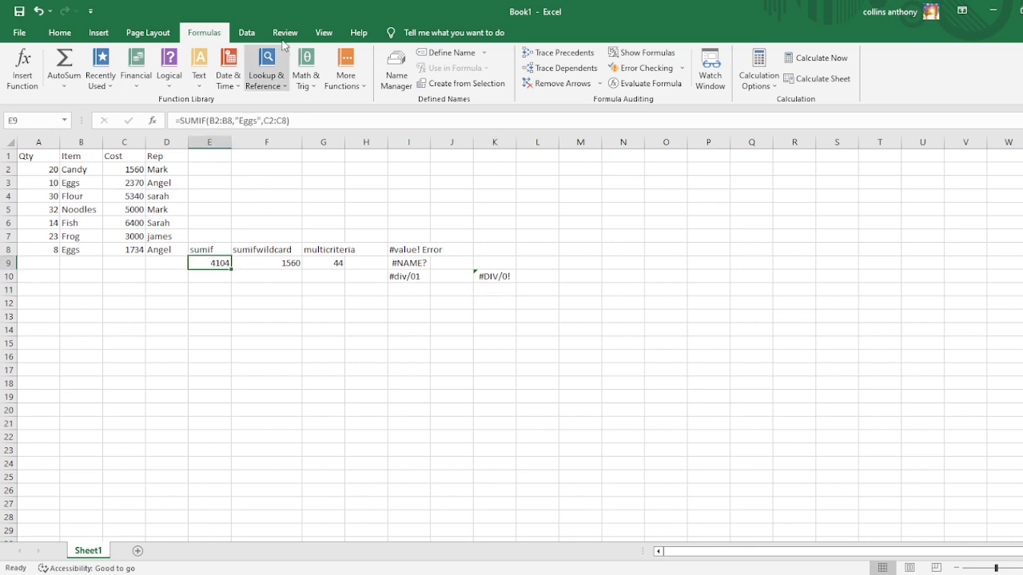
left_click(282, 119)
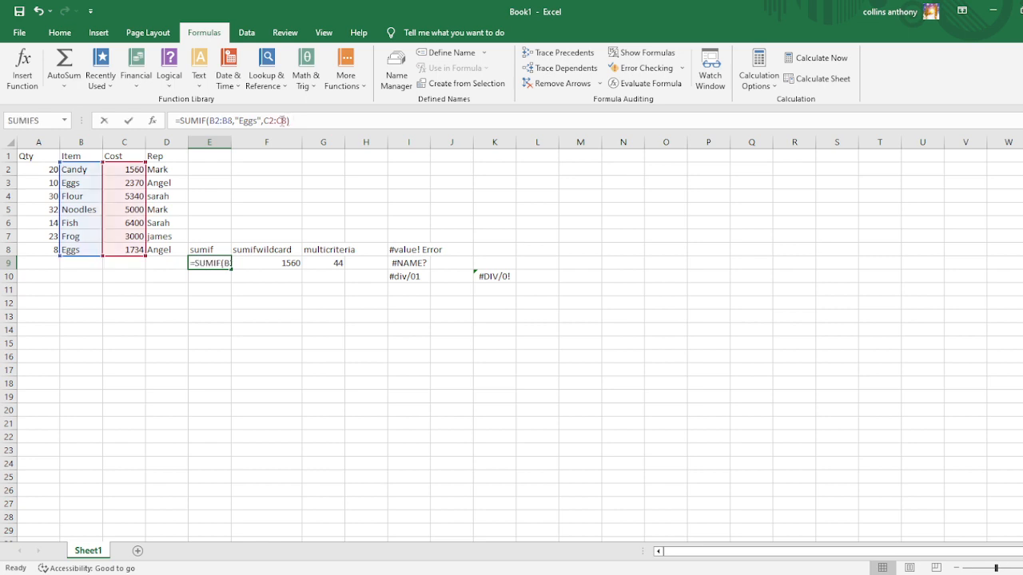
left_click_drag(281, 120, 177, 118)
key("ctrl+c")
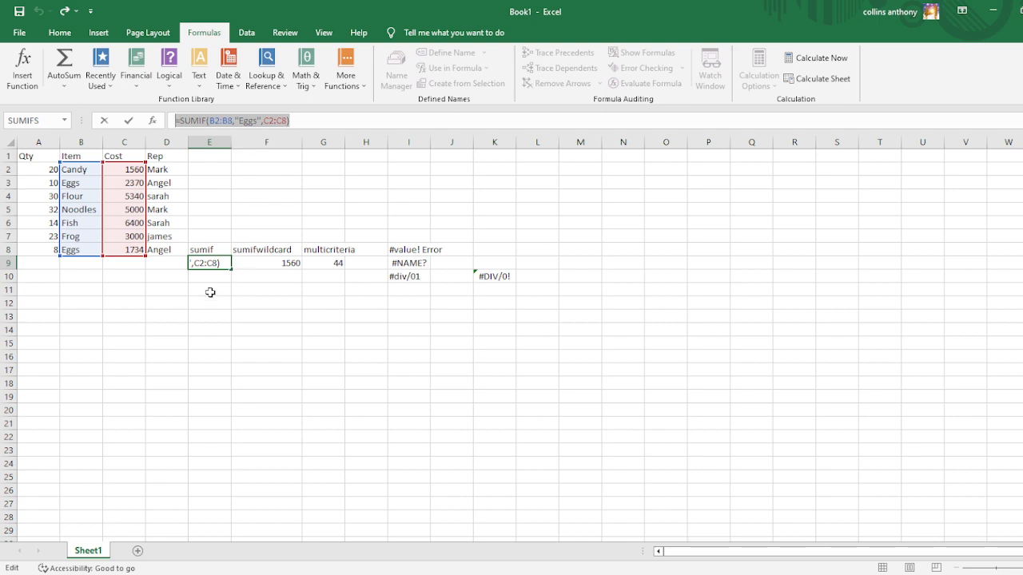
Try to paste the copied formula into E12 while E9 is being edited, and undo the change to E9.
mouse_move(228, 301)
left_mouse_down()
mouse_move(251, 300)
mouse_move(213, 302)
left_mouse_up()
key("ctrl+v")
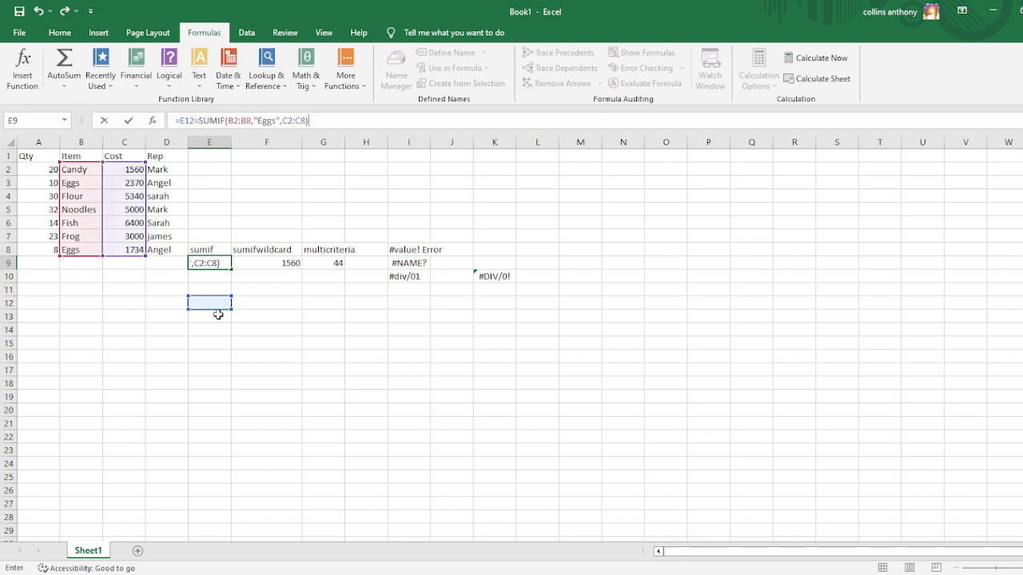
scroll(311, 351, "down", 1)
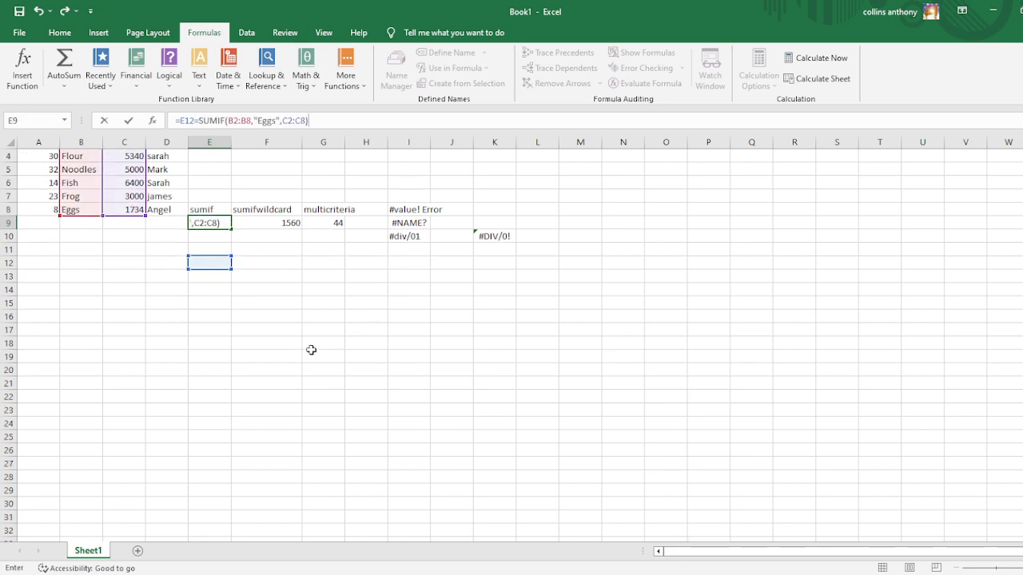
left_click(264, 240)
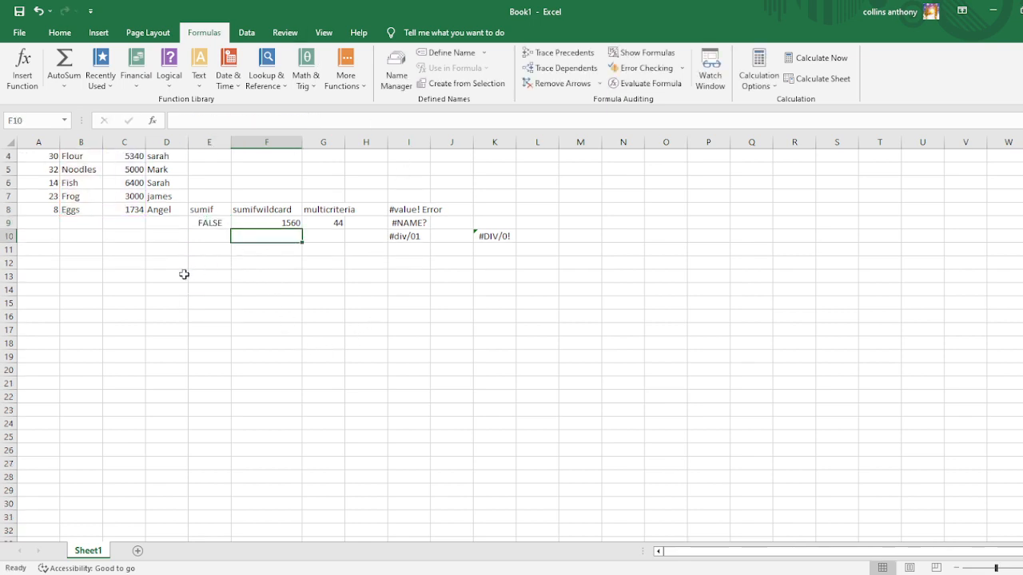
left_click(207, 223)
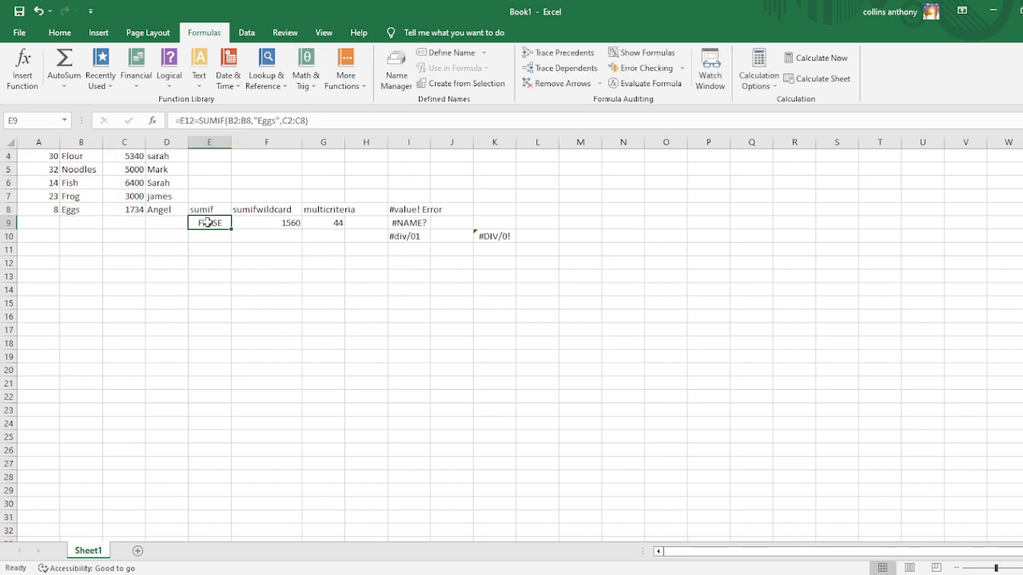
key("ctrl+z")
Paste the copied SUMIF formula text into cell F12.
left_click(249, 260)
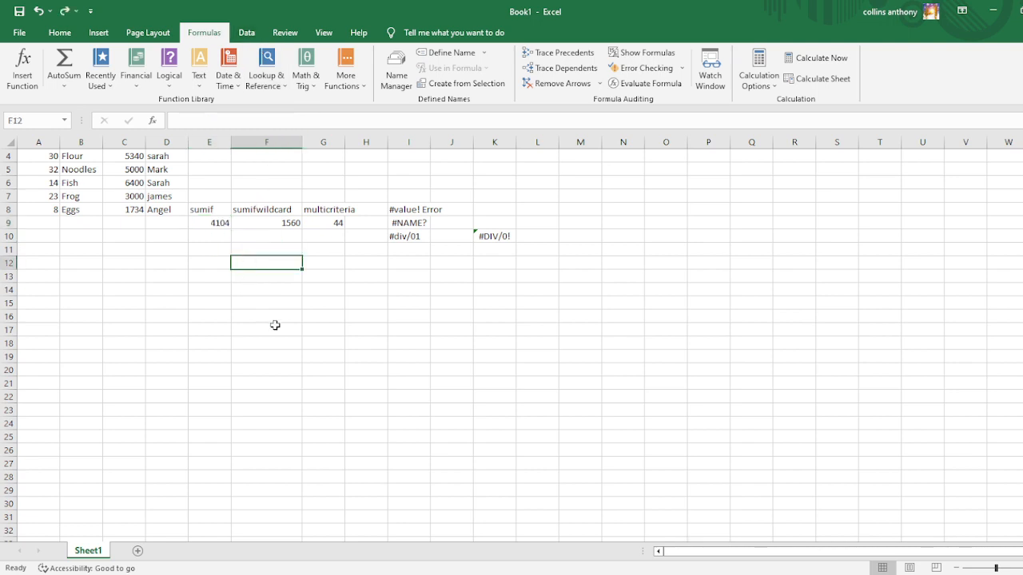
key("ctrl+v")
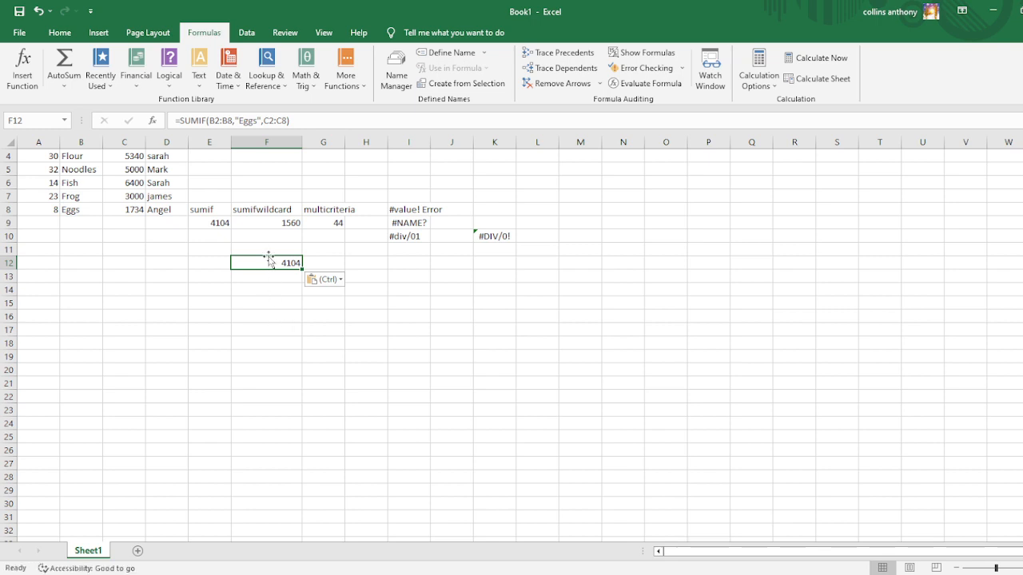
left_click(200, 287)
Copy the formula cells E9:G9 to E13:G13 and check the range references in the E13 formula.
left_click_drag(198, 223, 331, 223)
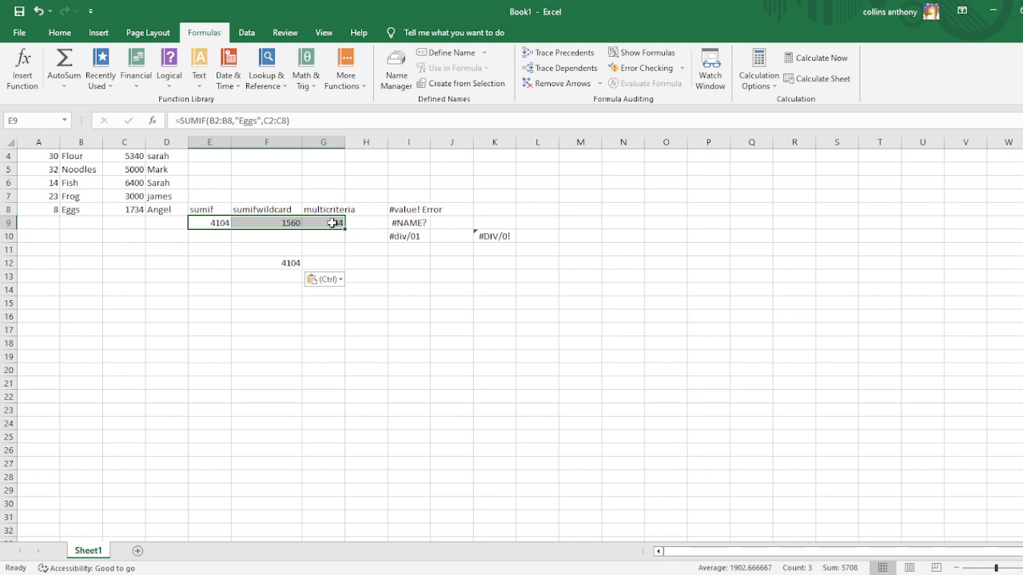
key("ctrl+c")
left_click(209, 287)
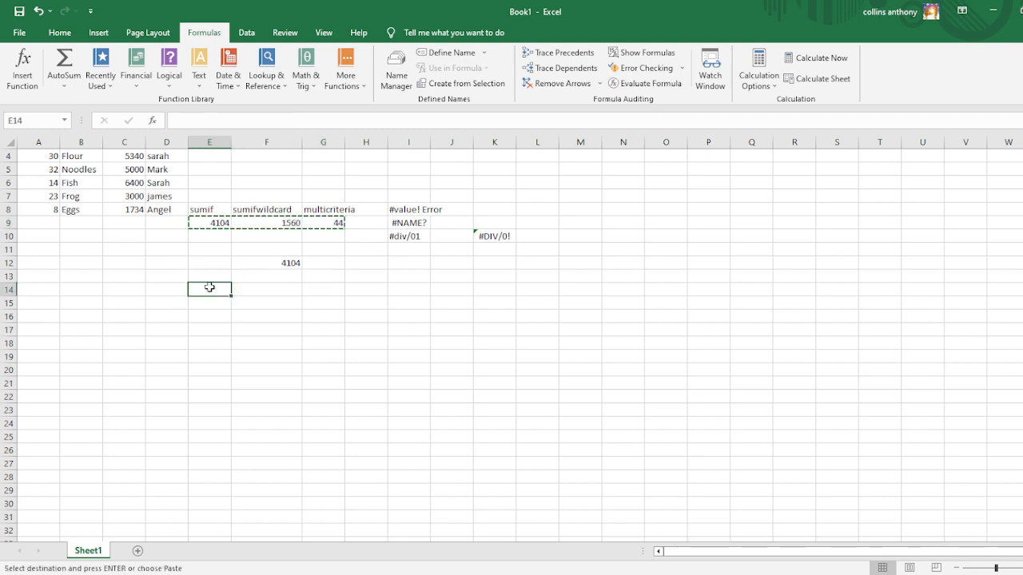
left_click_drag(203, 272, 336, 277)
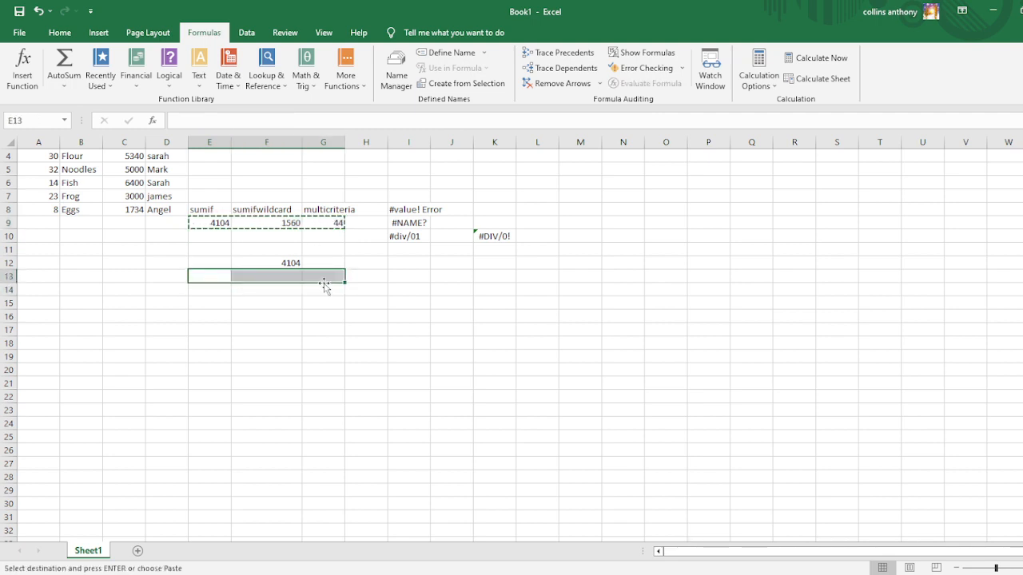
key("ctrl+v")
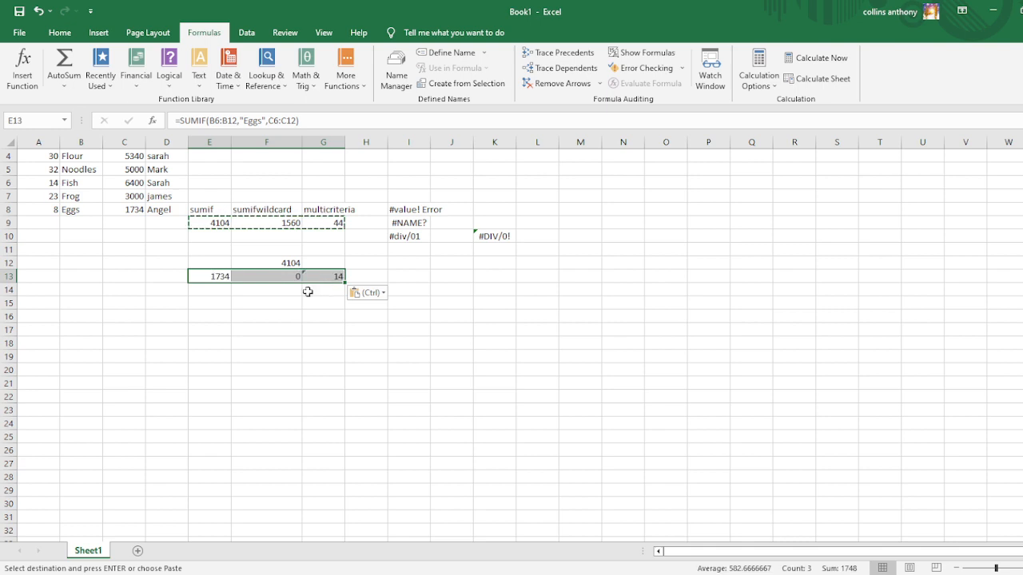
left_click(286, 328)
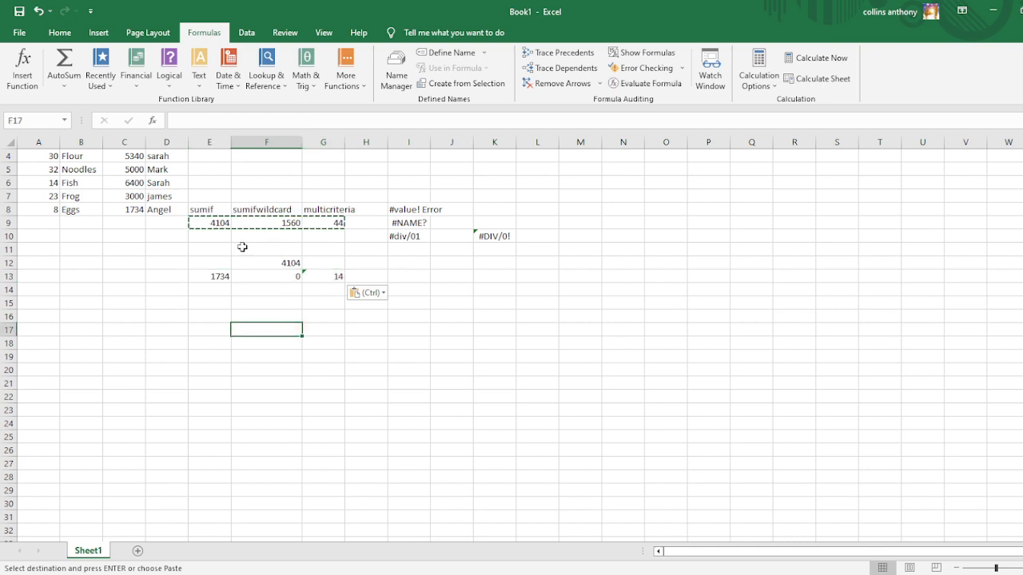
key("Escape")
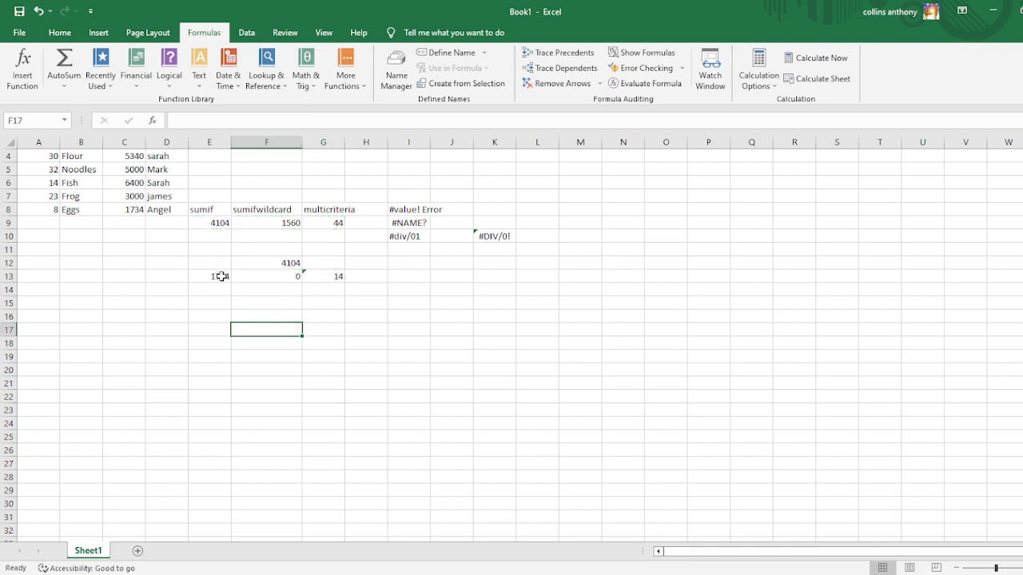
left_click(223, 277)
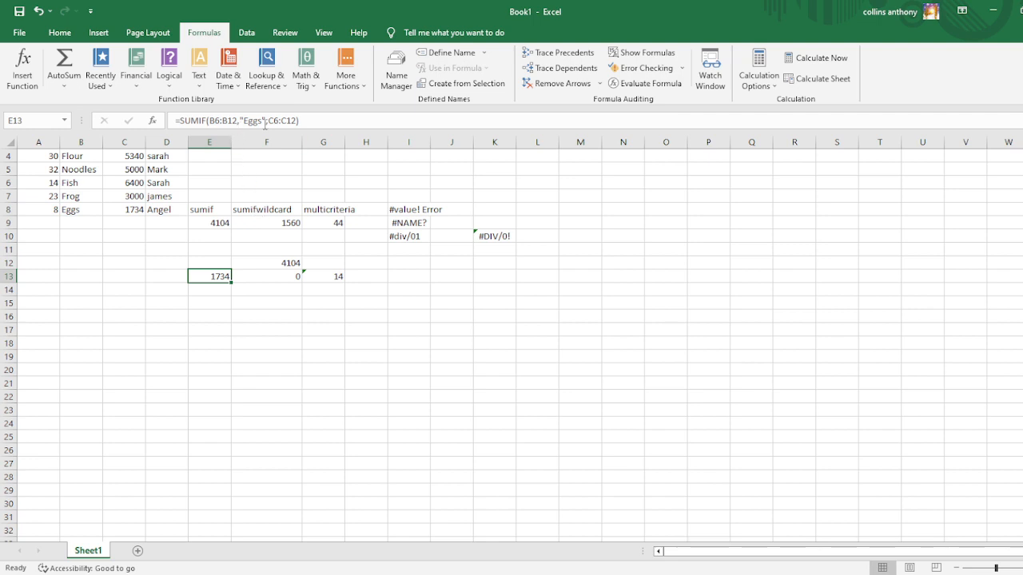
Compare the range references in the original formulas E9 and F9 with those in their copies E13 and F13.
left_click(217, 225)
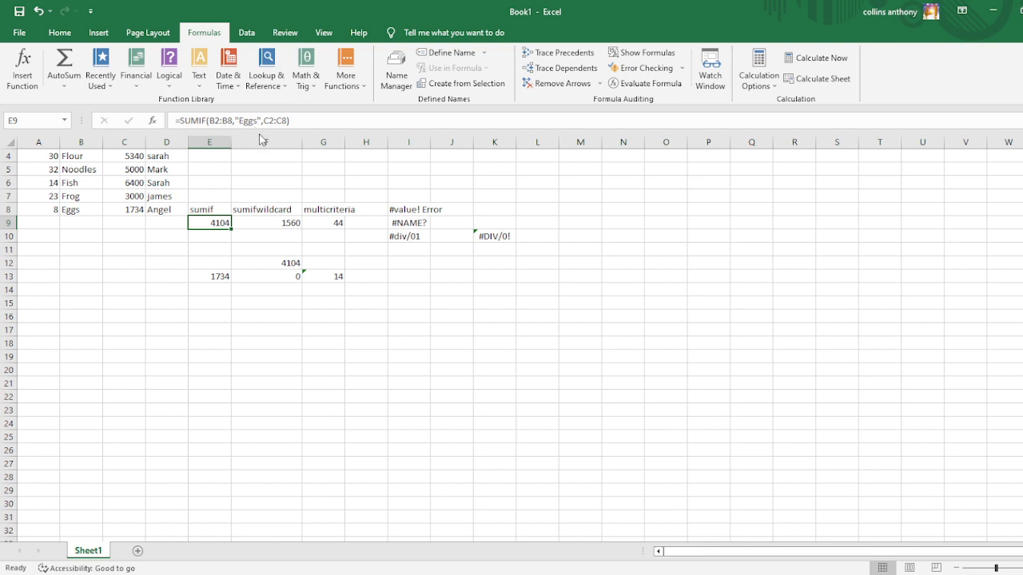
left_click(214, 277)
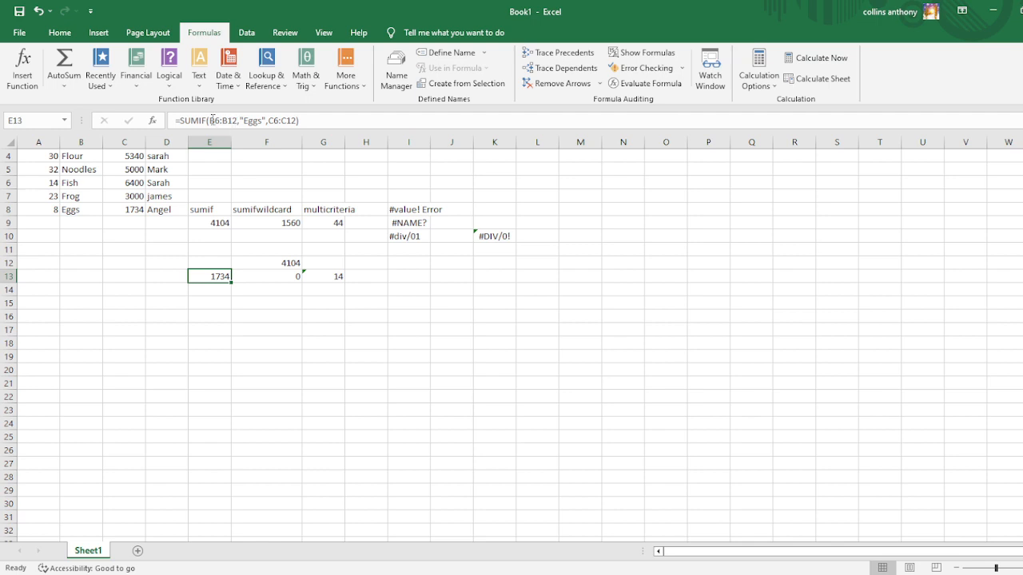
left_click(205, 222)
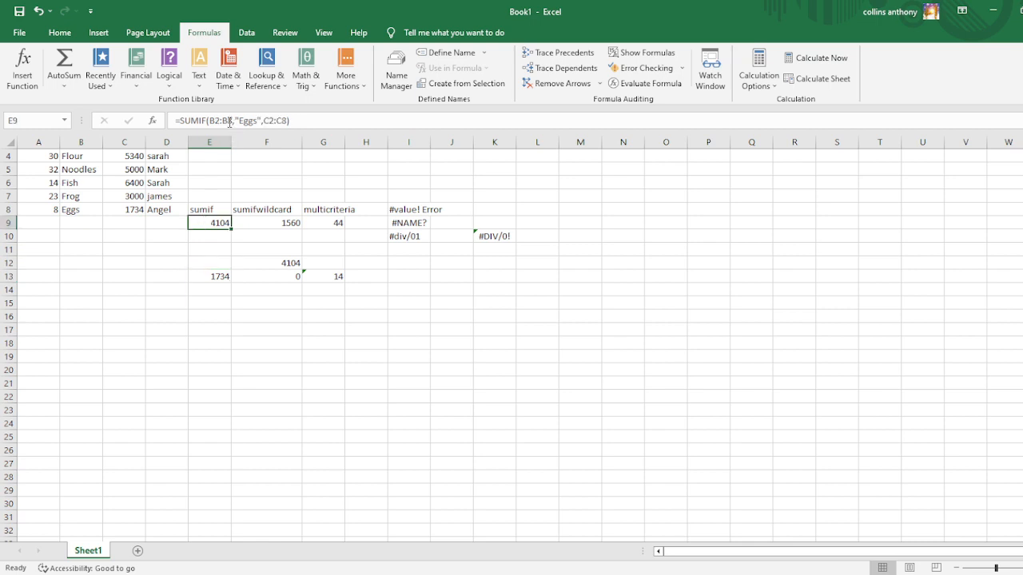
left_click(214, 276)
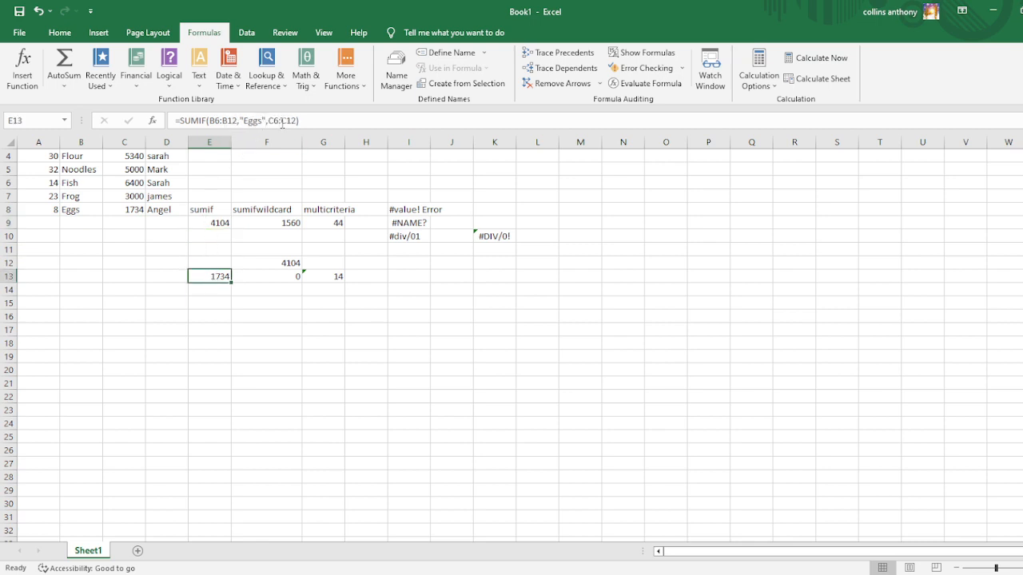
left_click(273, 276)
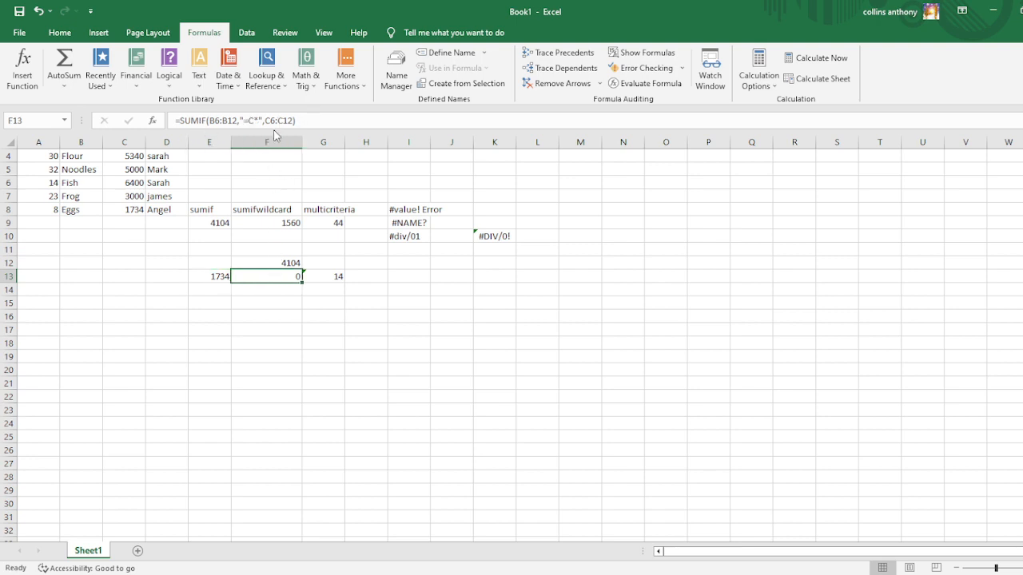
left_click(271, 223)
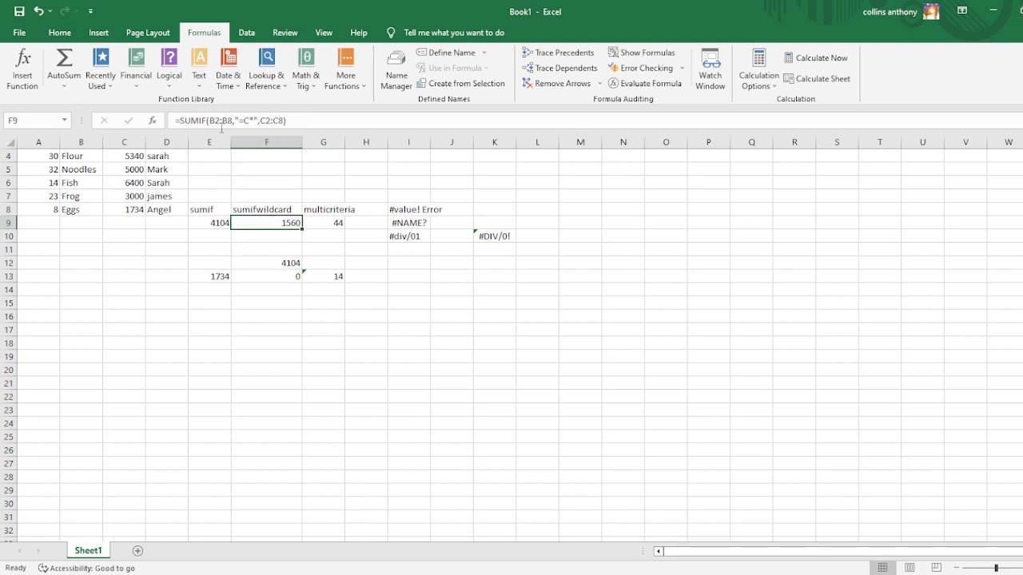
left_click(262, 274)
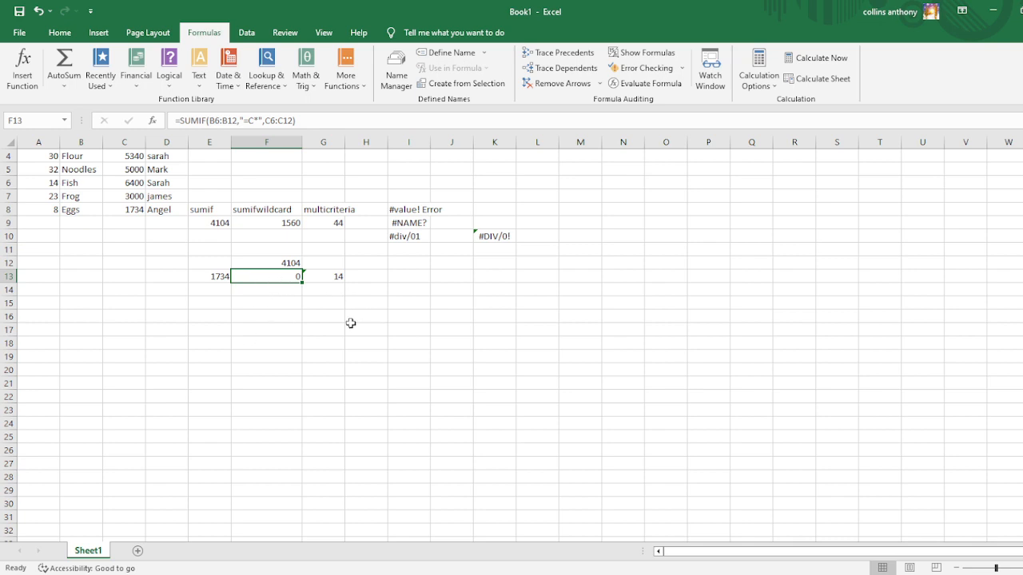
Make the criteria range in the E9 SUMIF formula absolute, as $B$2:$B$8.
left_click(212, 223)
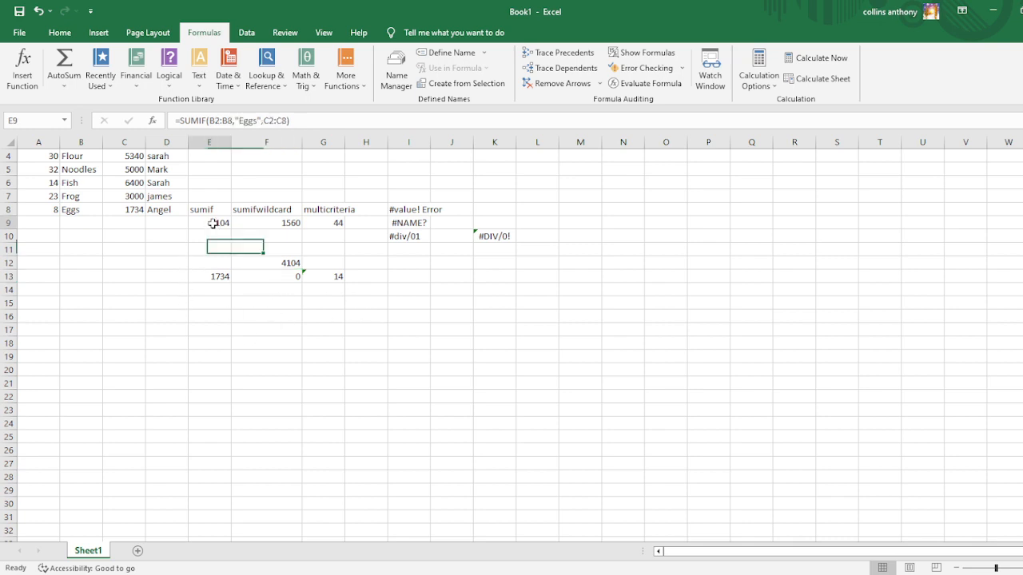
left_click(212, 122)
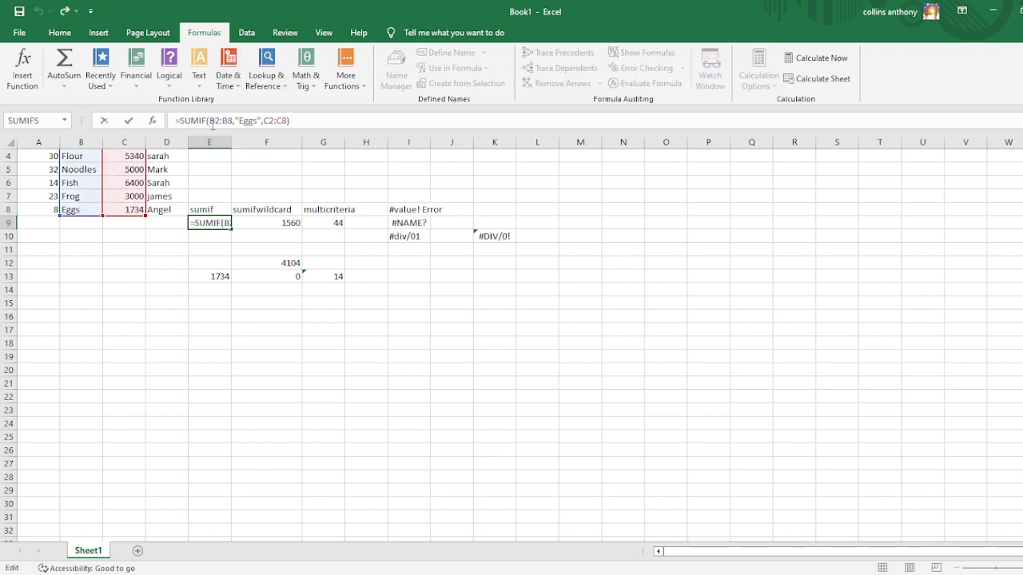
type("$")
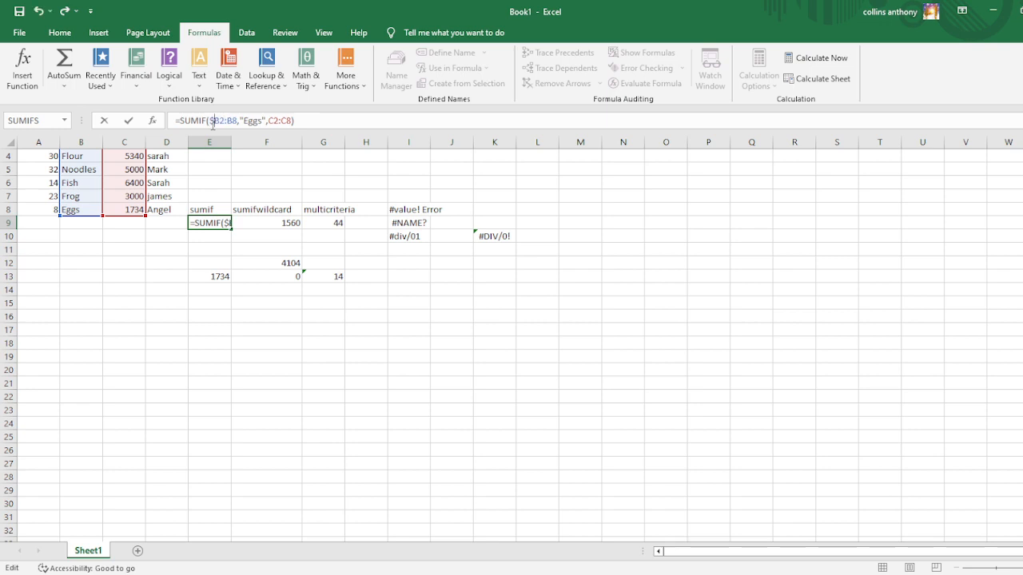
key("Right")
type("$")
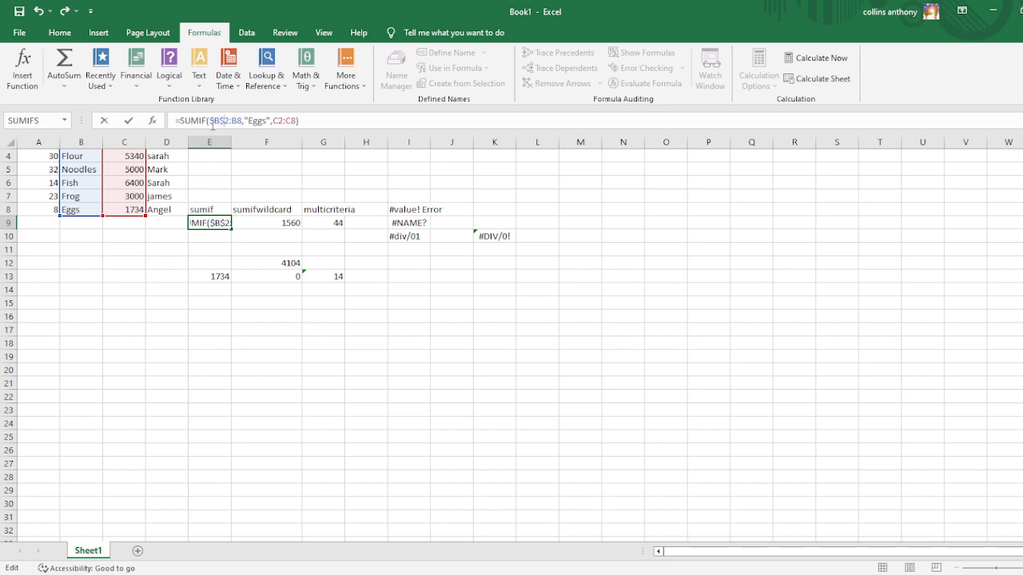
key("Right")
key("Right")
type("$")
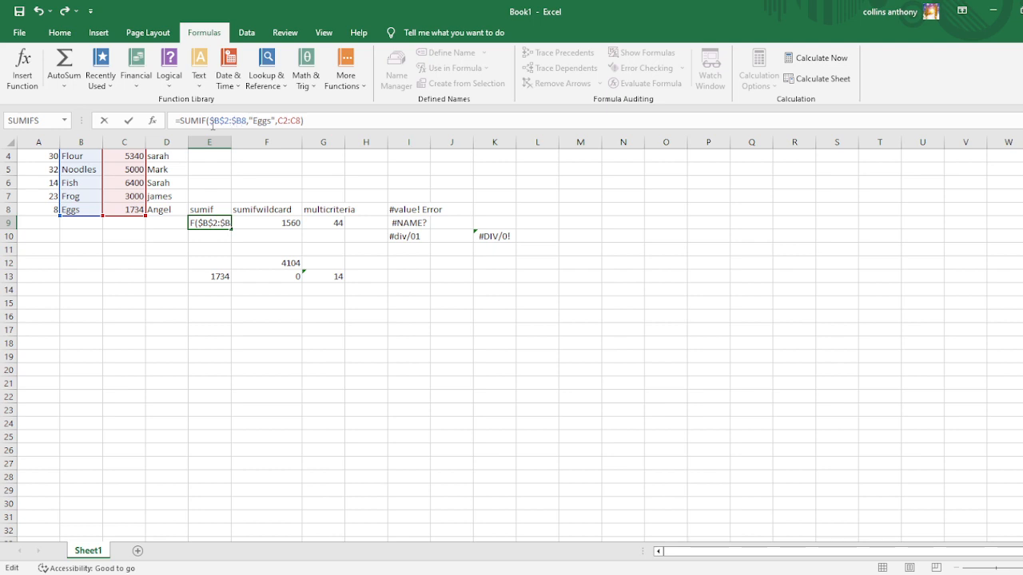
key("Right")
type("$")
Make the sum range in the E9 SUMIF formula absolute, as $C$2:$C$8, and check the finished formula.
key("Right")
key("Right")
key("Right")
key("Right")
key("Right")
key("Right")
key("Right")
key("Right")
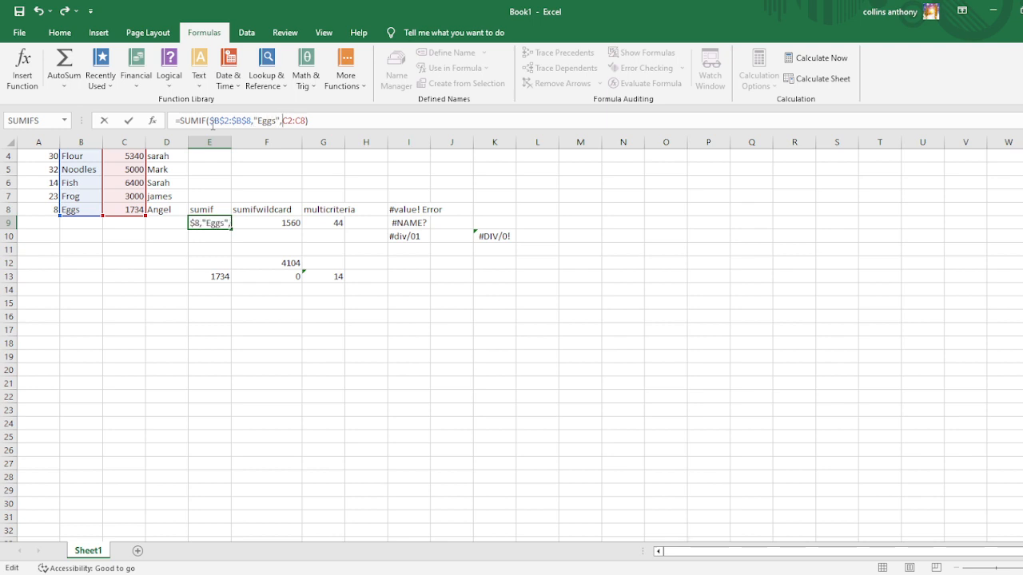
key("Right")
type("$")
key("Right")
type("$")
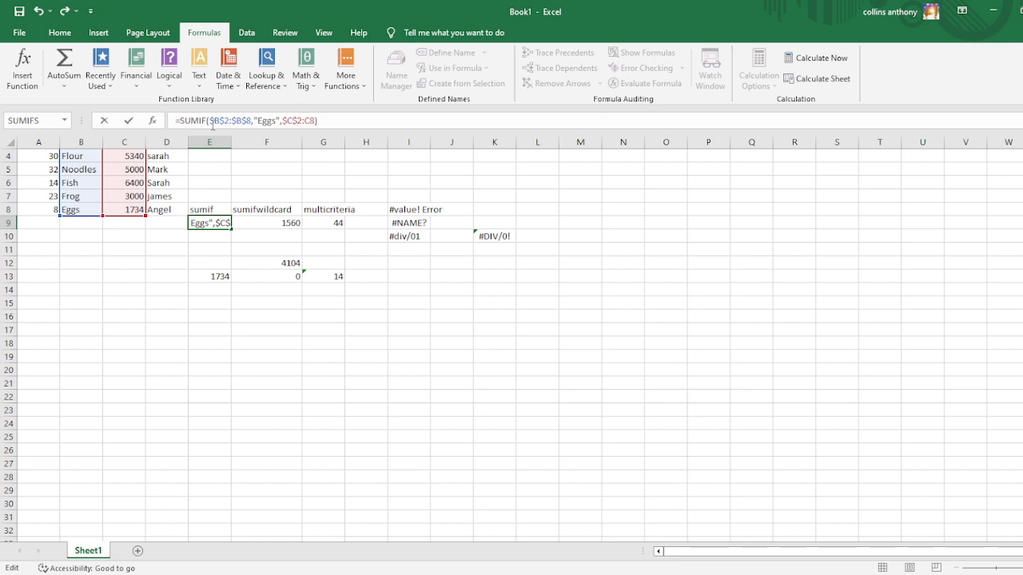
key("Right")
key("Right")
type("$")
key("Right")
type("$")
key("Return")
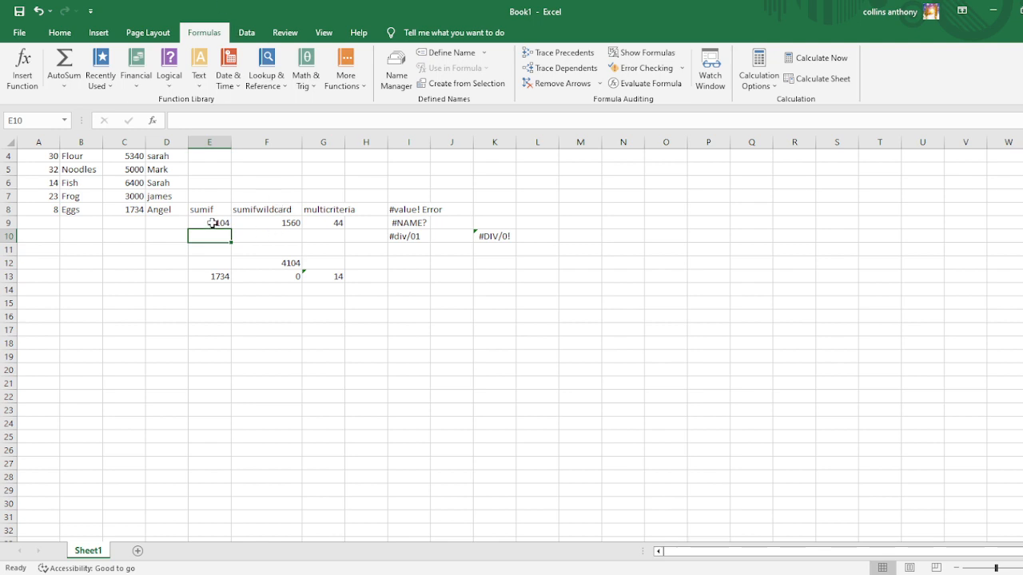
left_click(210, 223)
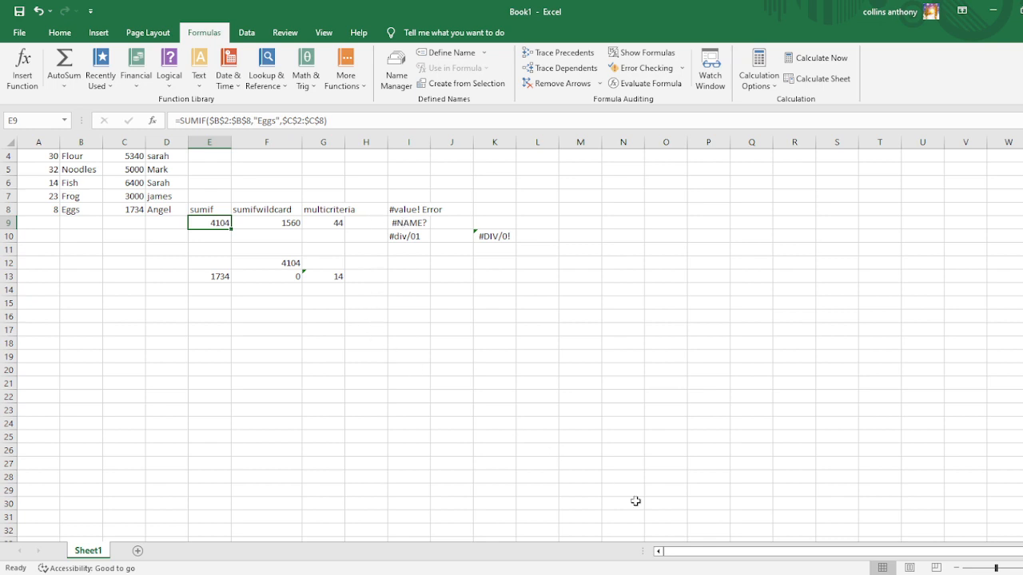
left_click(673, 574)
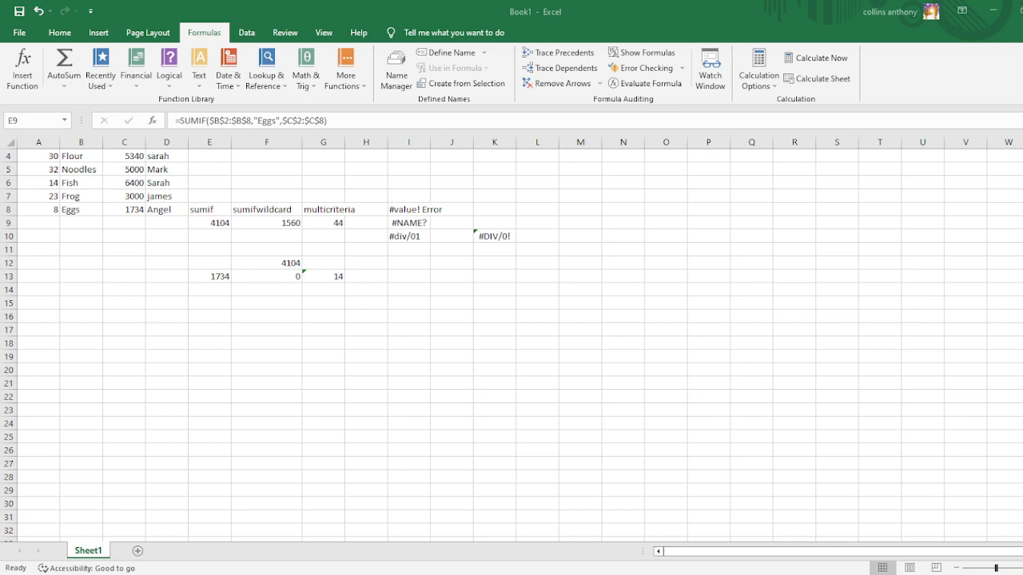